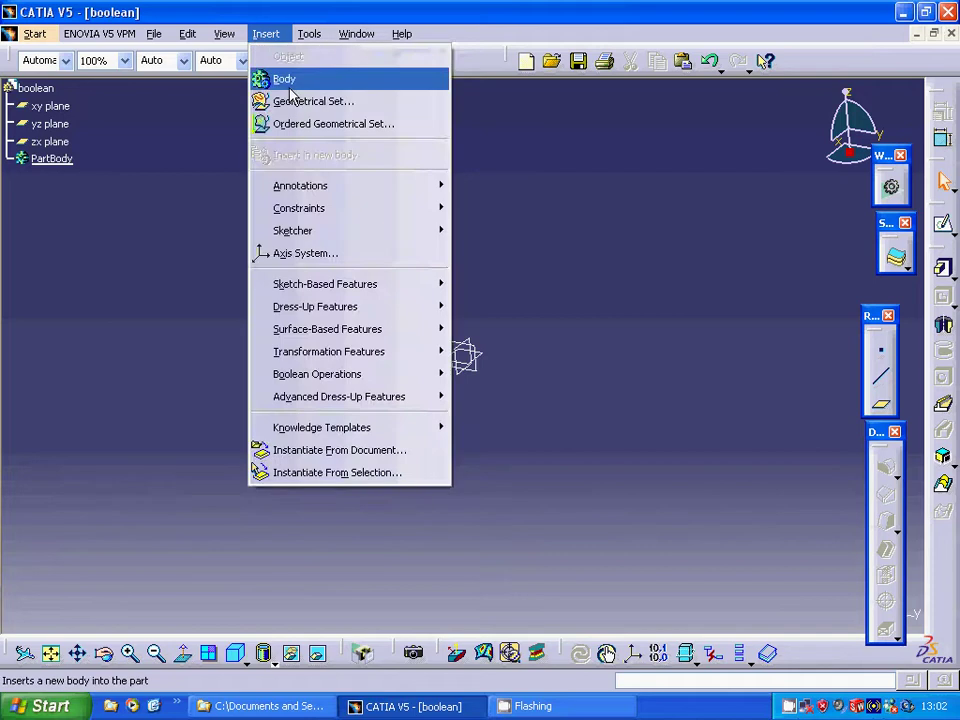
# Insert a new body into the part and open a sketch on the yz plane
pyautogui.click(285, 80)
pyautogui.click(58, 180)
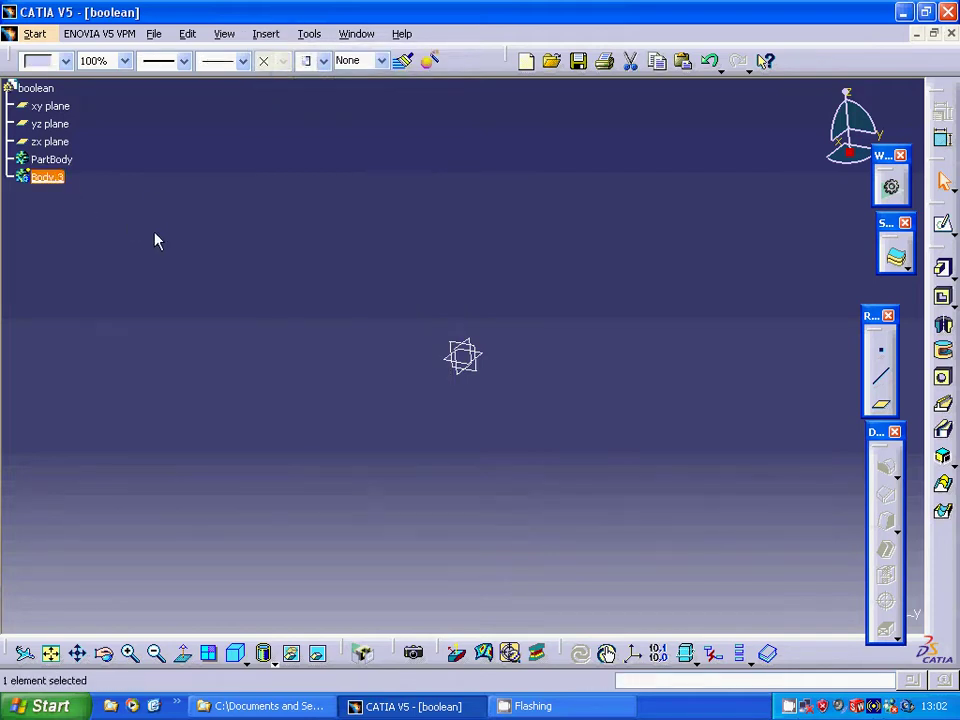
pyautogui.click(895, 257)
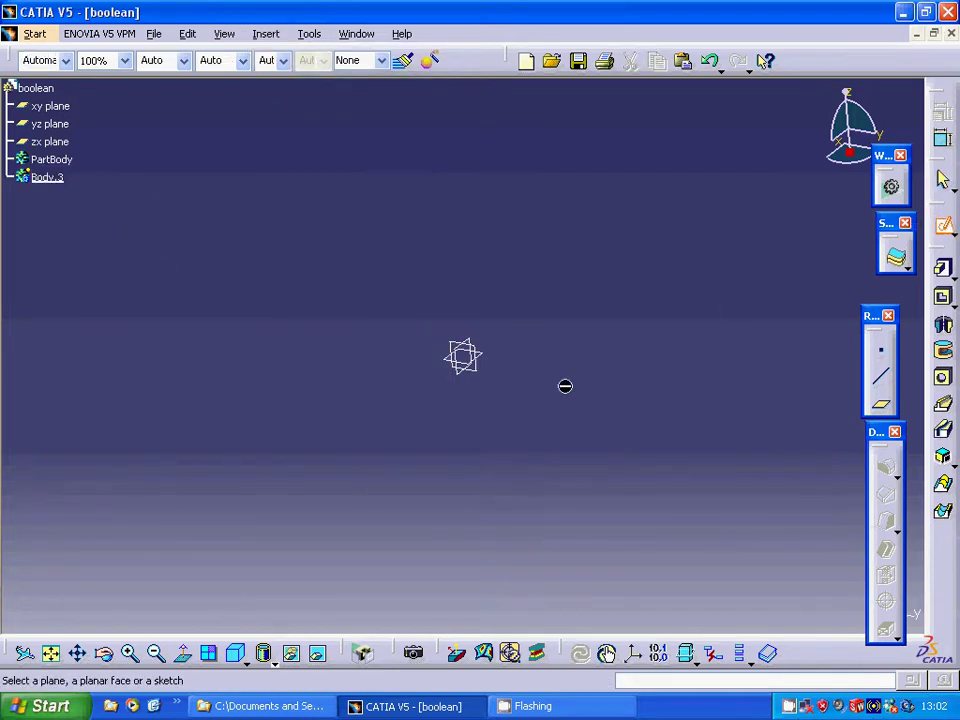
pyautogui.click(461, 355)
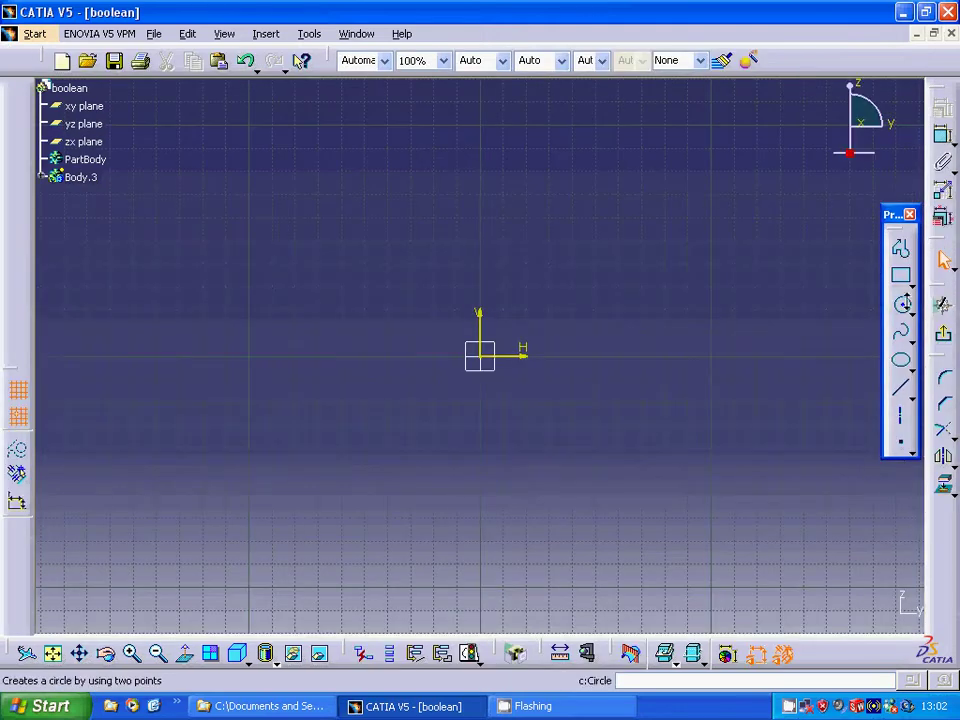
# Sketch a closed stepped profile from the origin, about 30 mm wide for the lower 30 mm and 40 mm wide up to 100 mm high
pyautogui.click(900, 248)
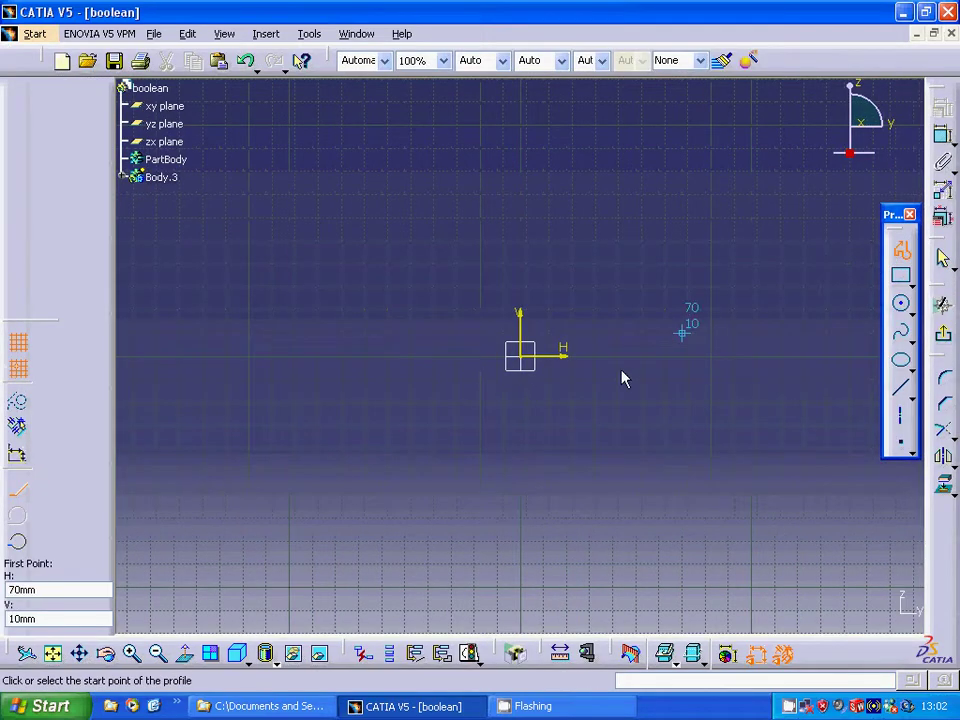
pyautogui.click(524, 355)
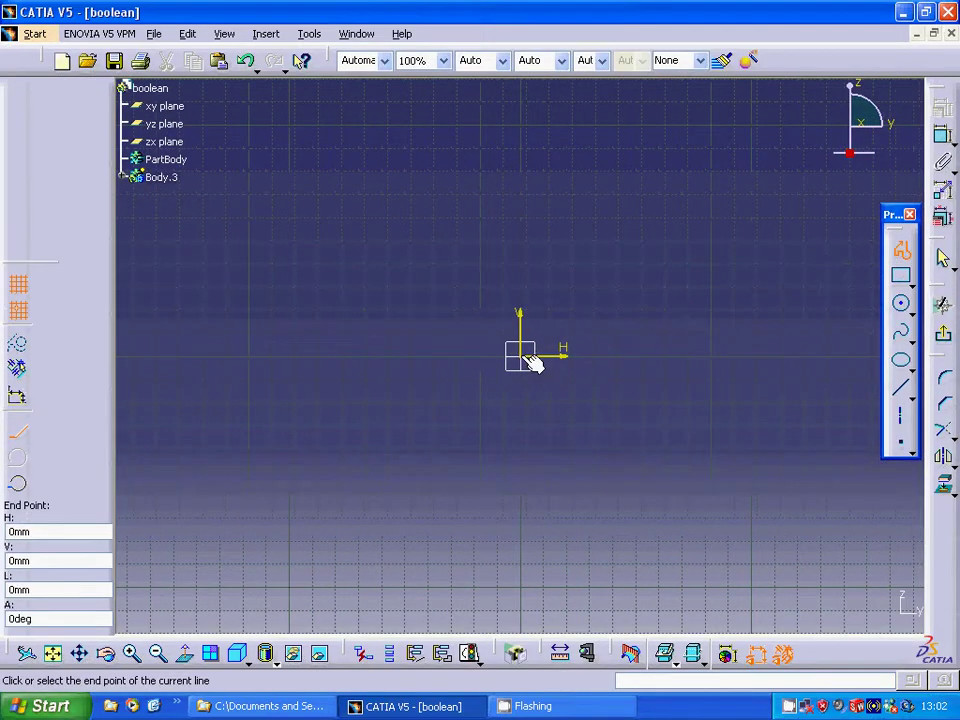
pyautogui.click(590, 358)
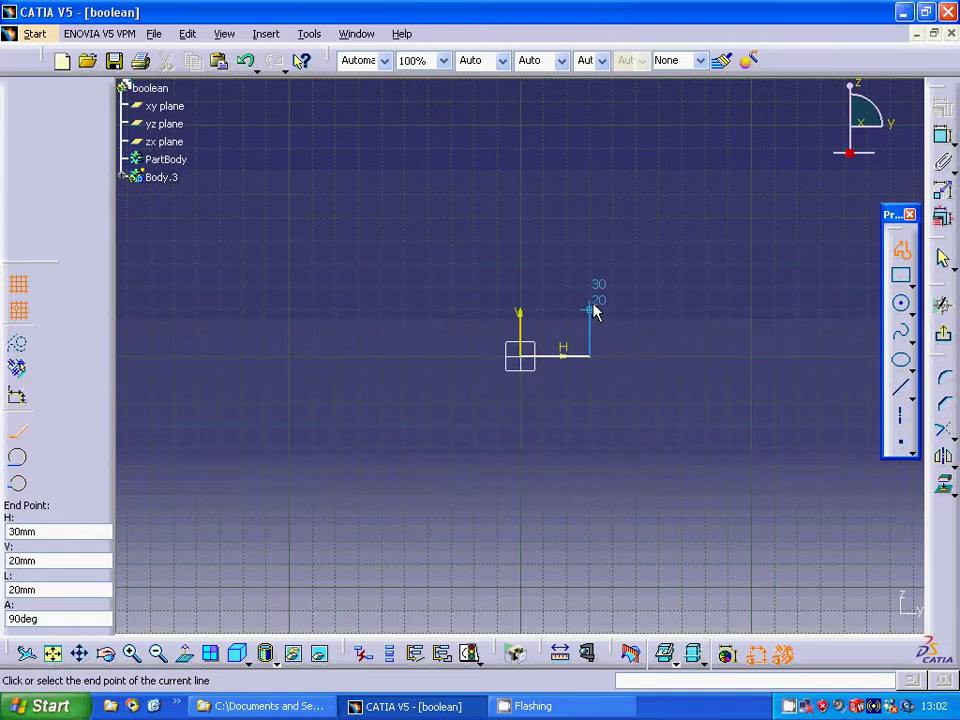
pyautogui.click(592, 289)
pyautogui.click(614, 288)
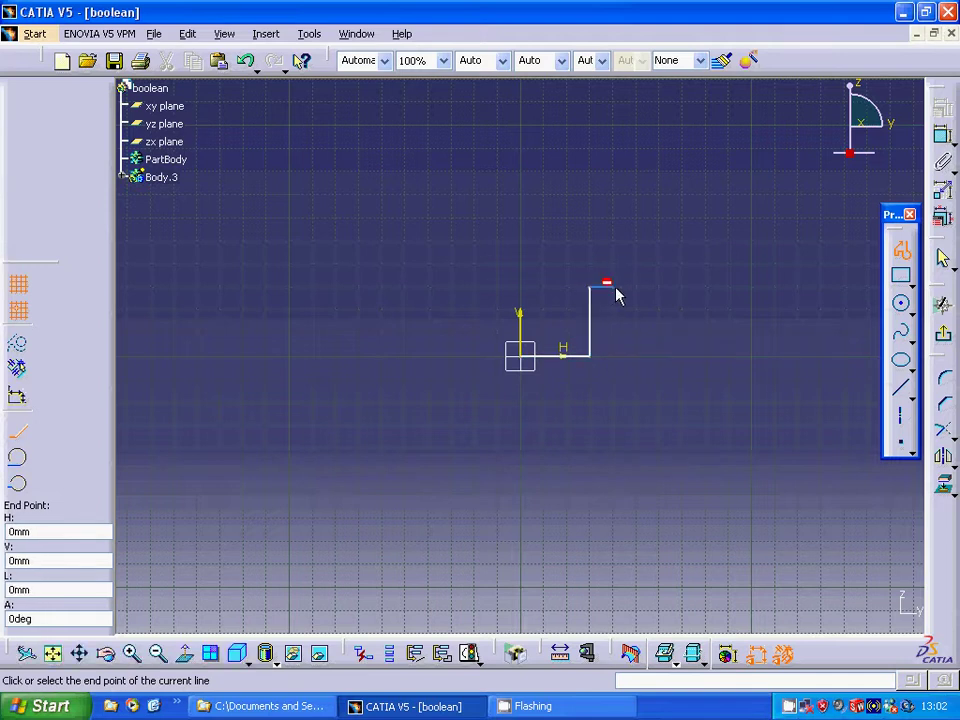
pyautogui.click(614, 126)
pyautogui.click(518, 126)
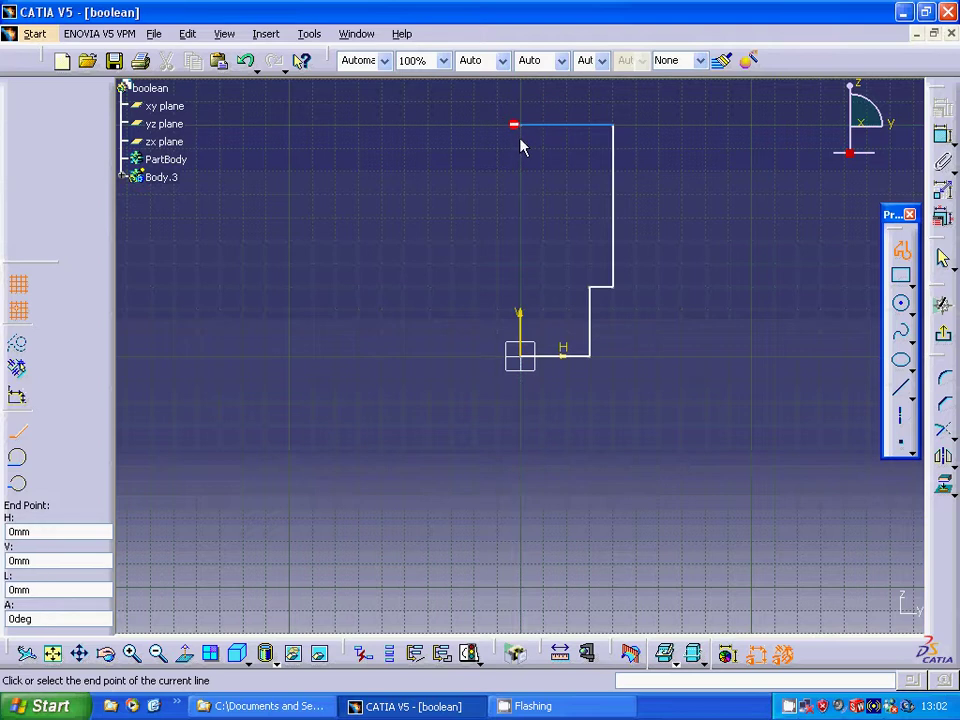
pyautogui.click(520, 140)
pyautogui.click(522, 356)
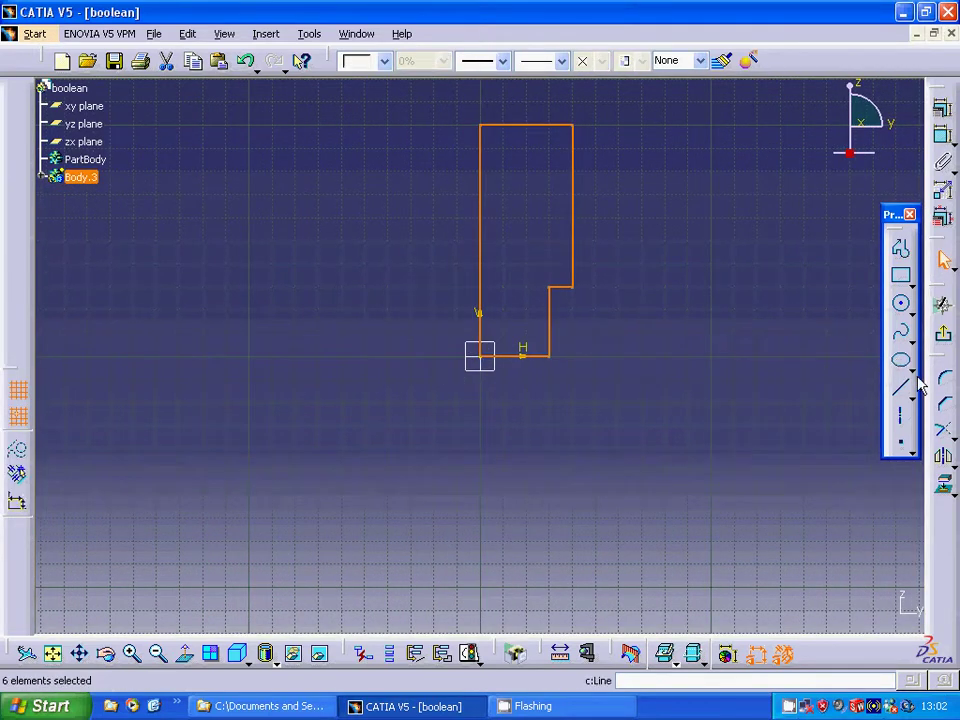
pyautogui.click(943, 333)
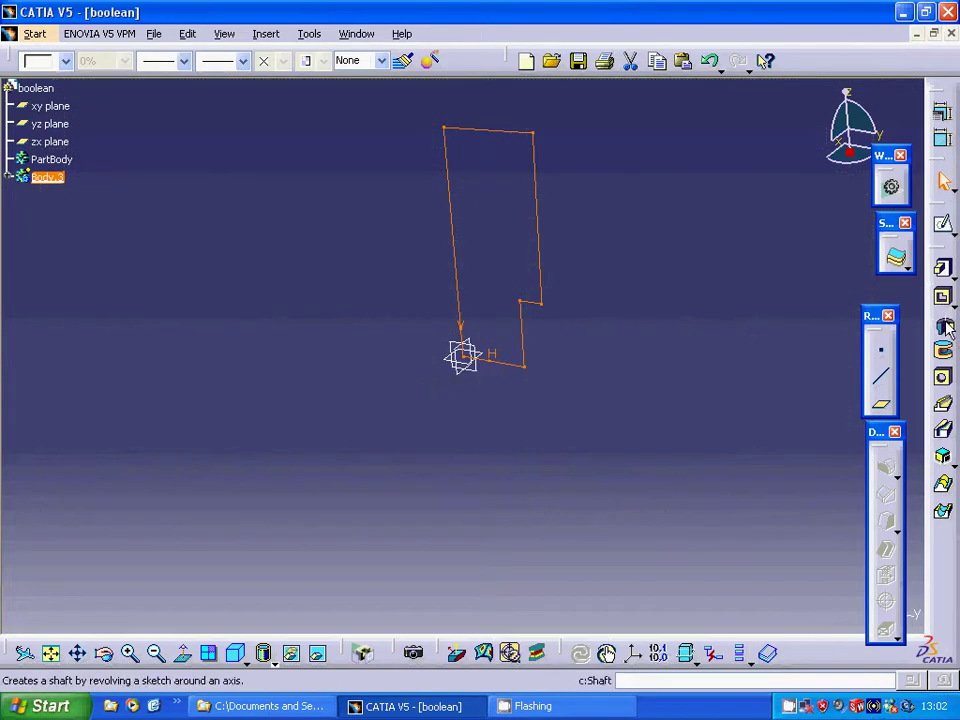
# Revolve the stepped profile 360 degrees about its long vertical edge with the Shaft command
pyautogui.click(944, 328)
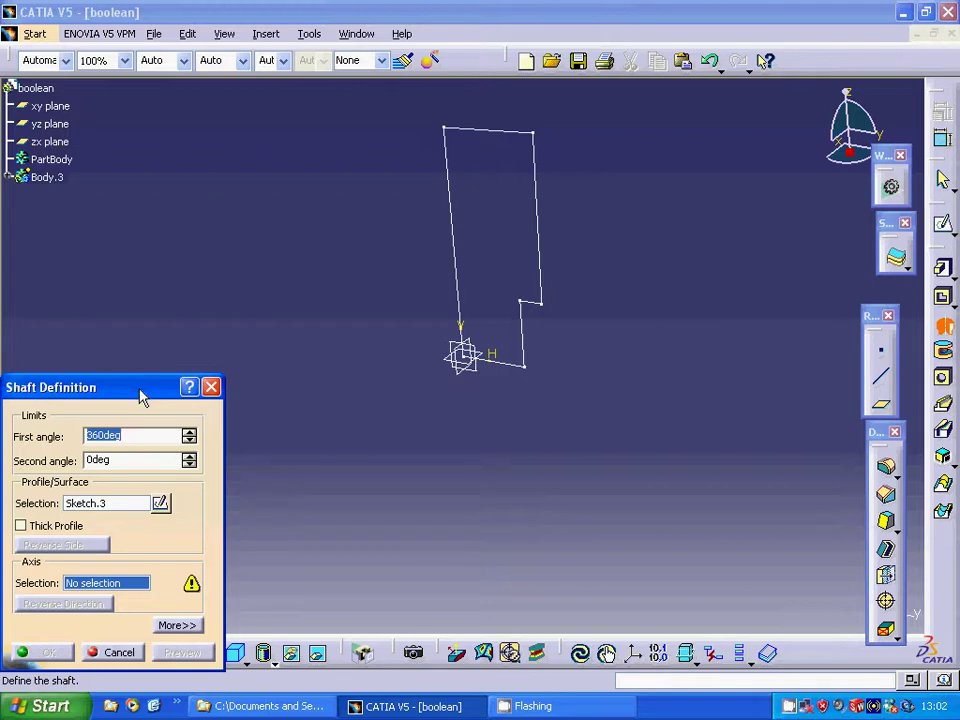
pyautogui.click(455, 251)
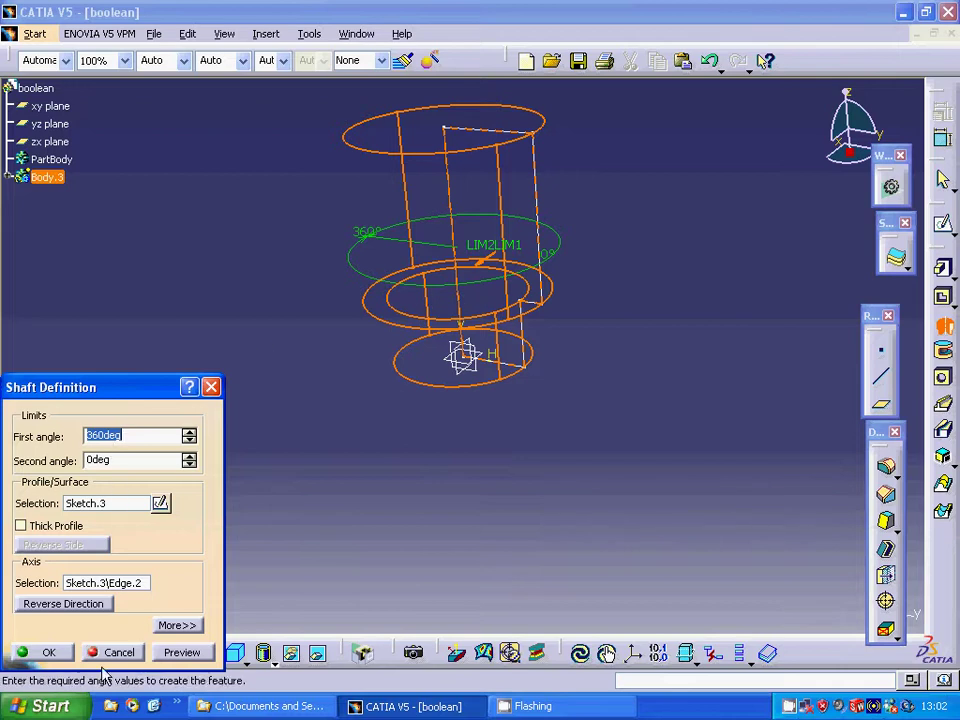
pyautogui.click(40, 652)
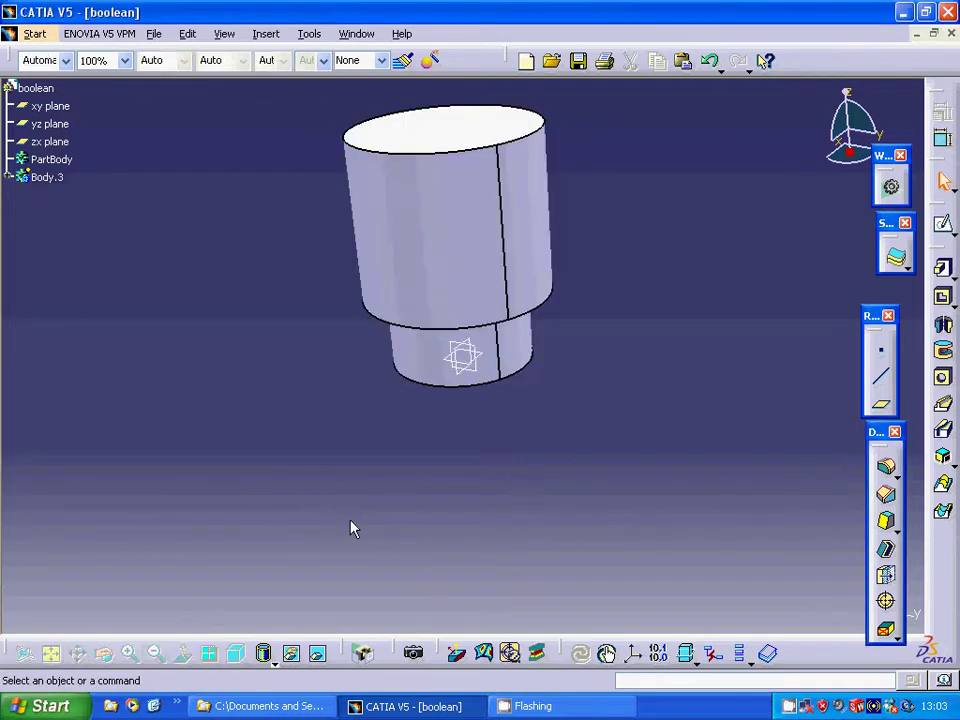
# Mirror the revolved shaft feature about the xy plane
pyautogui.click(12, 178)
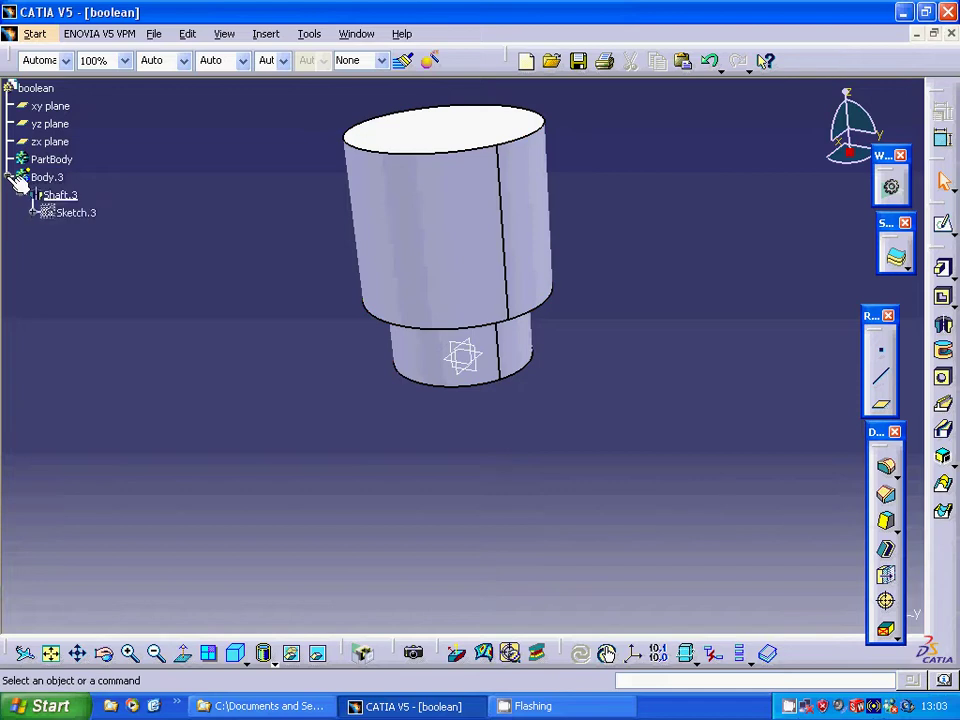
pyautogui.click(75, 200)
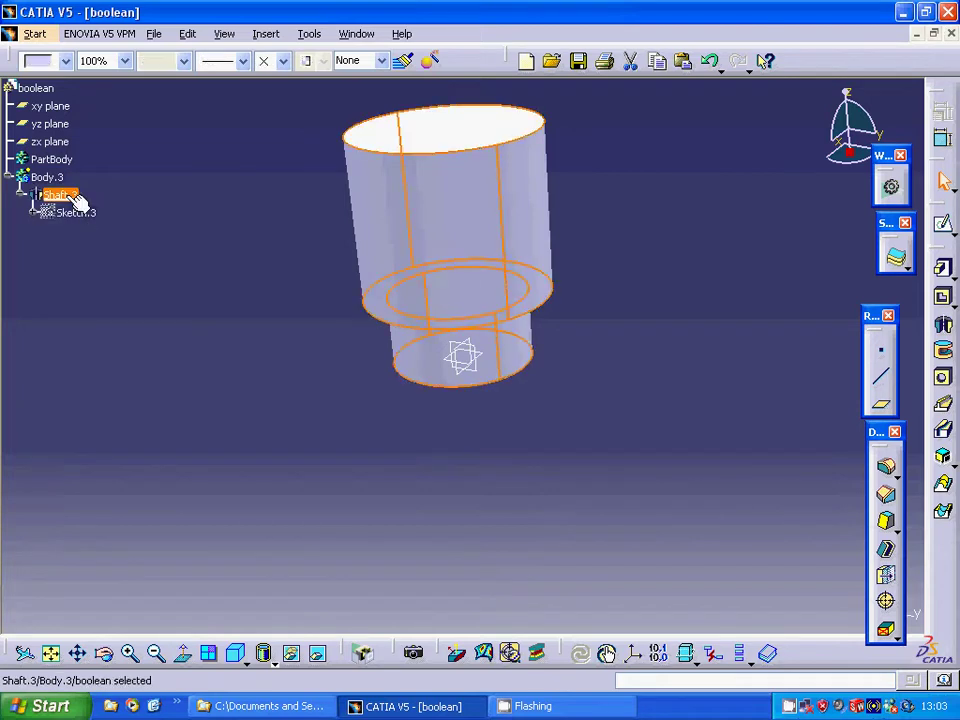
pyautogui.click(266, 34)
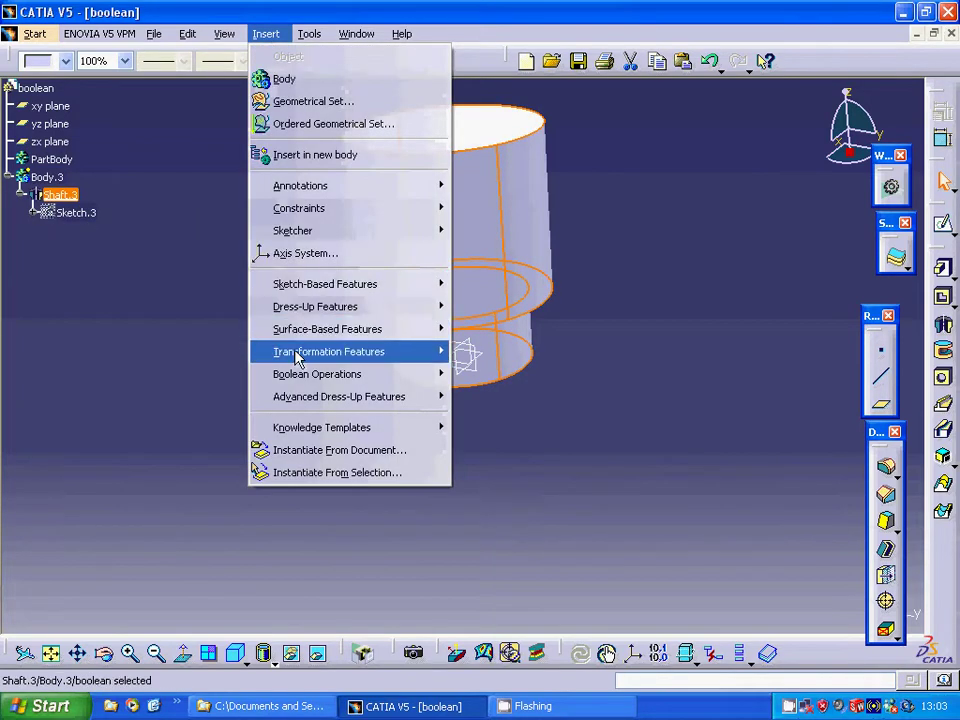
pyautogui.moveTo(324, 360)
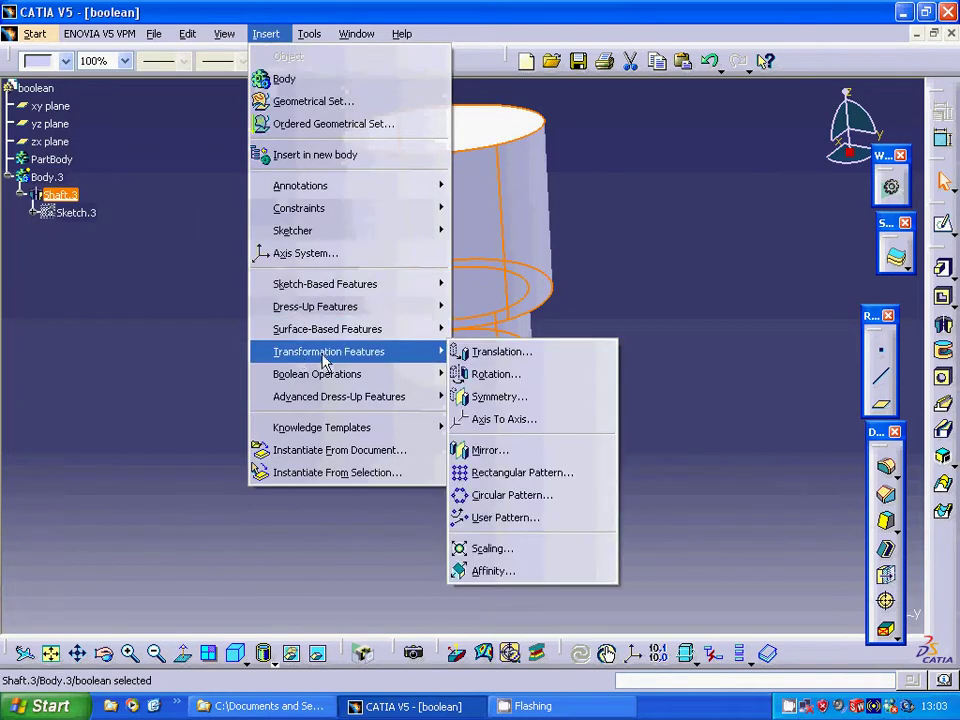
pyautogui.click(484, 455)
pyautogui.click(452, 393)
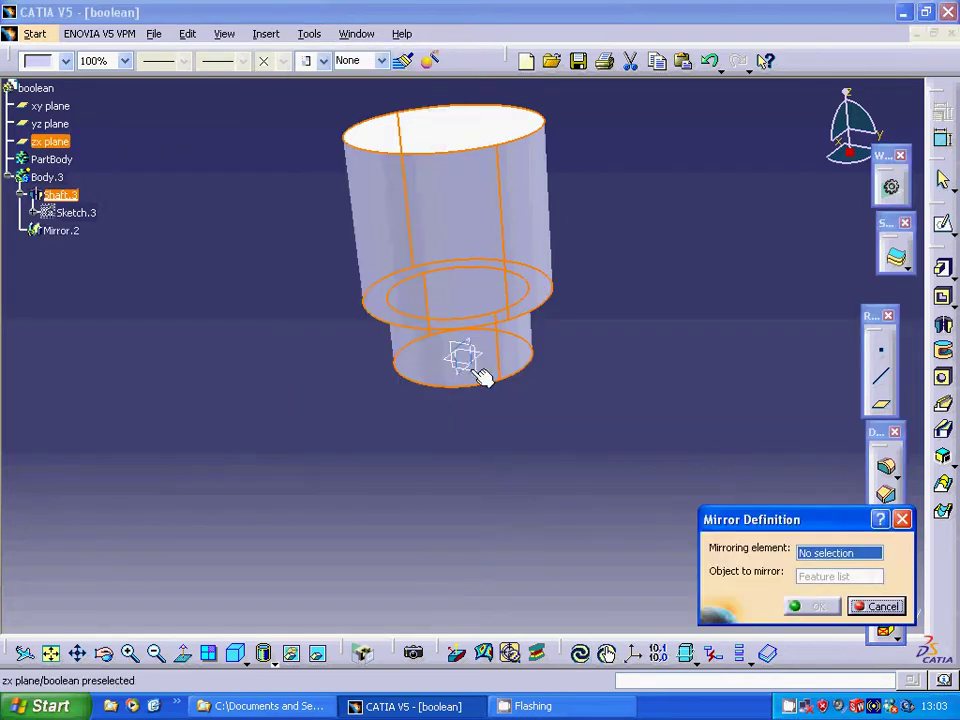
pyautogui.click(485, 372)
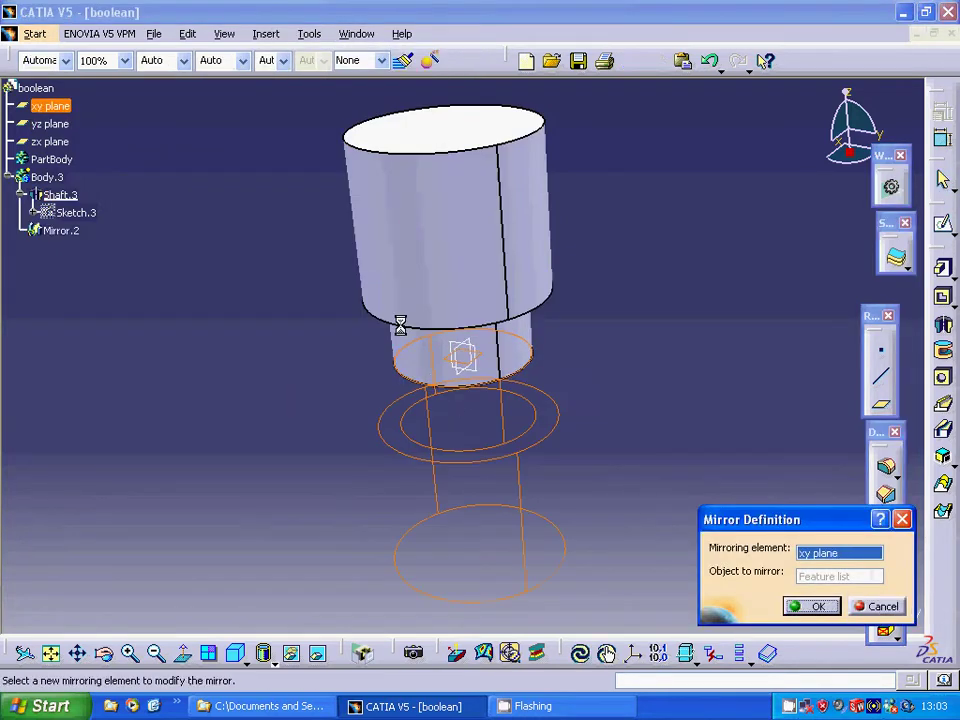
pyautogui.press('Return')
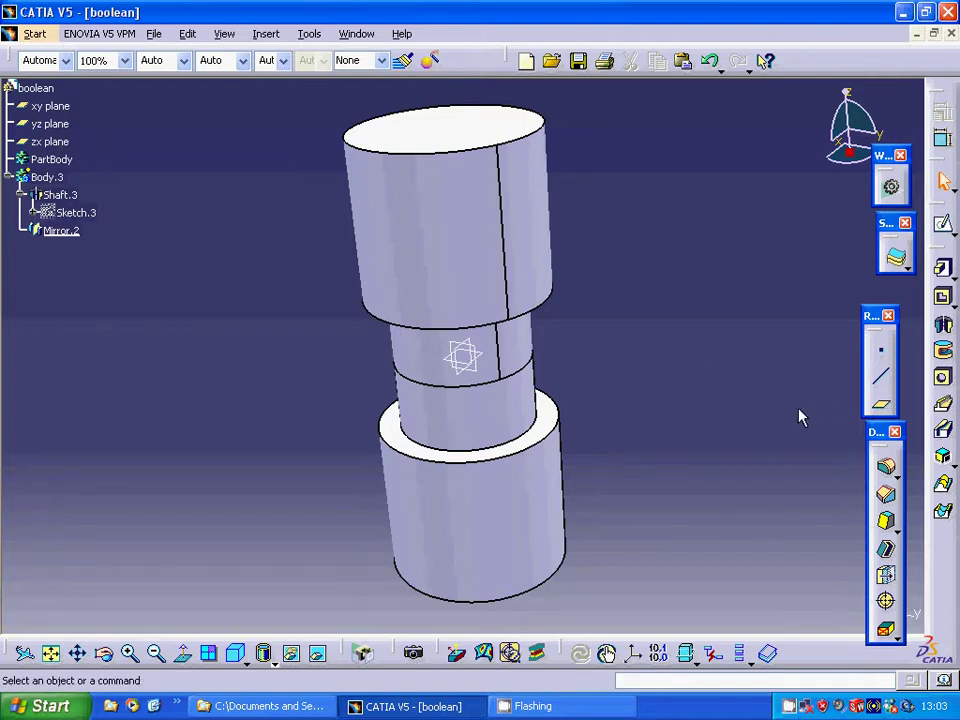
# Fillet the two inner circular edges where the narrow neck meets the wider cylinders with a 5 mm radius
pyautogui.click(886, 466)
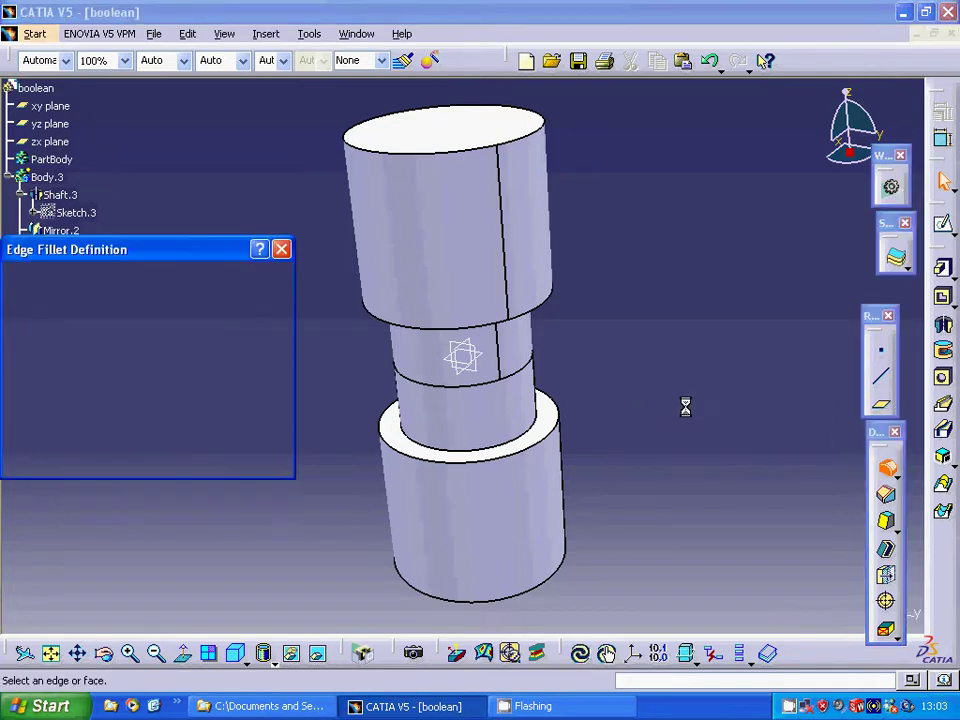
pyautogui.click(530, 441)
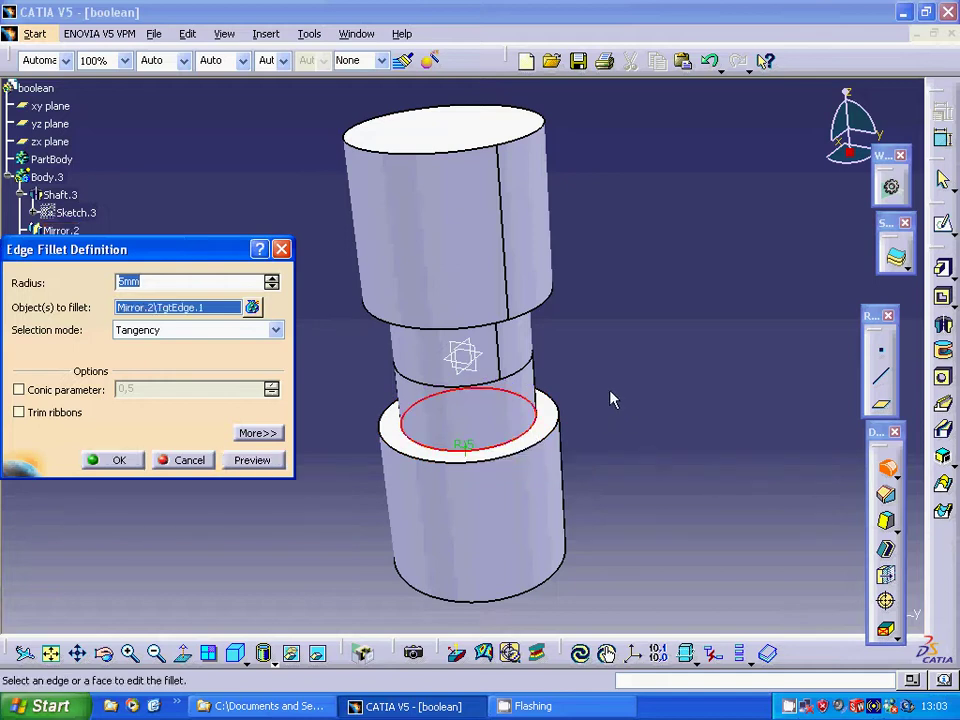
pyautogui.moveTo(613, 399); pyautogui.dragTo(457, 282, button='middle')
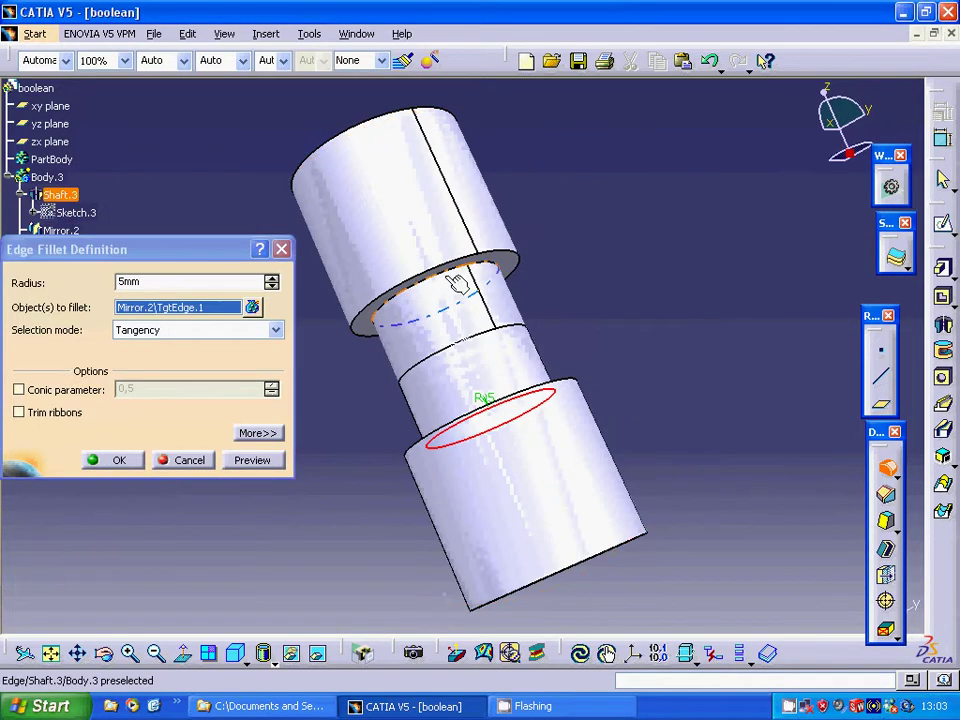
pyautogui.click(457, 283)
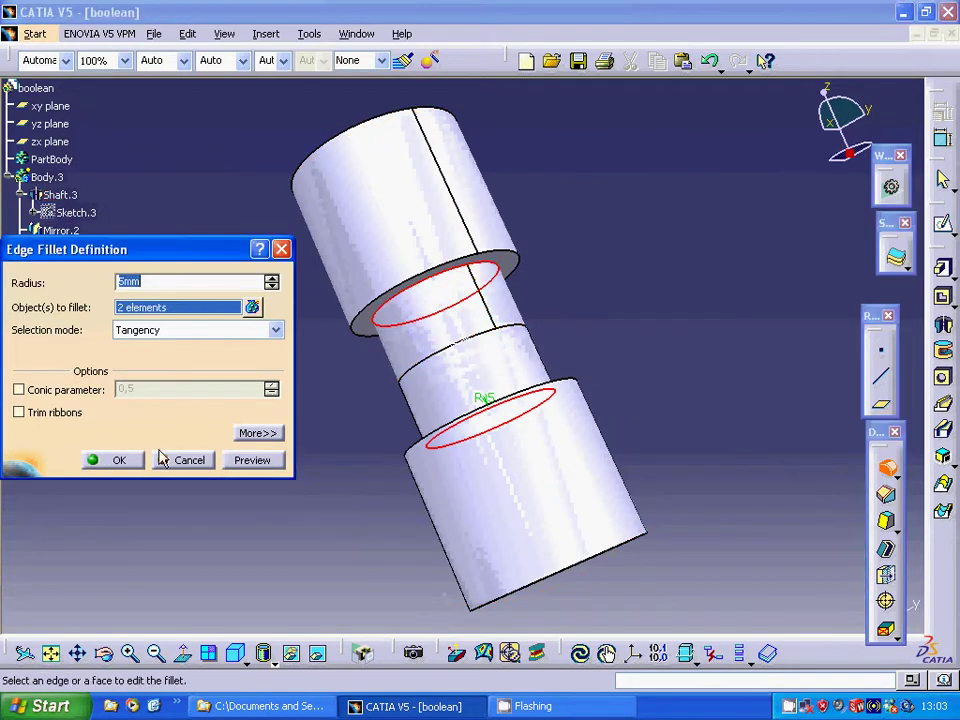
pyautogui.click(254, 460)
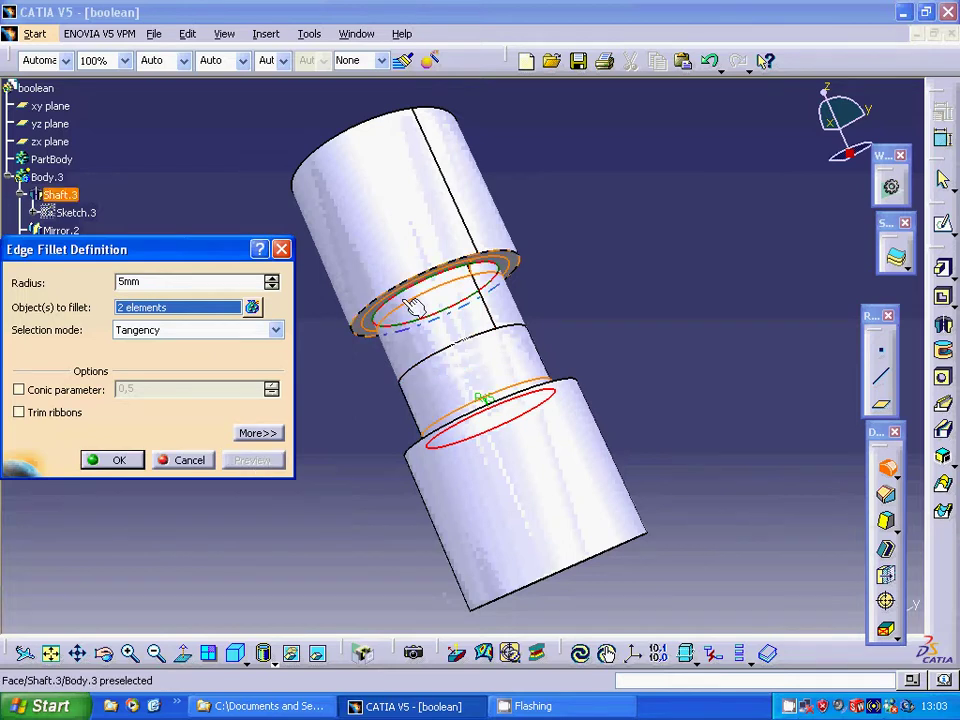
pyautogui.click(124, 464)
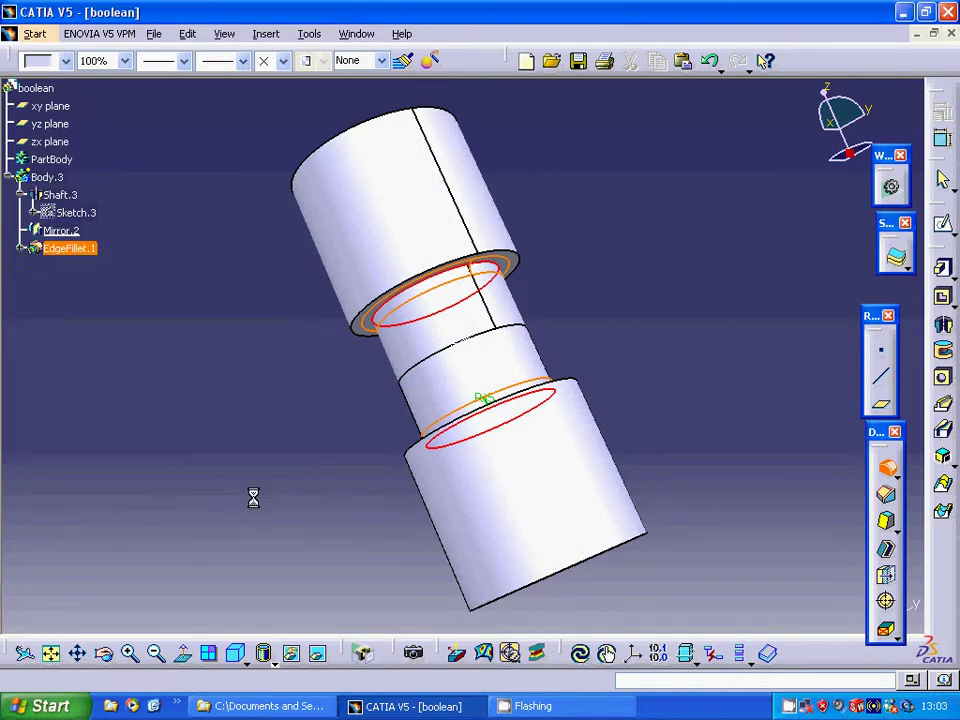
# Add Body.3 to PartBody with the Boolean Add operation
pyautogui.moveTo(657, 318); pyautogui.dragTo(354, 565, button='middle')
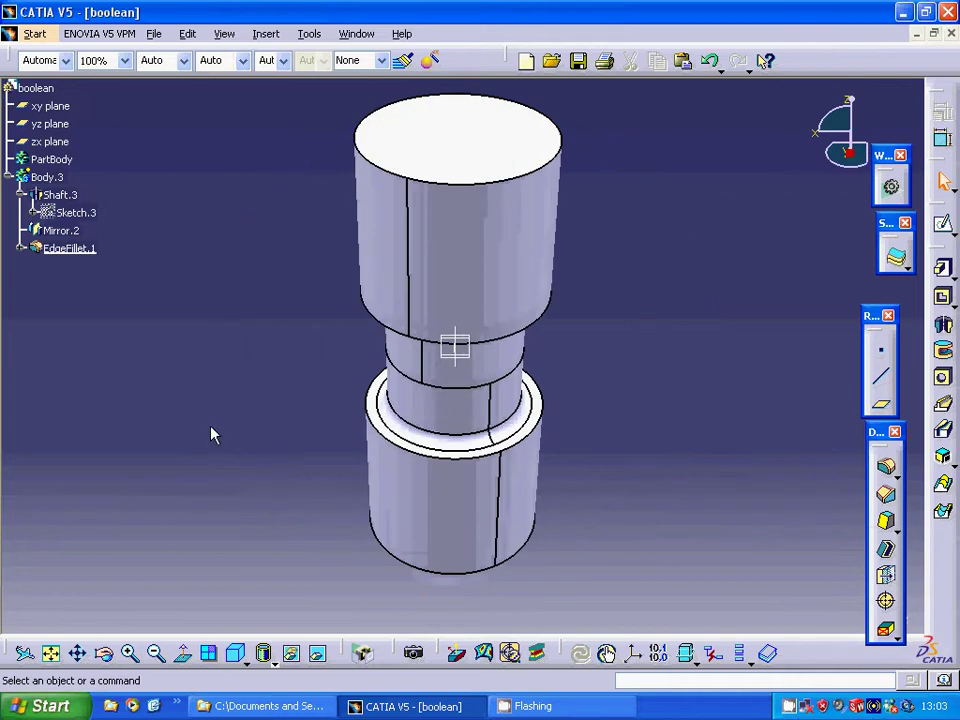
pyautogui.click(14, 177)
pyautogui.click(265, 34)
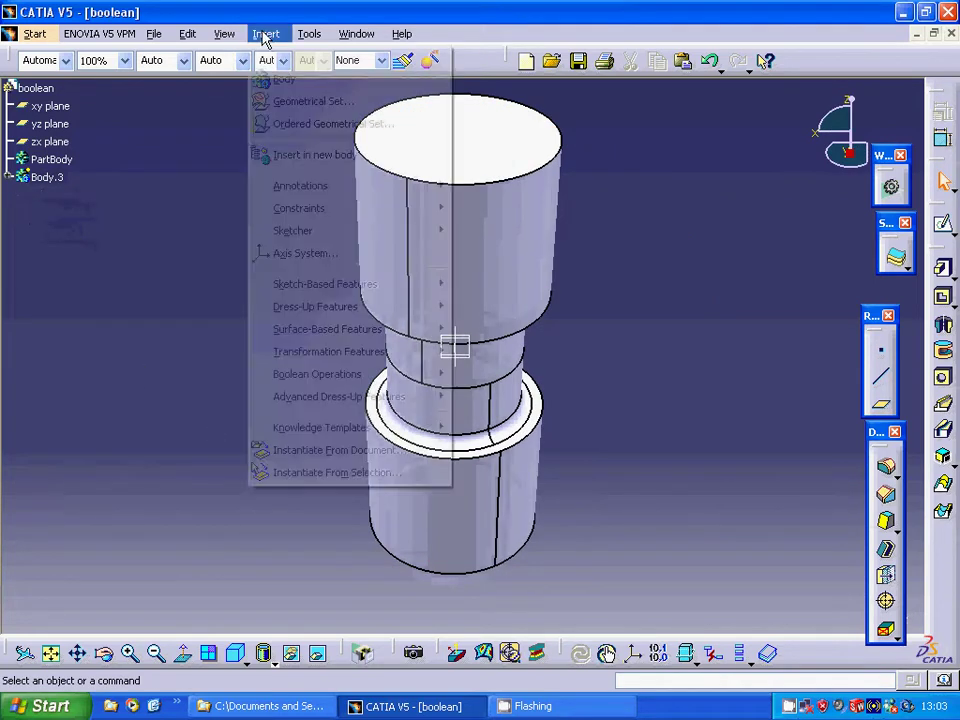
pyautogui.moveTo(311, 384)
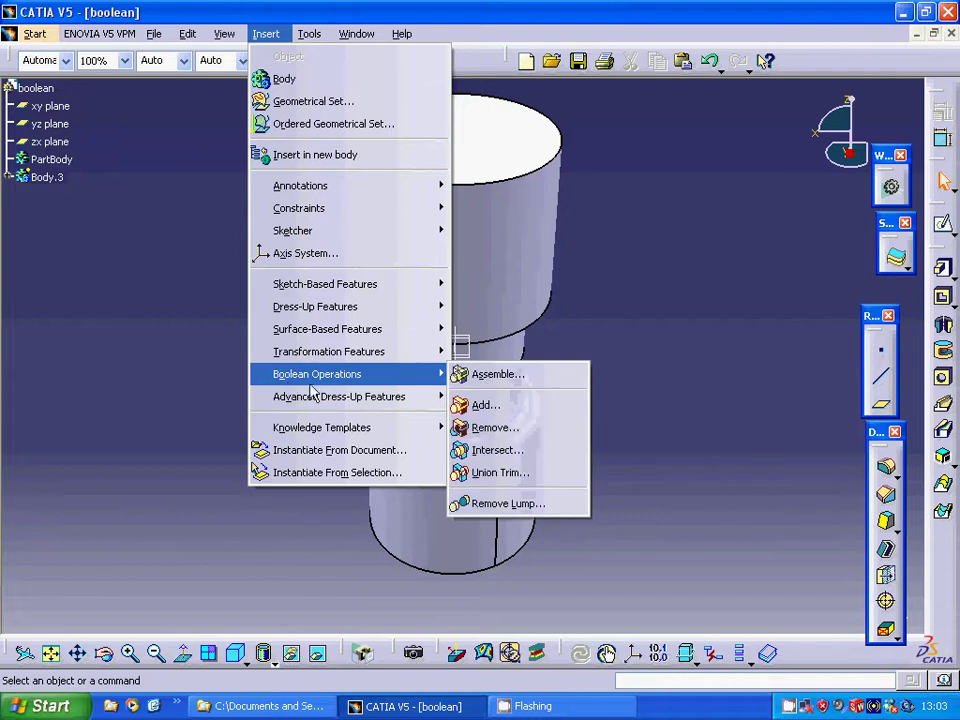
pyautogui.click(516, 406)
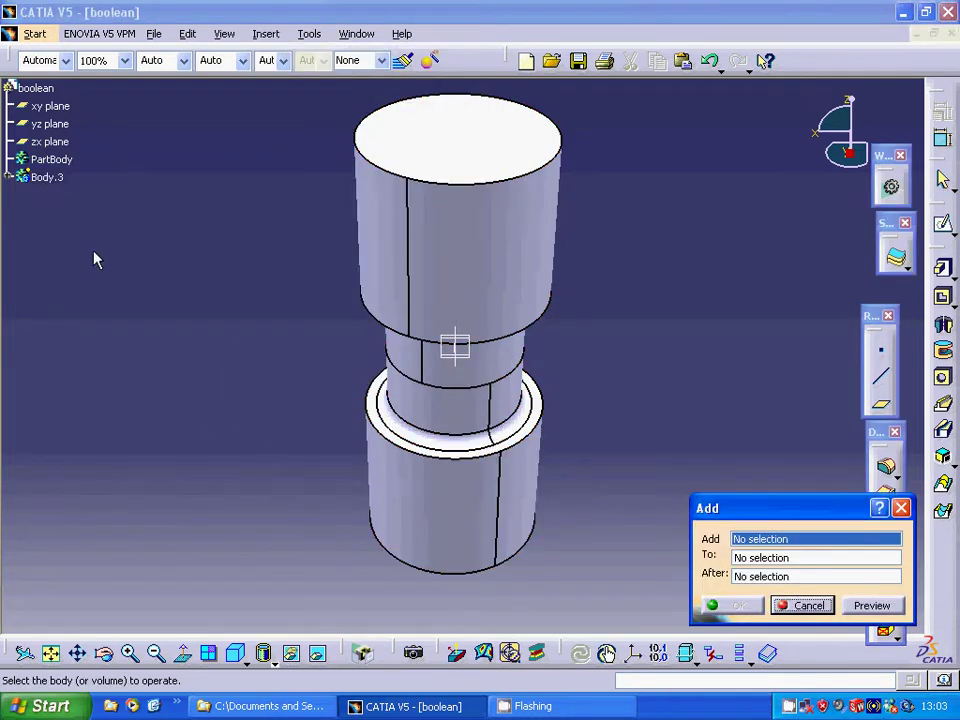
pyautogui.click(47, 177)
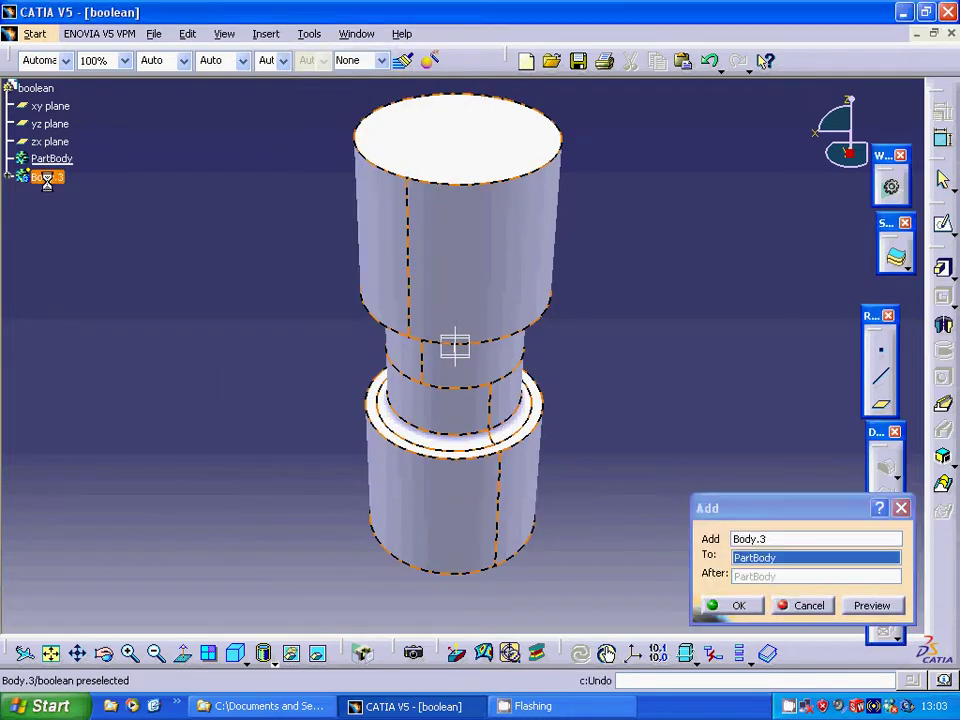
pyautogui.click(740, 607)
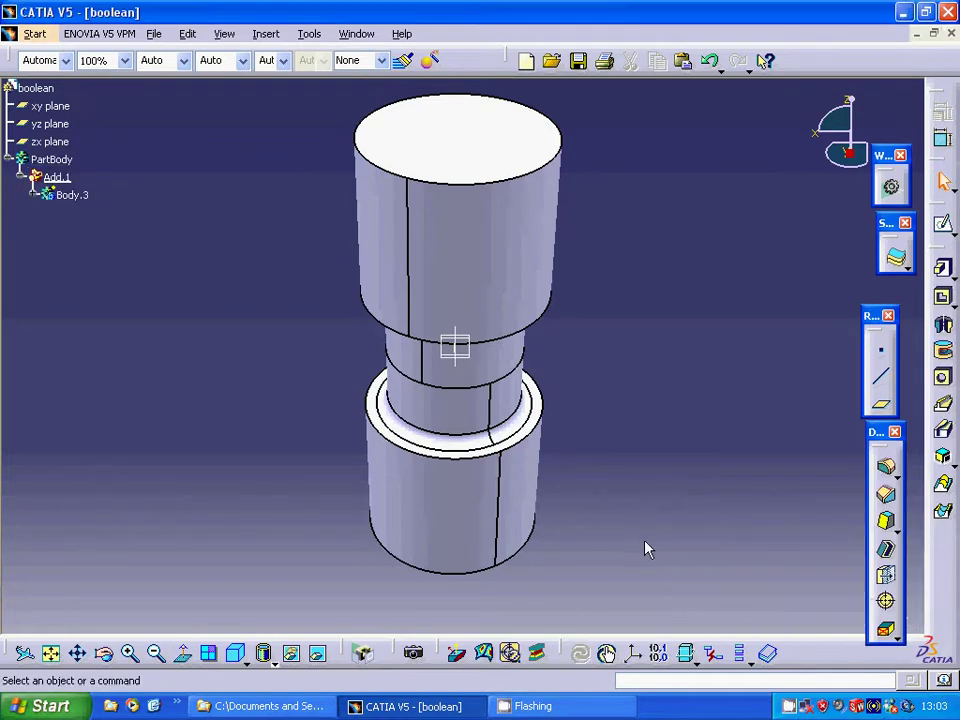
# Collapse the Add.1 feature in the specification tree and insert another new body into the part
pyautogui.click(21, 179)
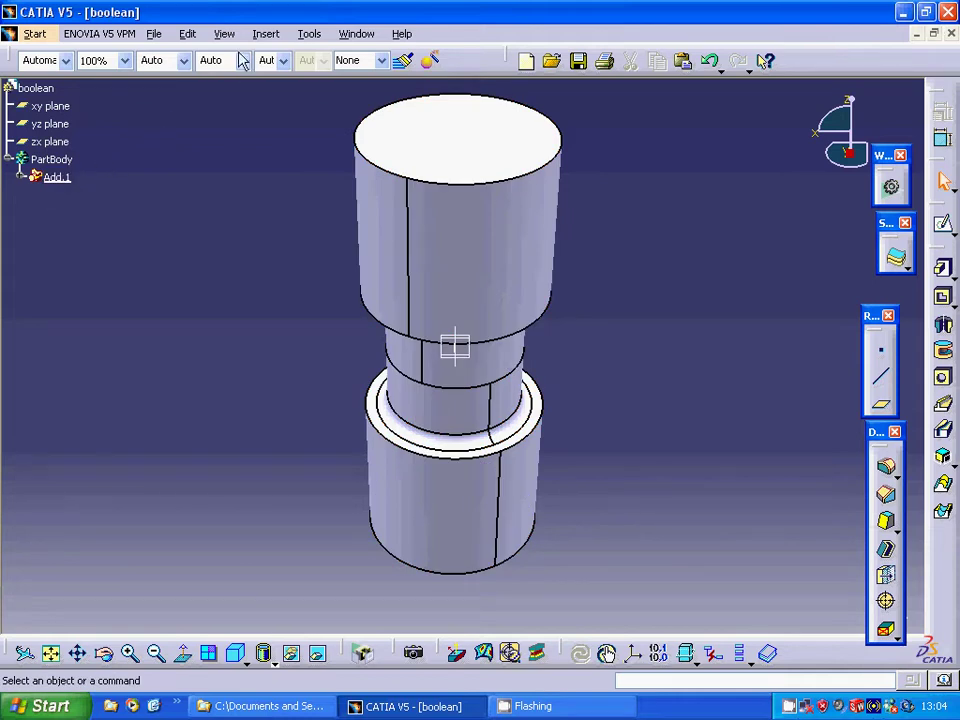
pyautogui.click(264, 34)
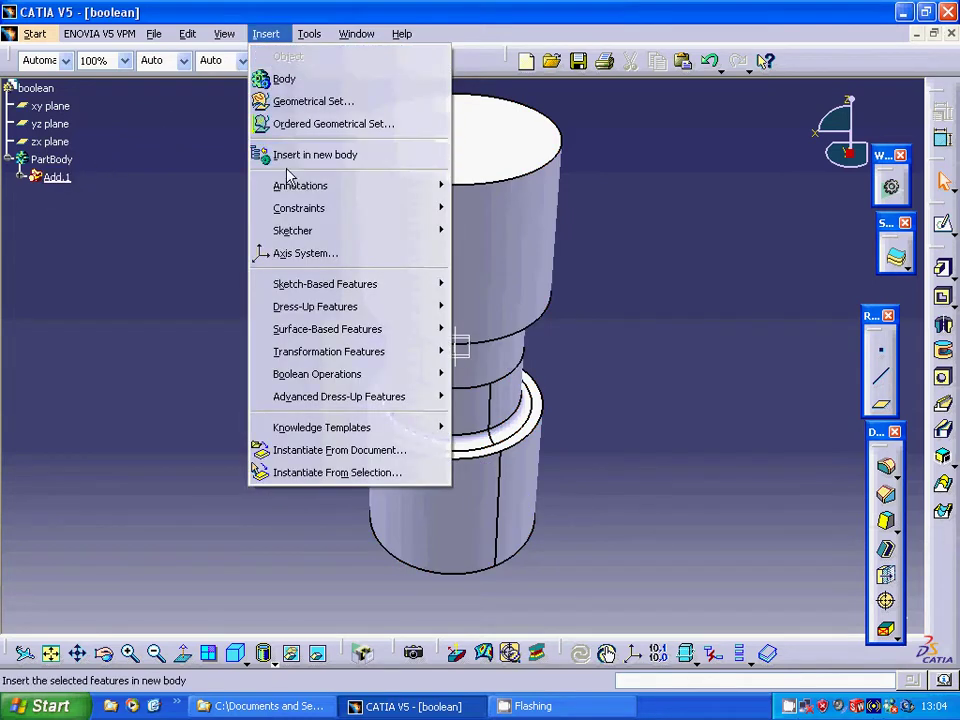
pyautogui.click(293, 101)
pyautogui.click(480, 379)
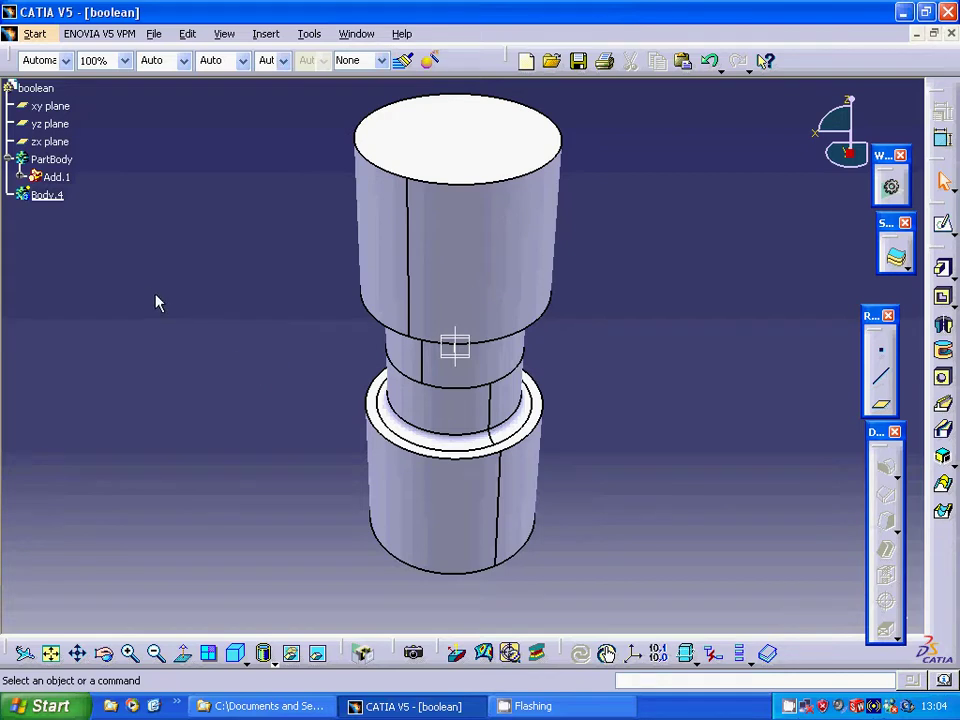
# Sketch a horizontal line about 40 mm long on the zx plane, centred on the vertical axis about 90 mm above the origin
pyautogui.moveTo(205, 341); pyautogui.dragTo(447, 350, button='middle')
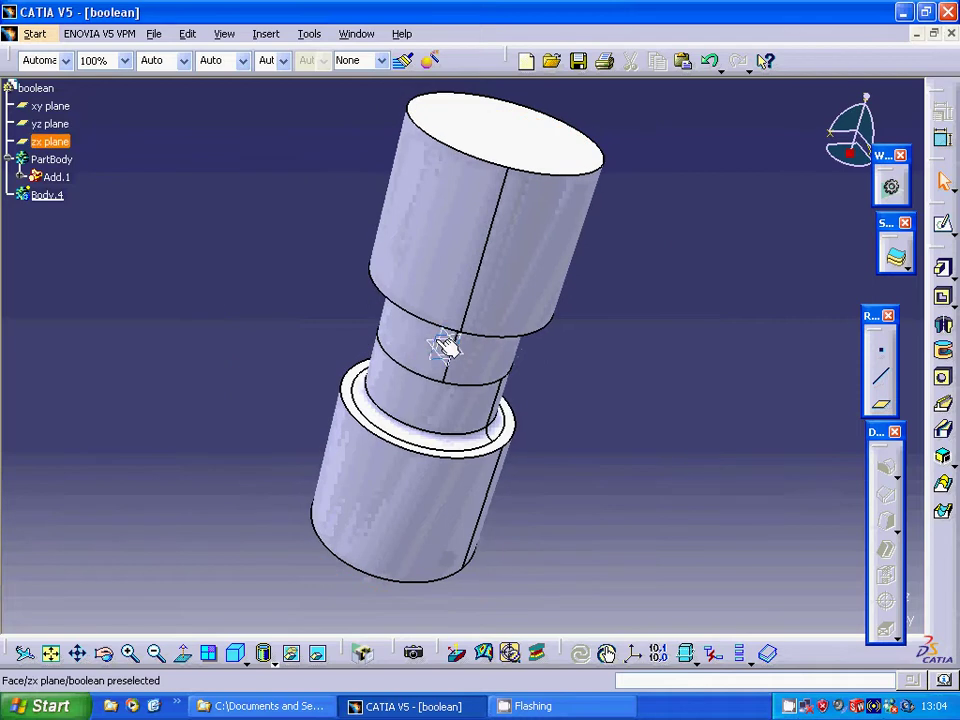
pyautogui.click(446, 346)
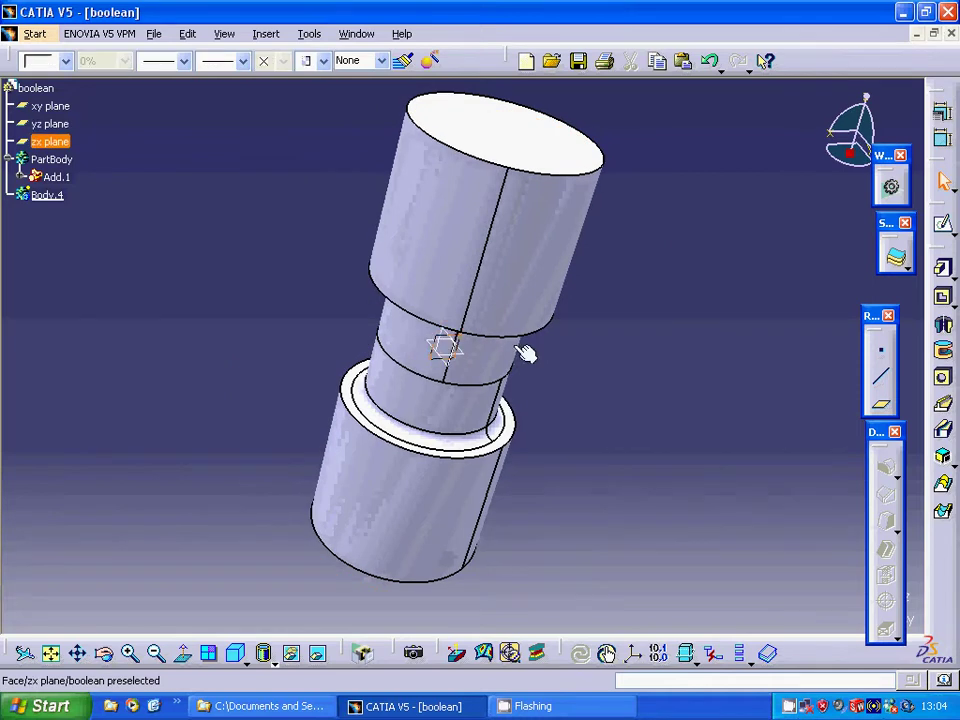
pyautogui.click(944, 227)
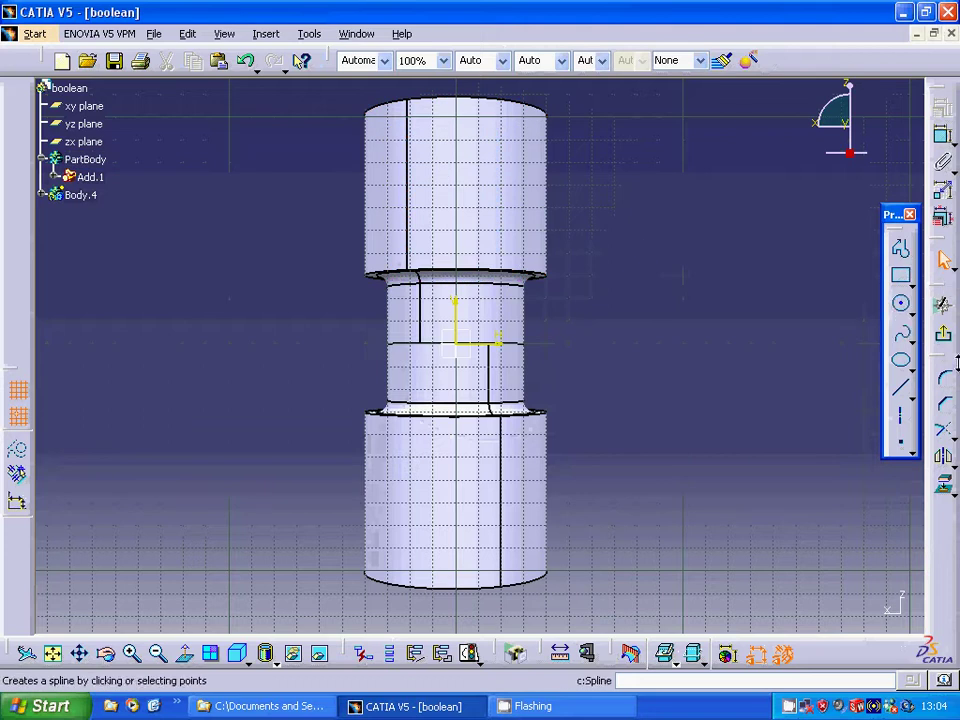
pyautogui.click(900, 388)
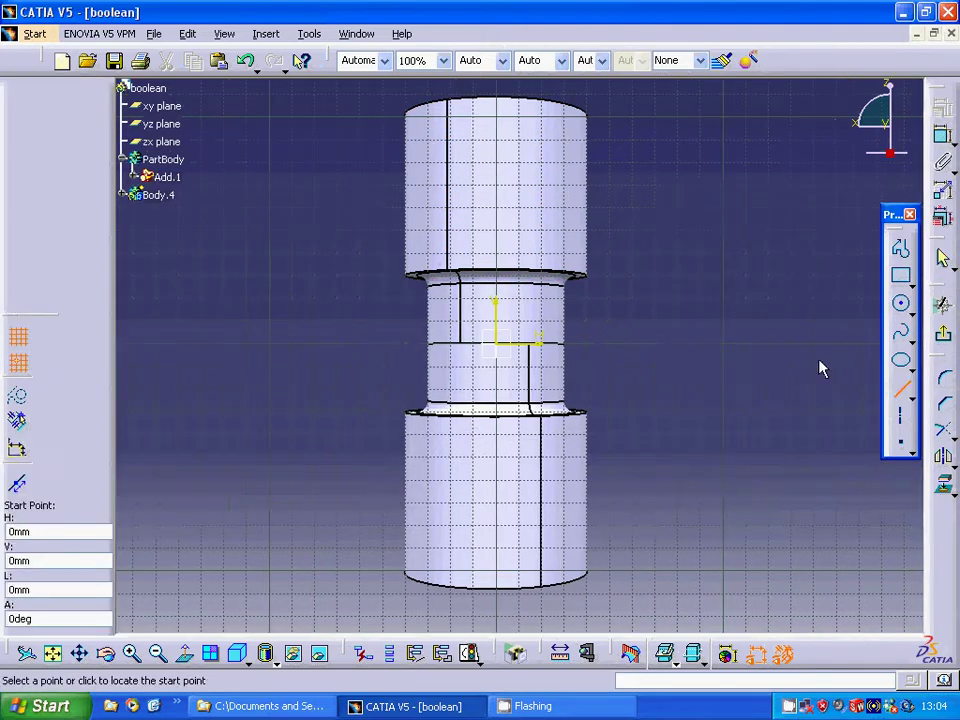
pyautogui.click(448, 140)
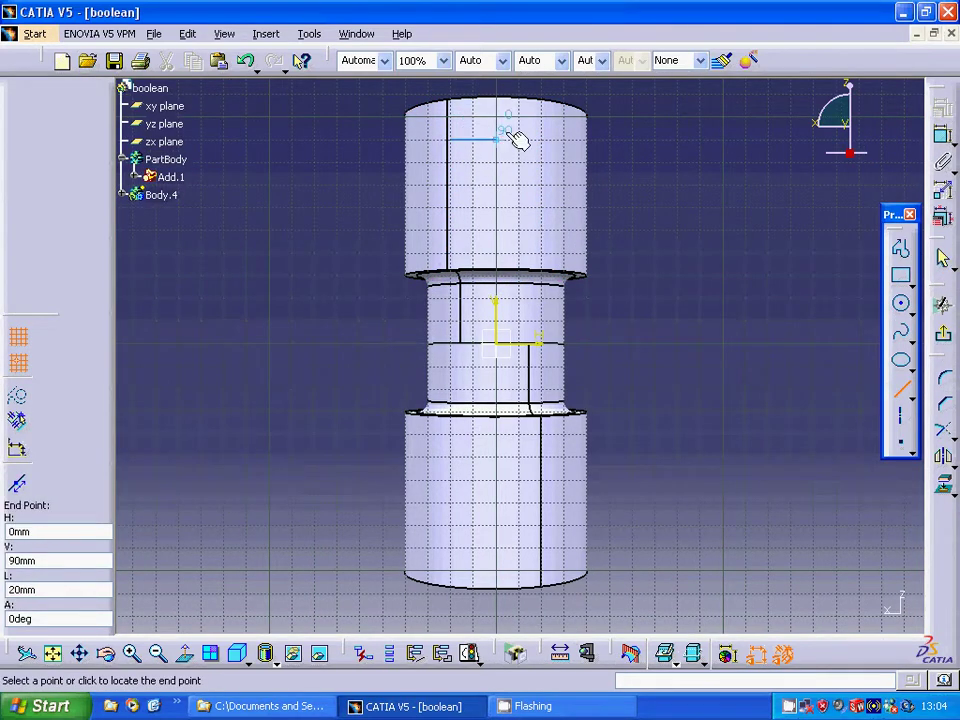
pyautogui.click(549, 141)
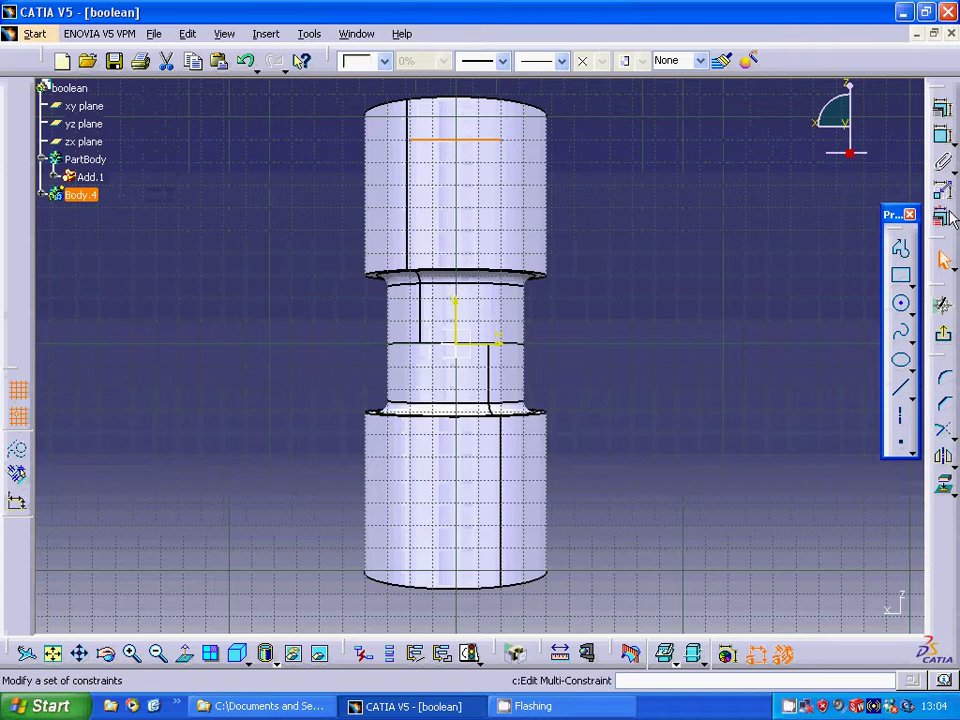
# Constrain the line's distance from the horizontal axis to 85 mm and exit the sketch
pyautogui.click(942, 138)
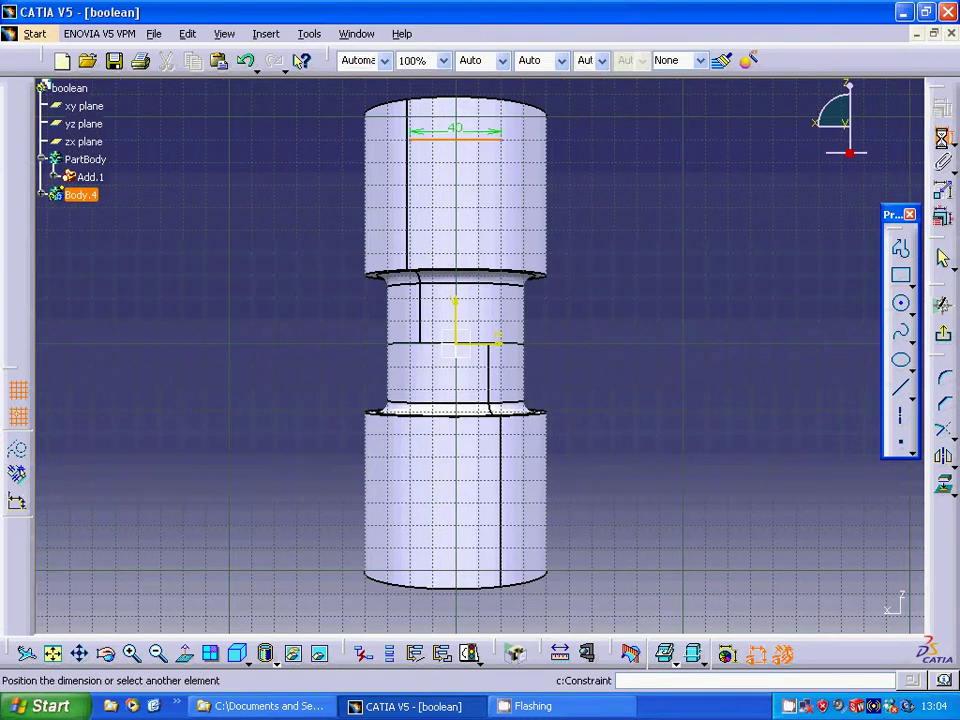
pyautogui.click(487, 352)
pyautogui.click(669, 264)
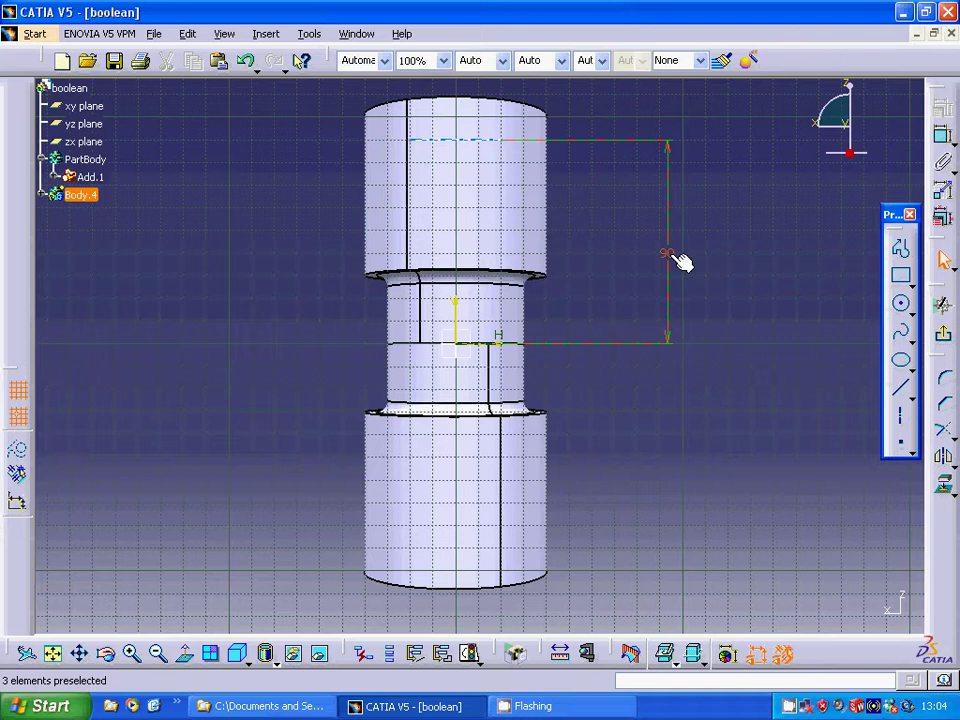
pyautogui.doubleClick(669, 255)
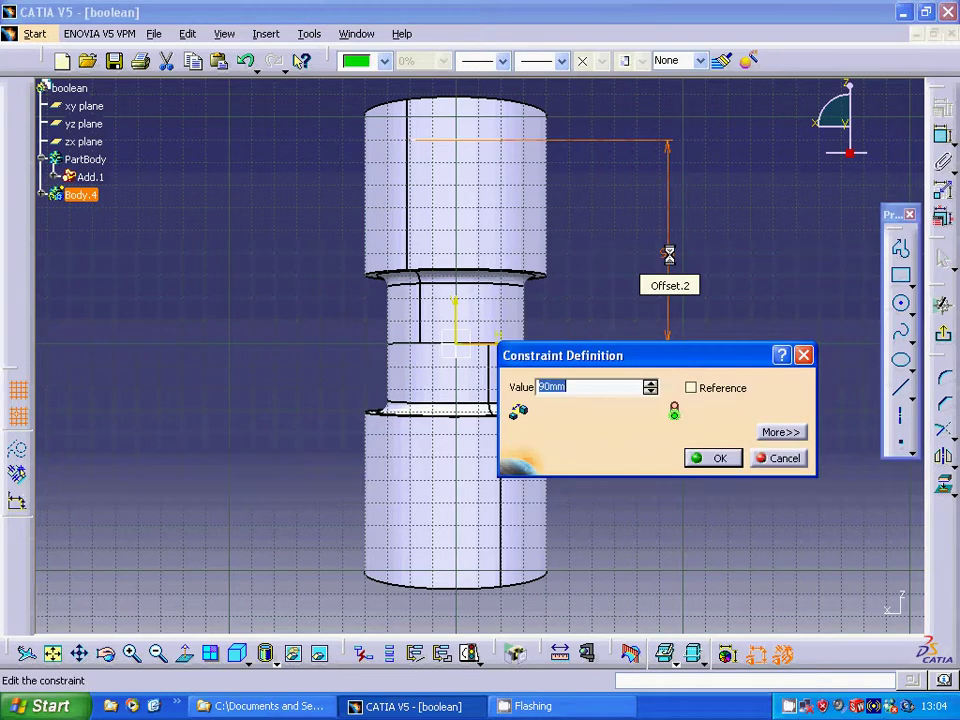
pyautogui.write('85')
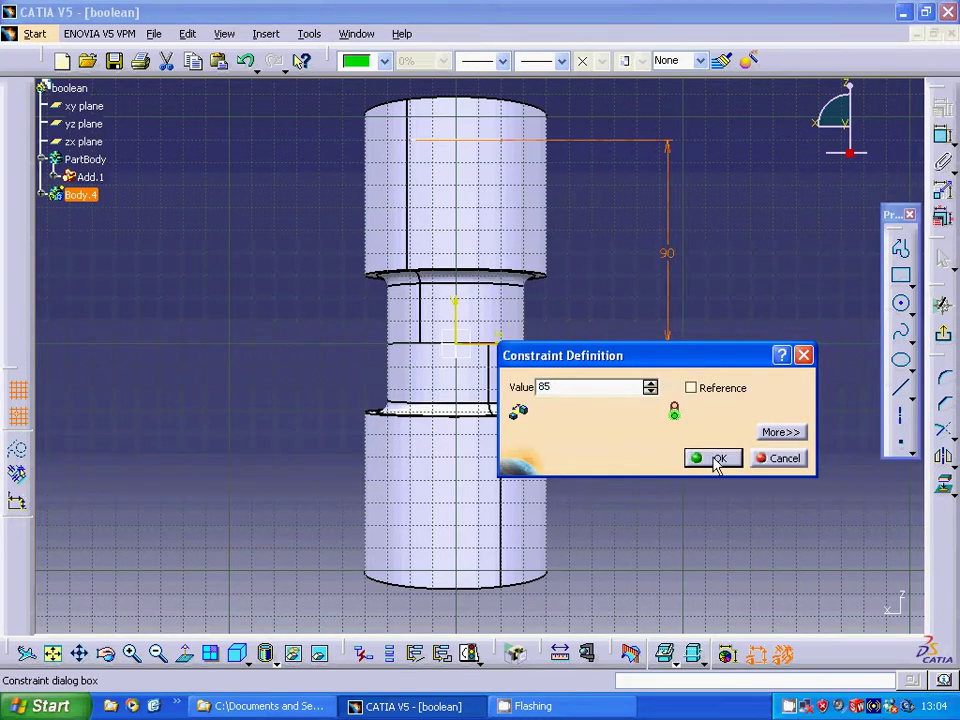
pyautogui.click(716, 458)
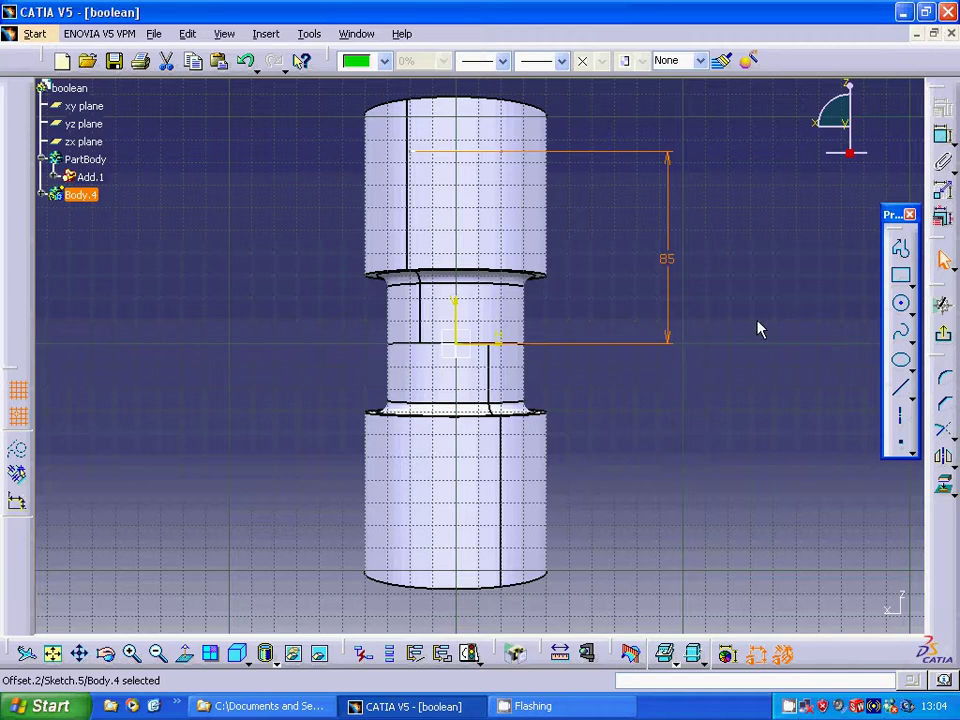
pyautogui.click(591, 218)
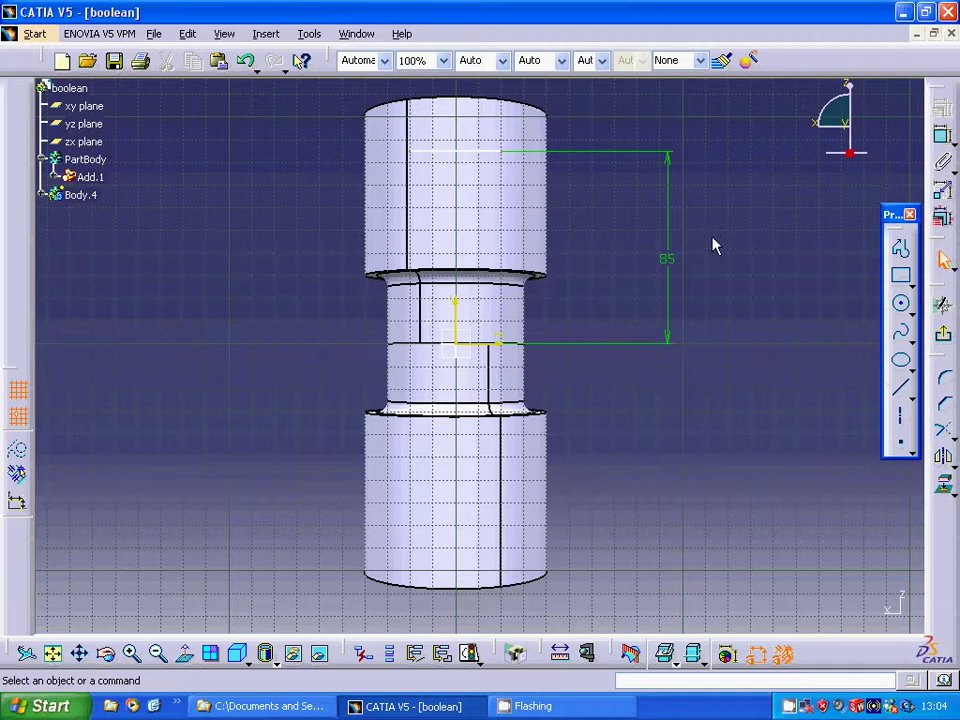
pyautogui.click(946, 340)
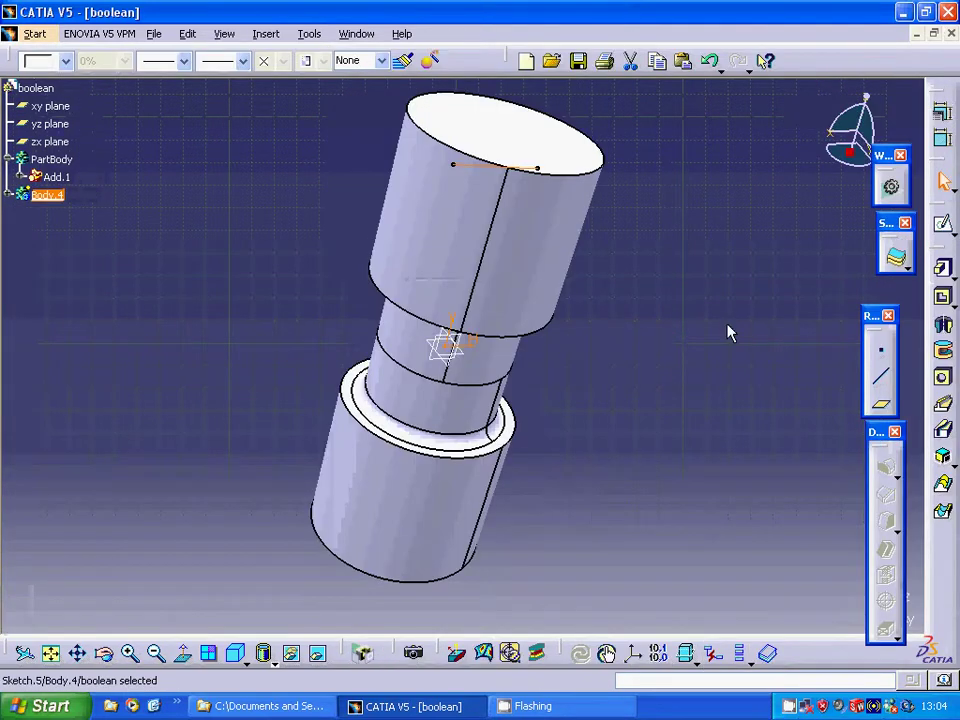
# Start a pad from the open line sketch with a 50 mm first limit length and the Thick option enabled
pyautogui.click(946, 274)
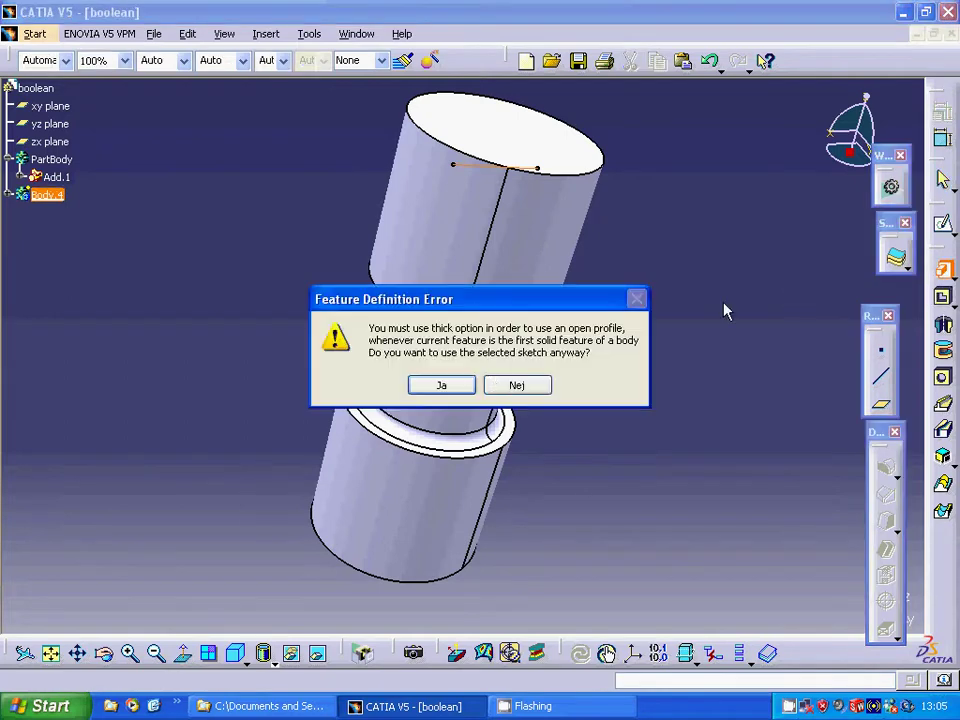
pyautogui.click(441, 385)
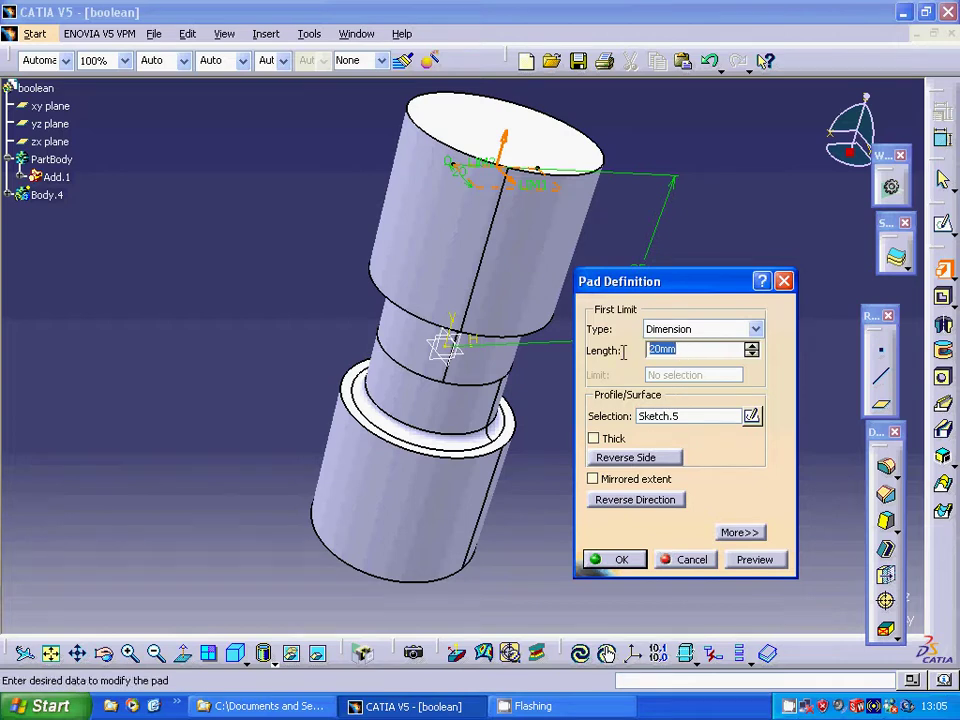
pyautogui.write('50')
pyautogui.click(595, 443)
pyautogui.click(489, 385)
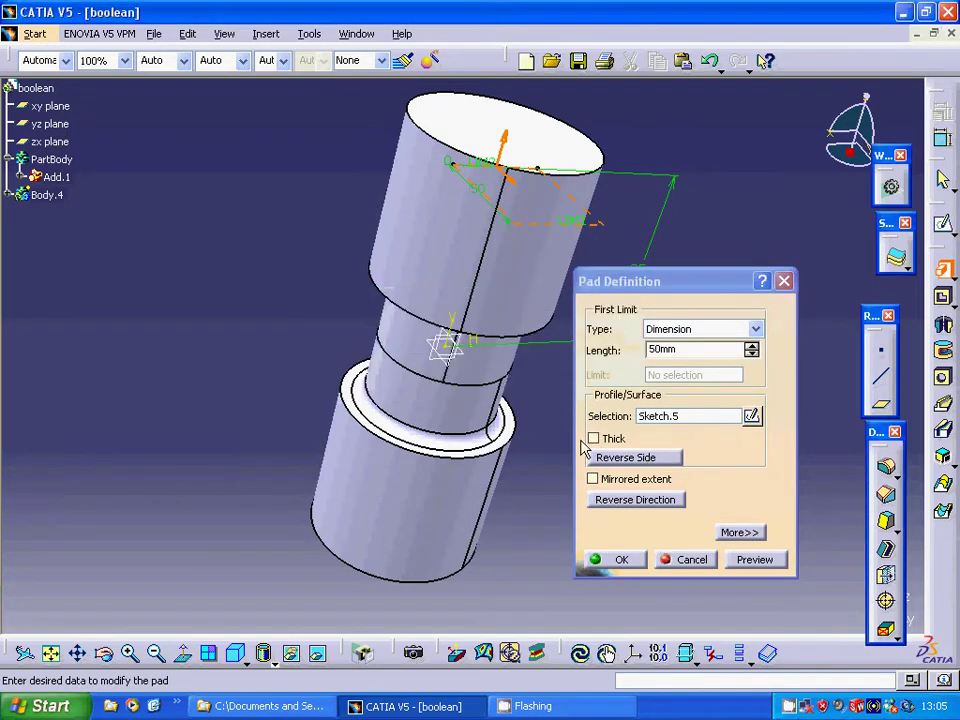
pyautogui.click(593, 438)
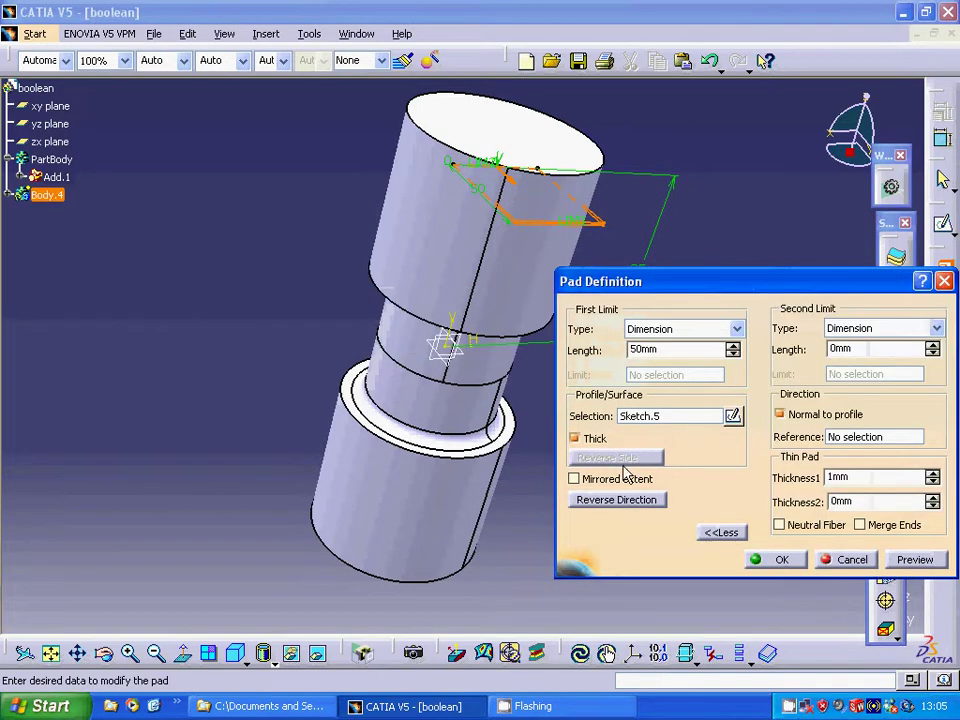
# Set the thin pad's Thickness1 to 0 mm and Thickness2 to 20 mm, and preview the pad
pyautogui.doubleClick(838, 477)
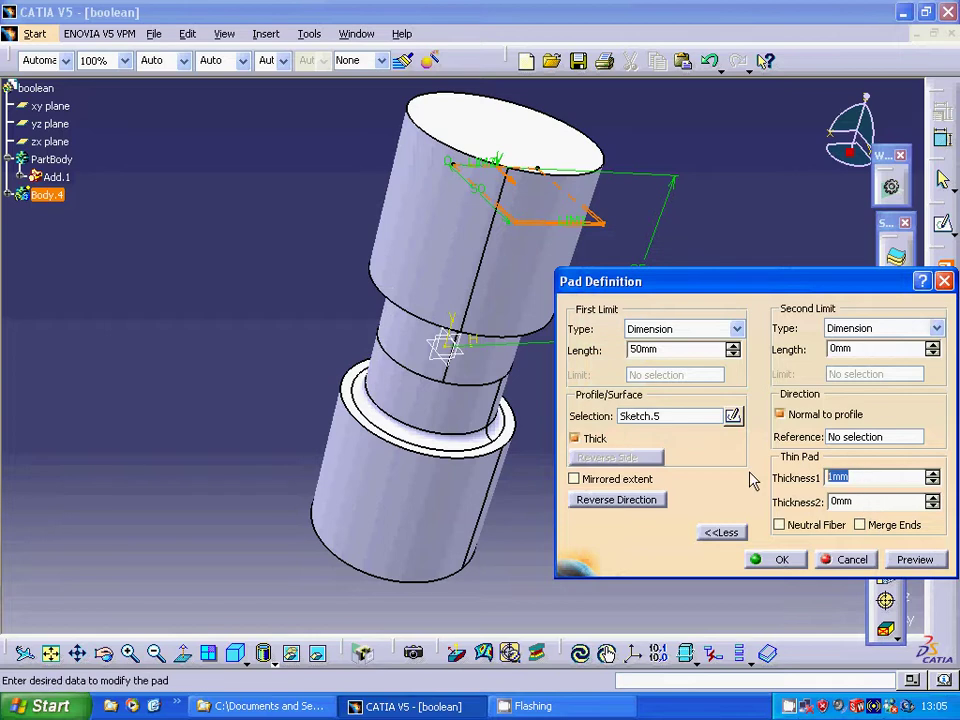
pyautogui.write('0')
pyautogui.press('Tab')
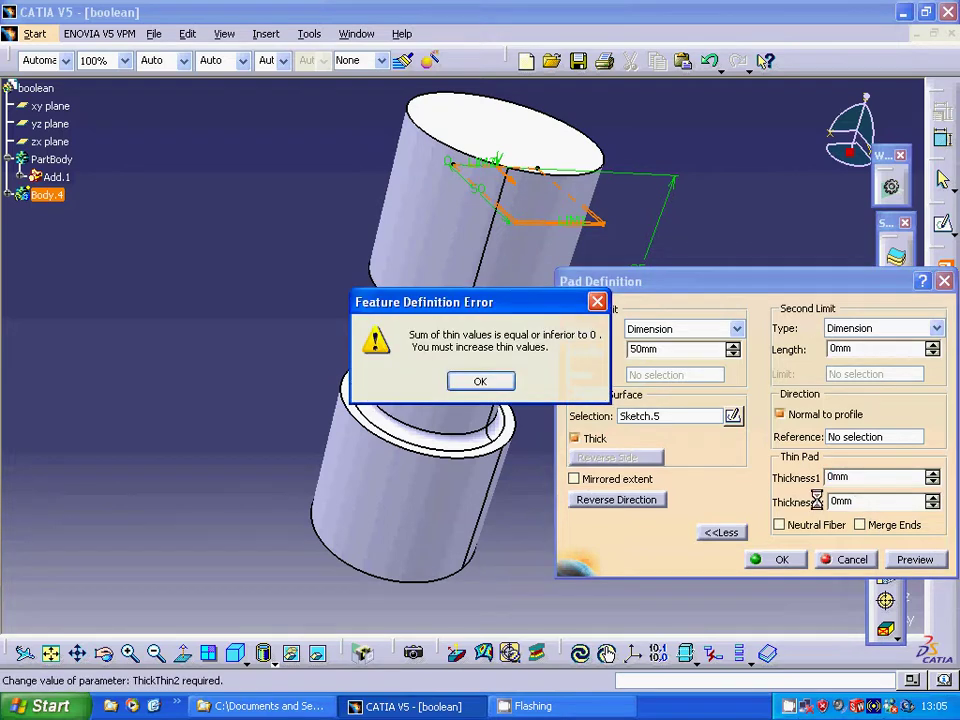
pyautogui.click(500, 381)
pyautogui.doubleClick(880, 501)
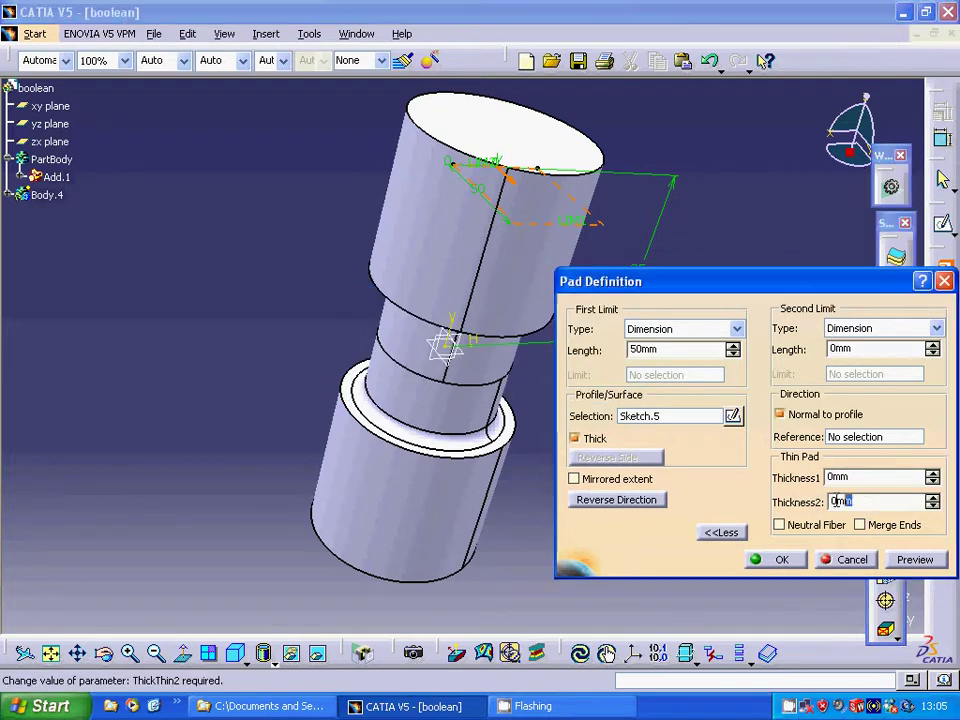
pyautogui.write('2')
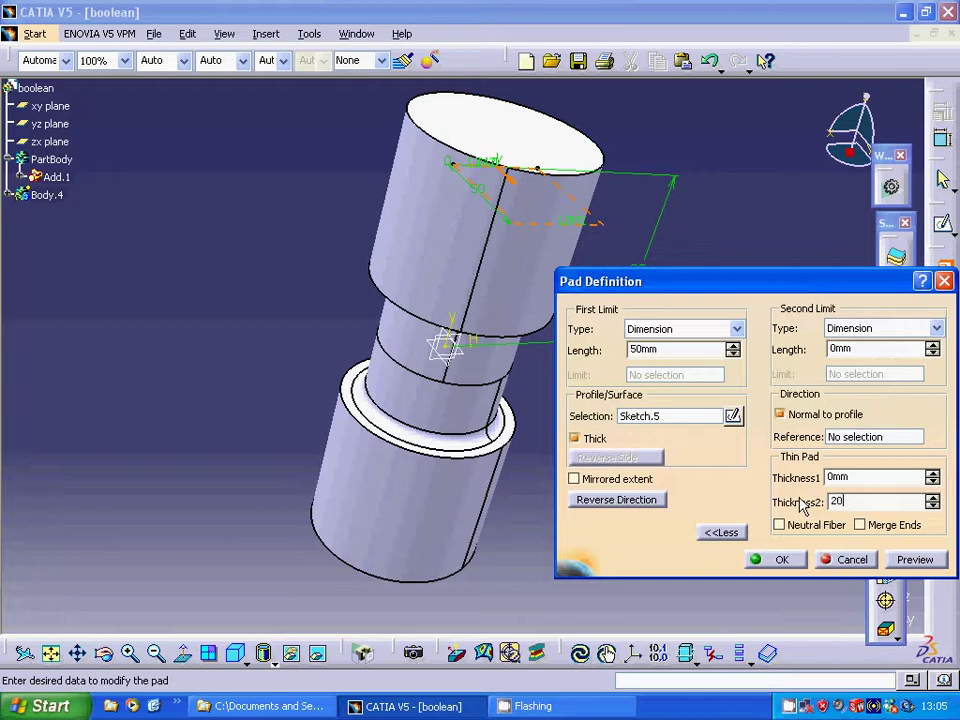
pyautogui.write('0')
pyautogui.click(915, 559)
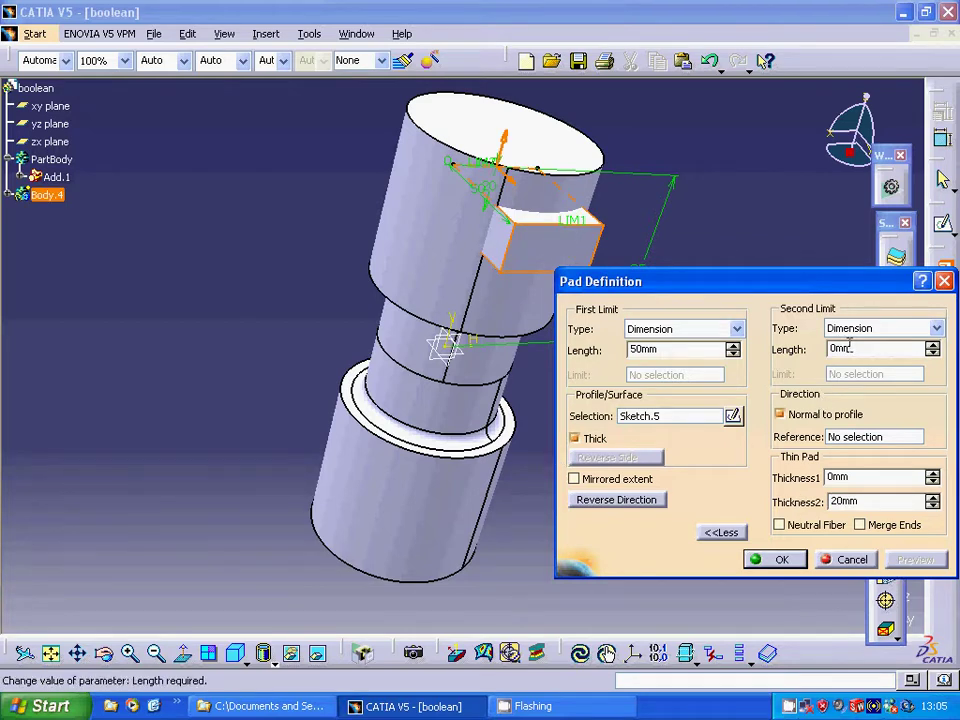
# Set the pad's second limit length to 50 mm and create the pad
pyautogui.moveTo(856, 348); pyautogui.dragTo(813, 347)
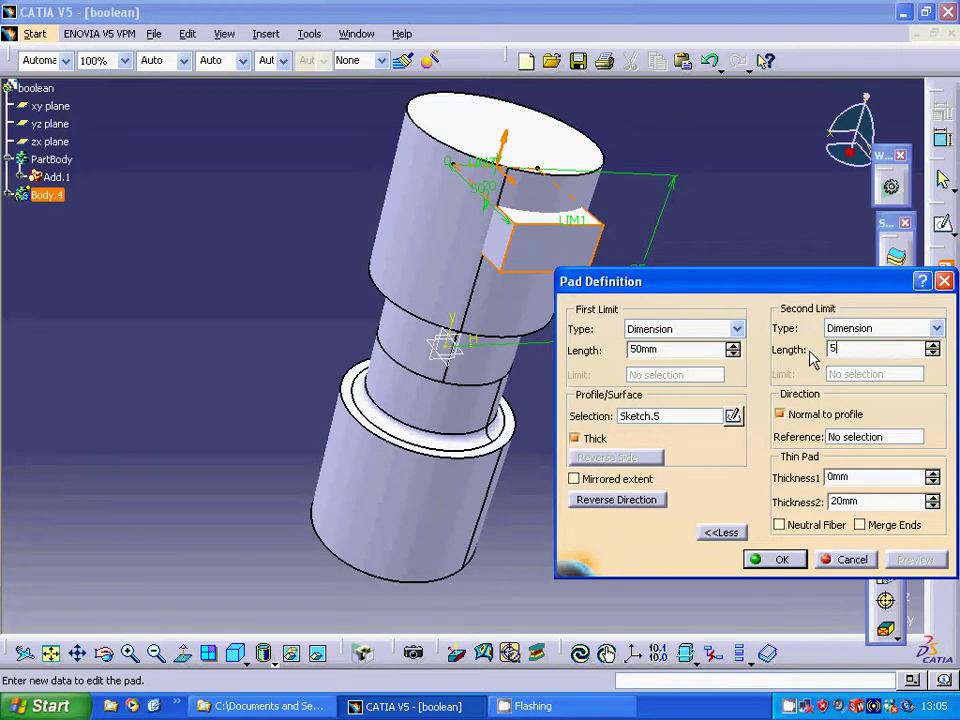
pyautogui.write('50')
pyautogui.click(776, 559)
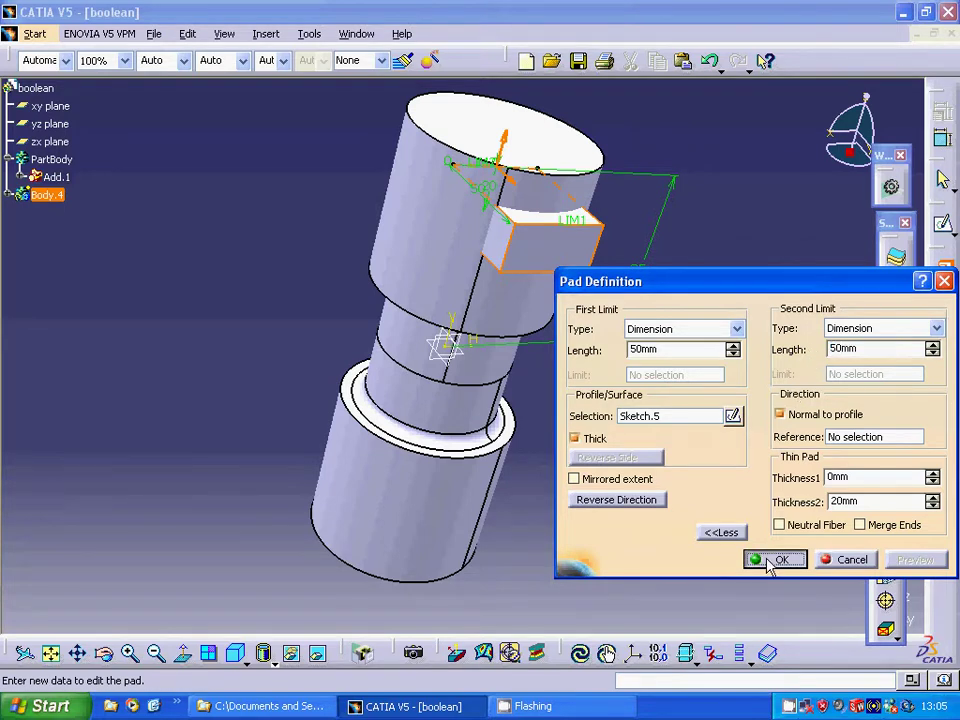
pyautogui.moveTo(646, 372); pyautogui.dragTo(803, 426, button='middle')
pyautogui.moveTo(685, 406); pyautogui.dragTo(621, 402, button='middle')
pyautogui.click(623, 400)
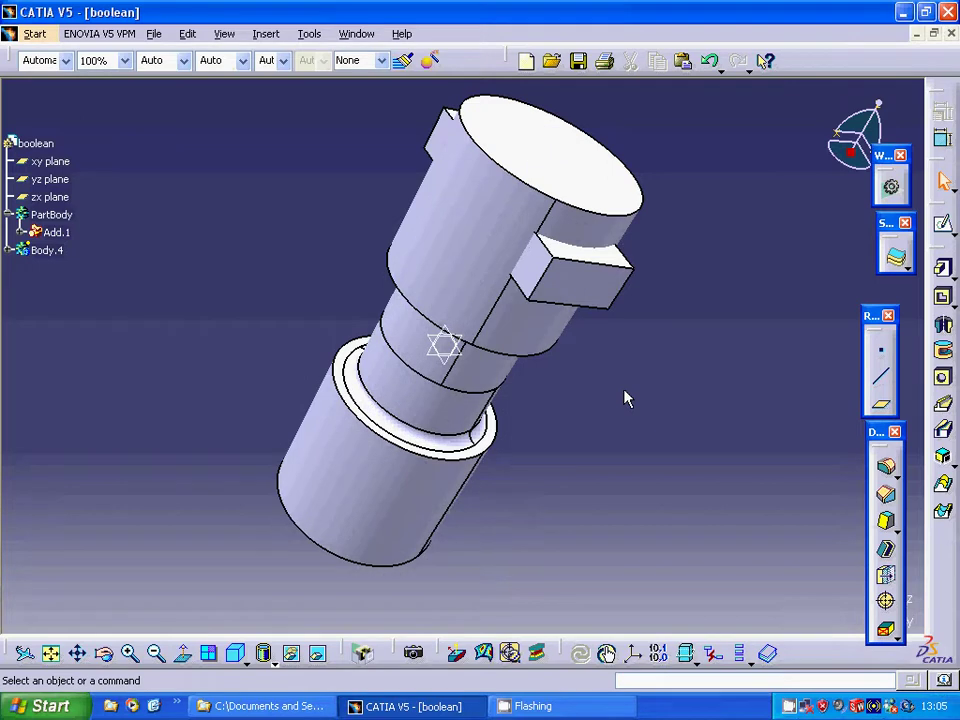
# Set up an edge fillet with a 10 mm radius on a short edge of the block's end face and preview it
pyautogui.click(888, 468)
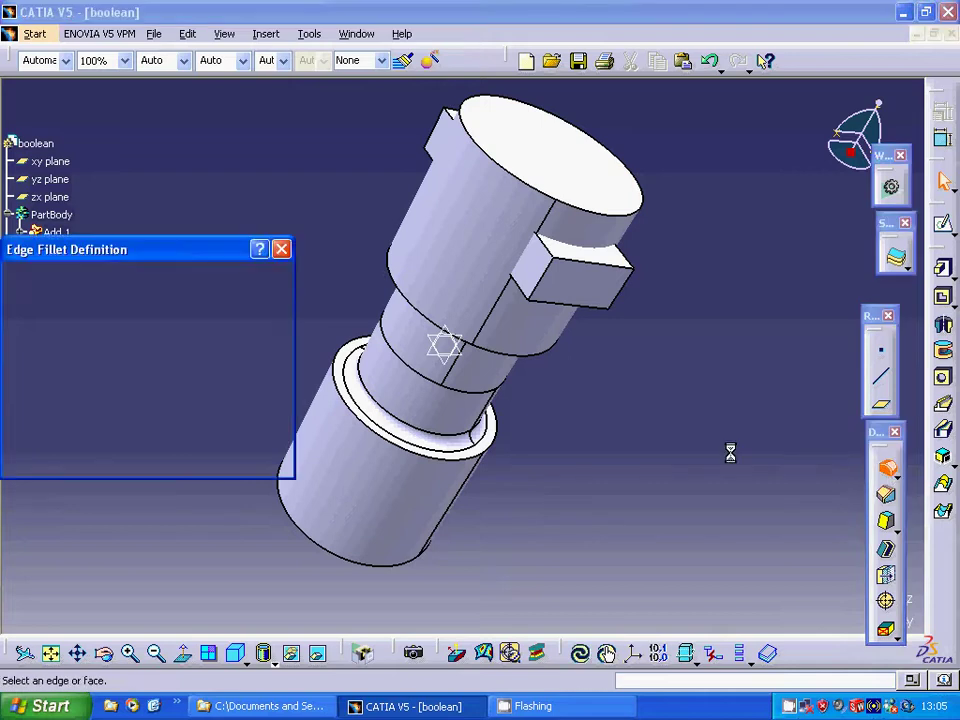
pyautogui.click(620, 298)
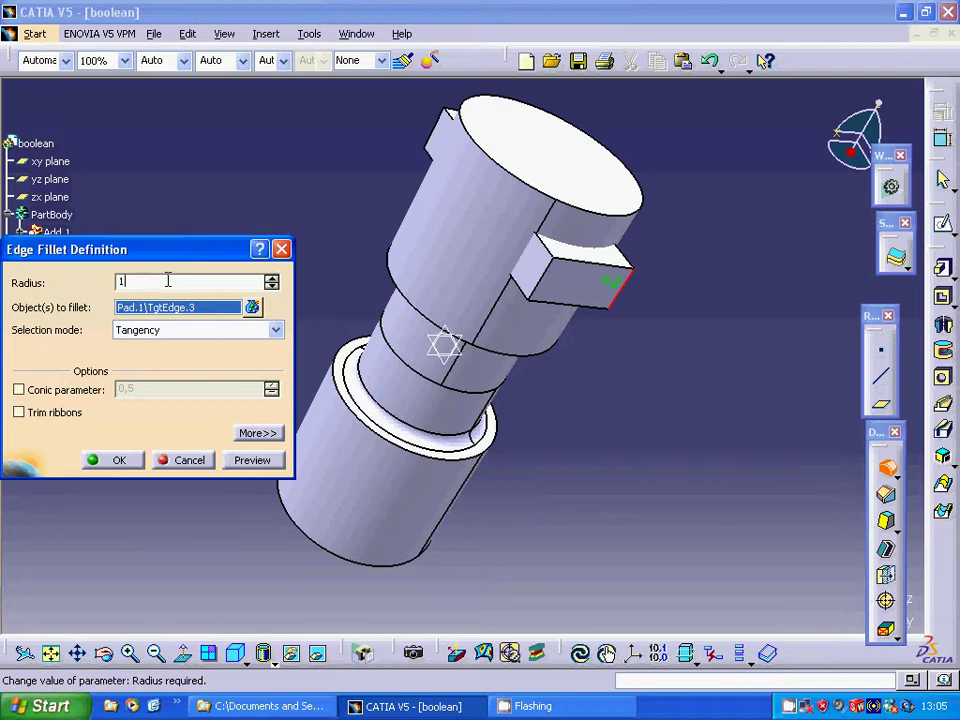
pyautogui.write('10')
pyautogui.click(246, 462)
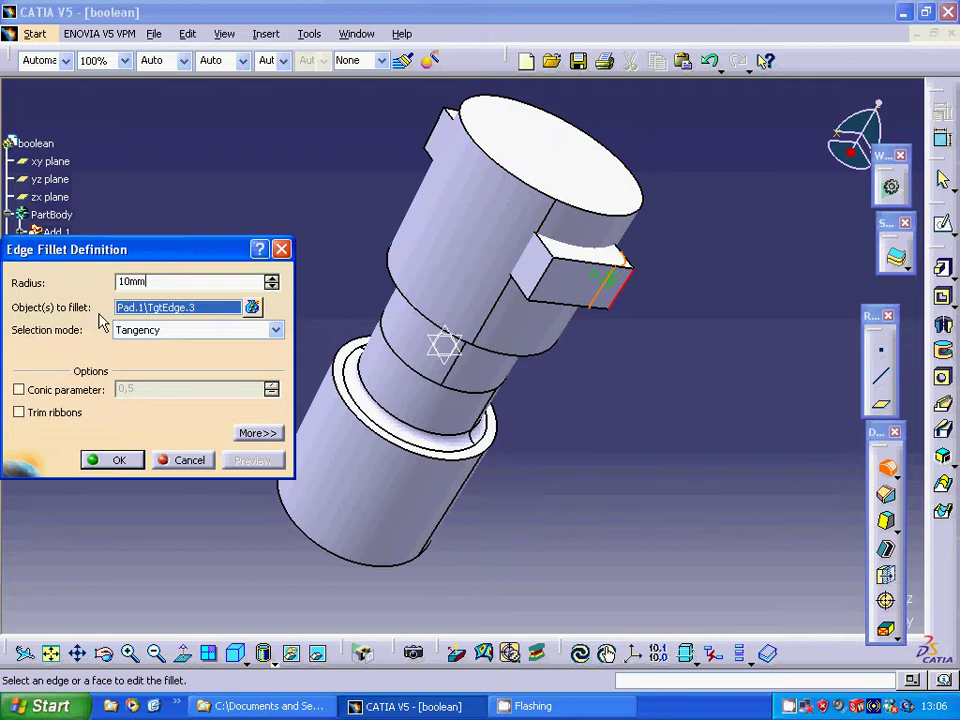
# Replace the fillet's selected short edge with the two longer horizontal edges of the block's end face and preview the 10 mm fillet
pyautogui.click(253, 308)
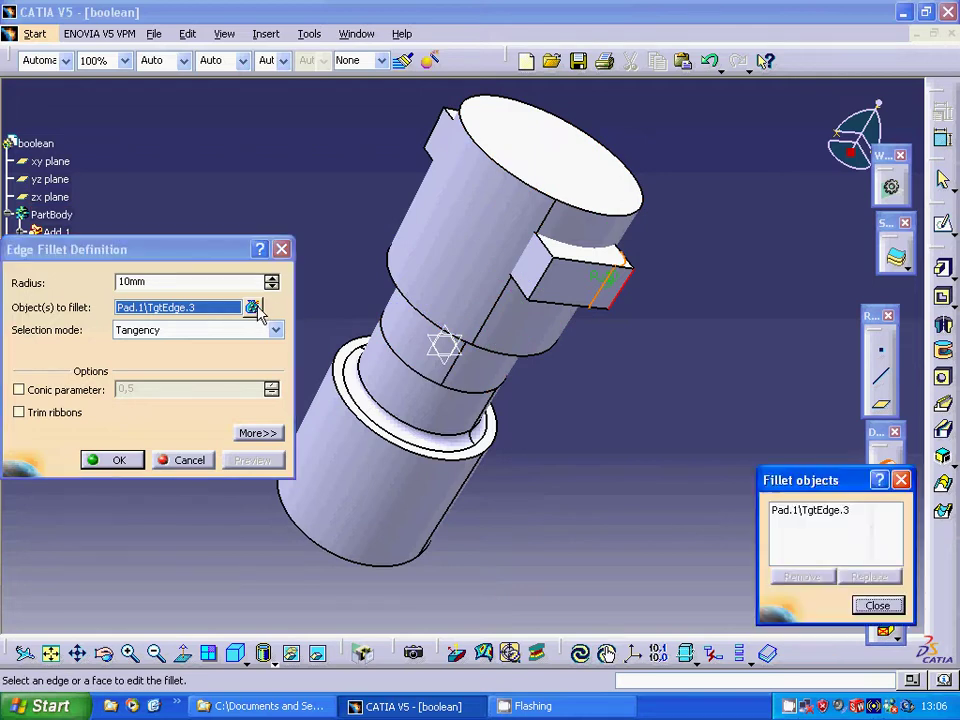
pyautogui.click(821, 513)
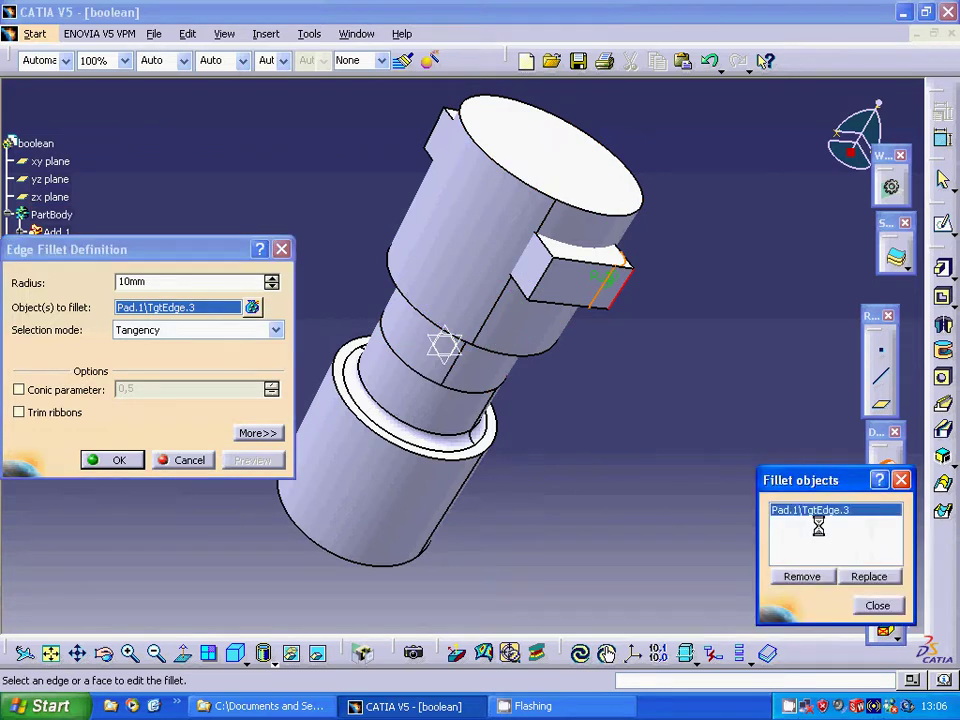
pyautogui.click(800, 576)
pyautogui.click(877, 605)
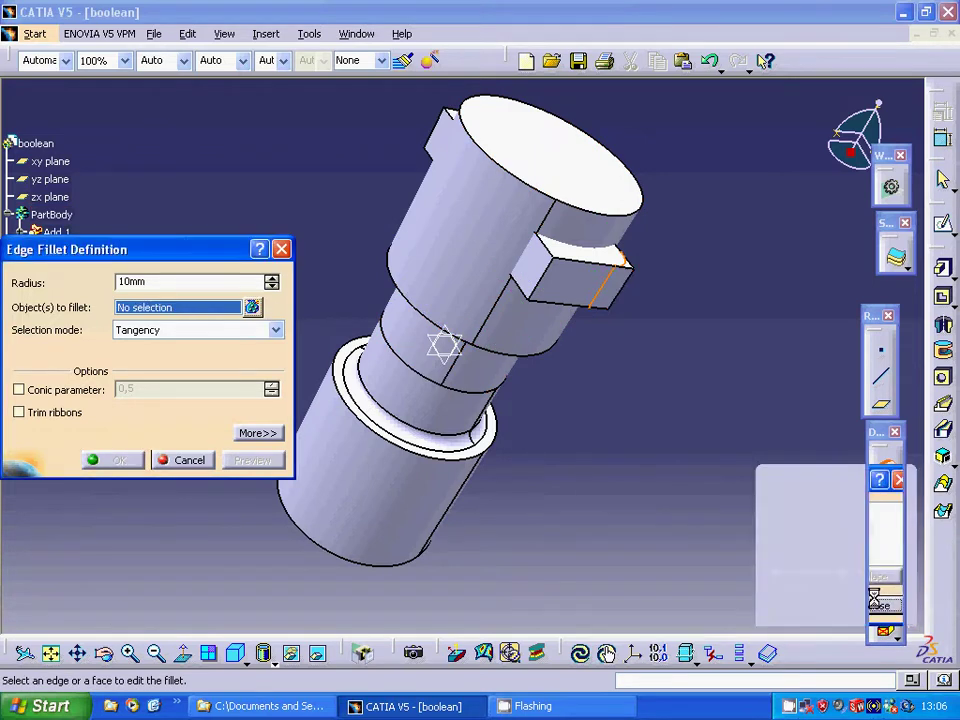
pyautogui.click(595, 264)
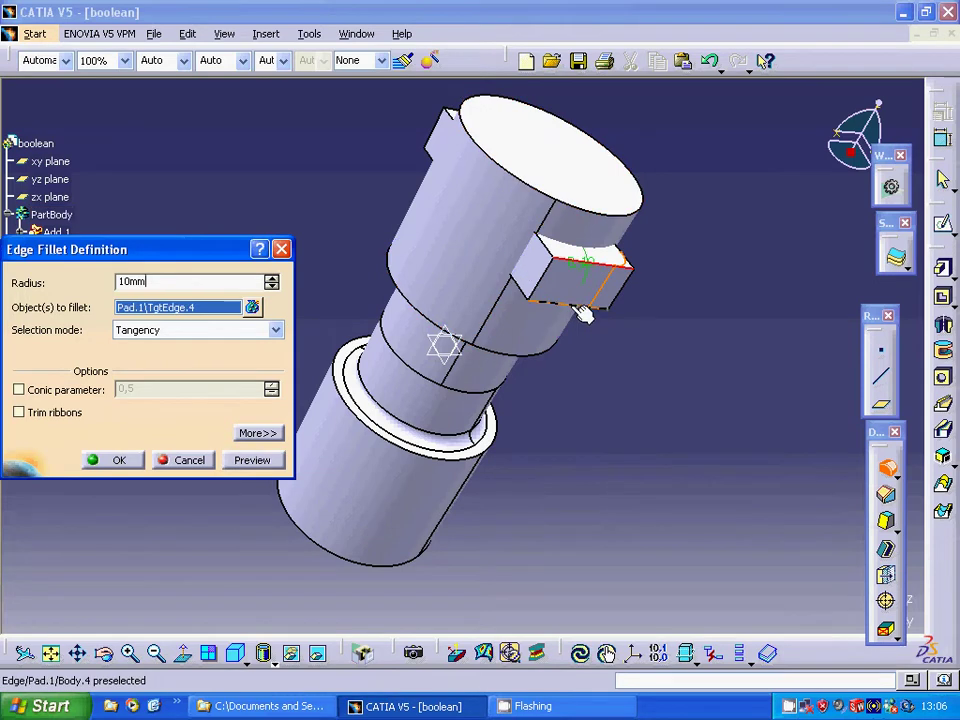
pyautogui.click(573, 305)
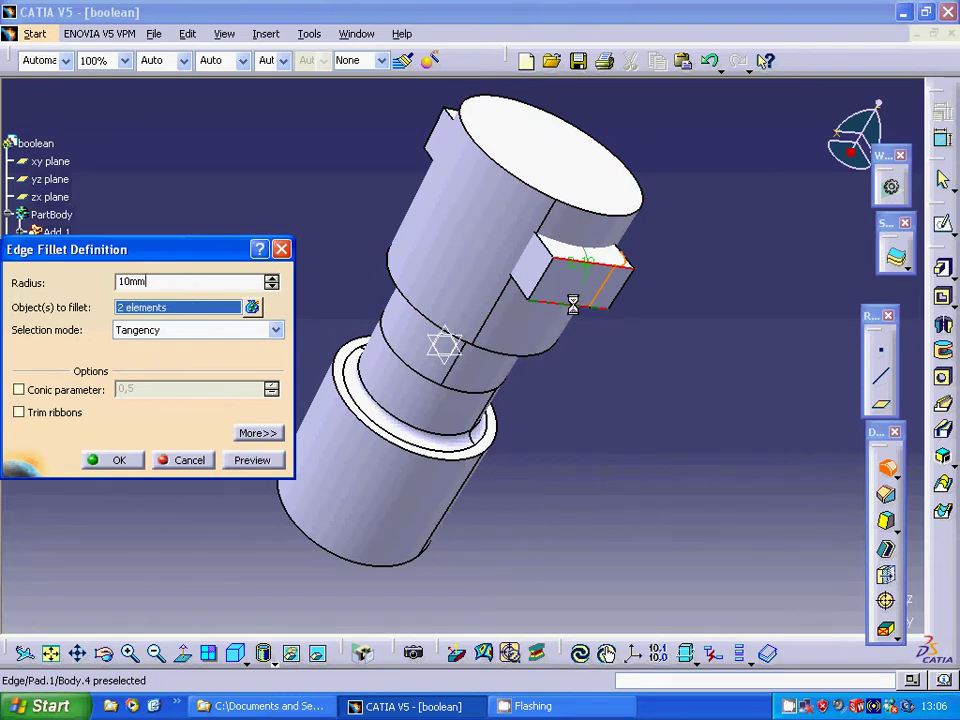
pyautogui.click(256, 462)
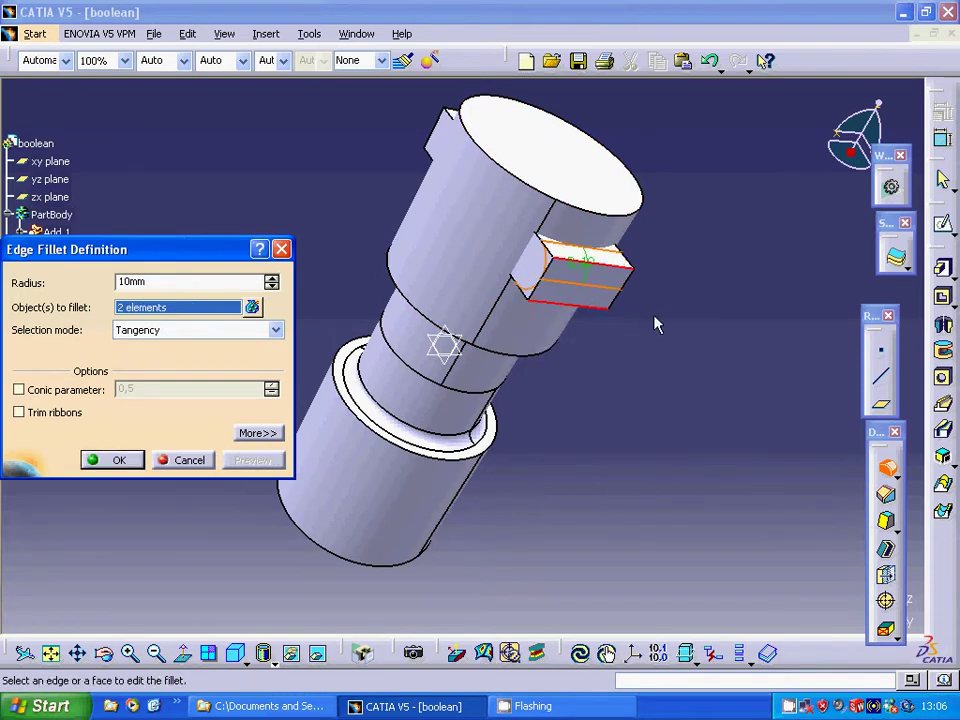
# Clear the fillet selection, try the end face's upper edge and one adjoining short edge with a 10 mm radius, and abandon the fillet
pyautogui.moveTo(658, 368)
pyautogui.mouseDown(button='middle')
pyautogui.moveTo(500, 374)
pyautogui.moveTo(544, 251)
pyautogui.mouseUp(button='middle')
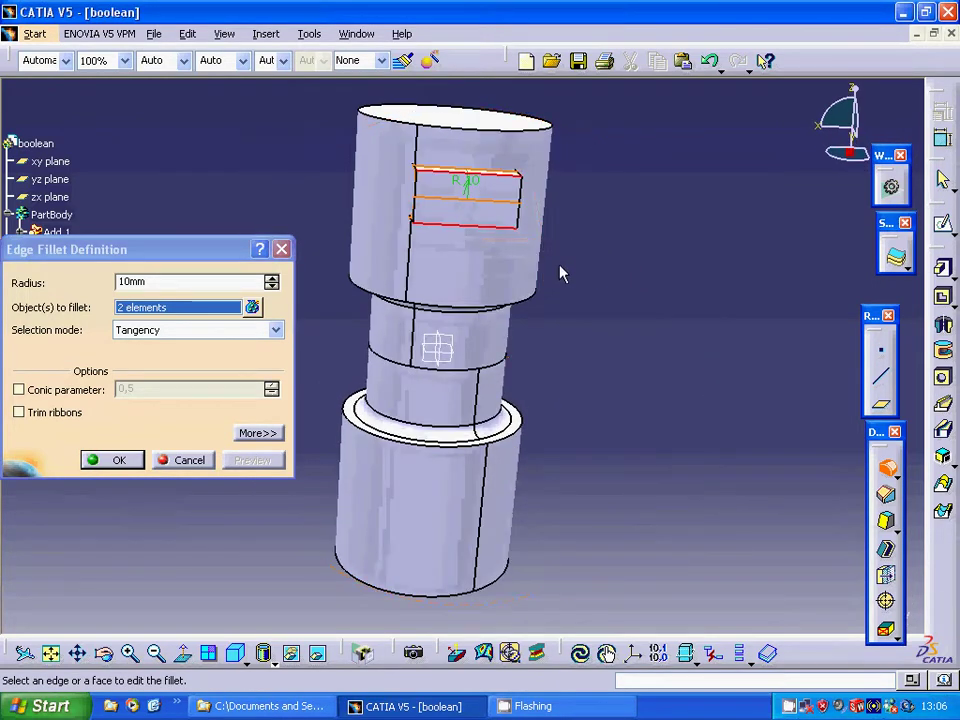
pyautogui.rightClick(219, 311)
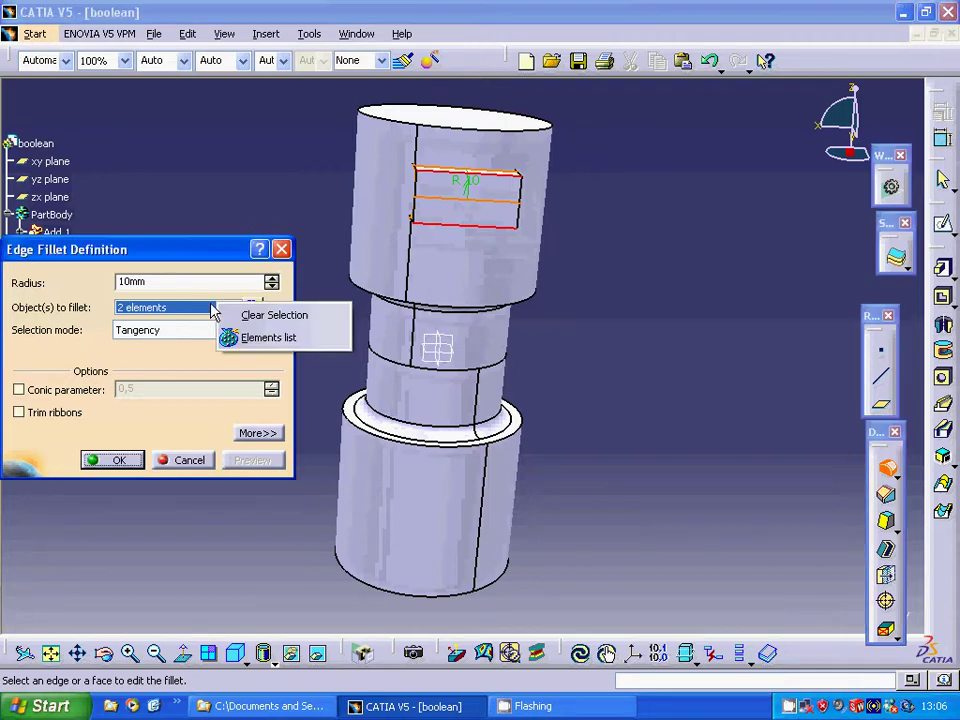
pyautogui.click(272, 315)
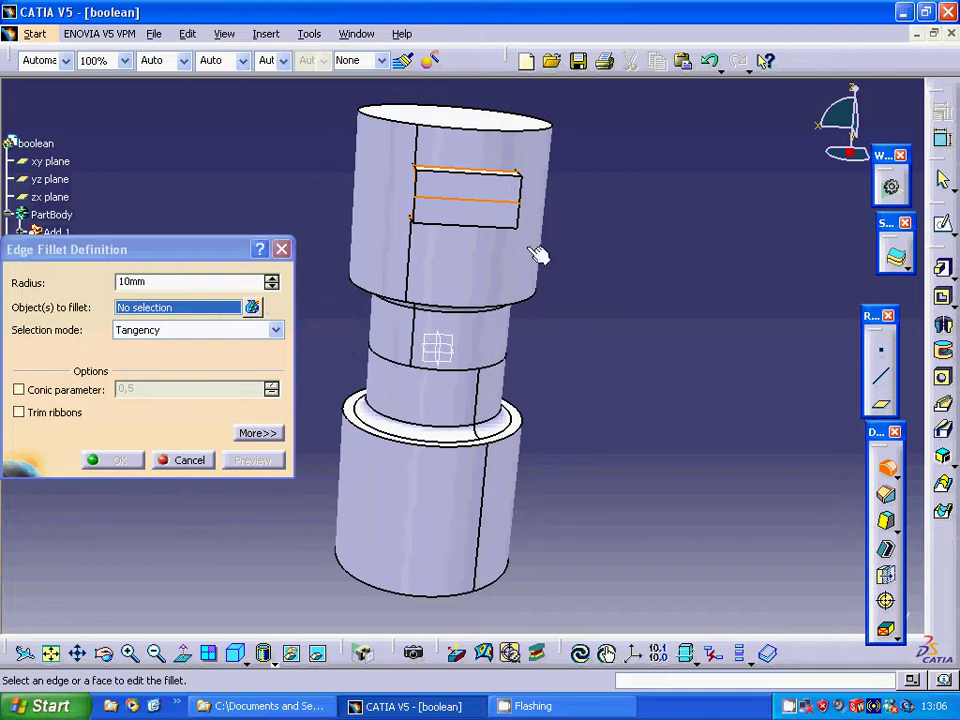
pyautogui.click(513, 180)
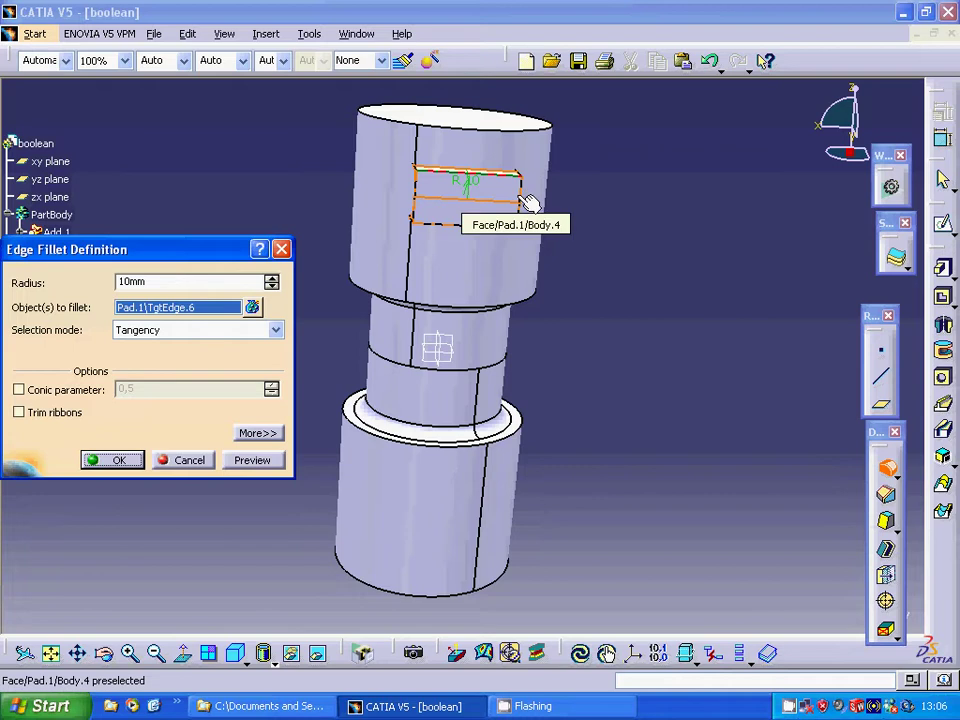
pyautogui.click(522, 198)
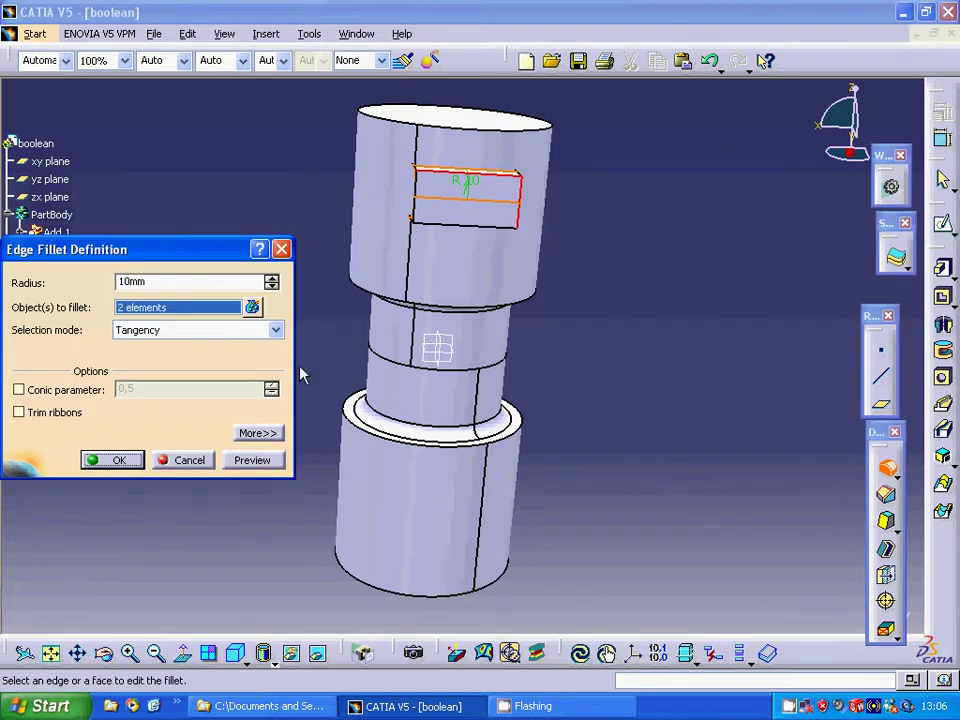
pyautogui.click(252, 461)
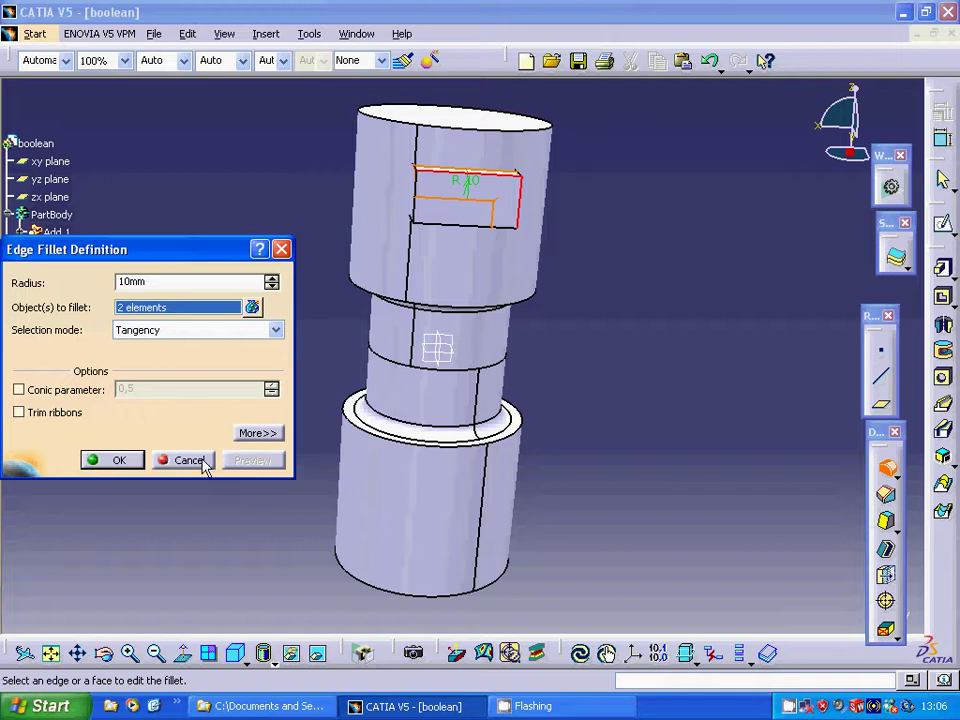
pyautogui.click(205, 462)
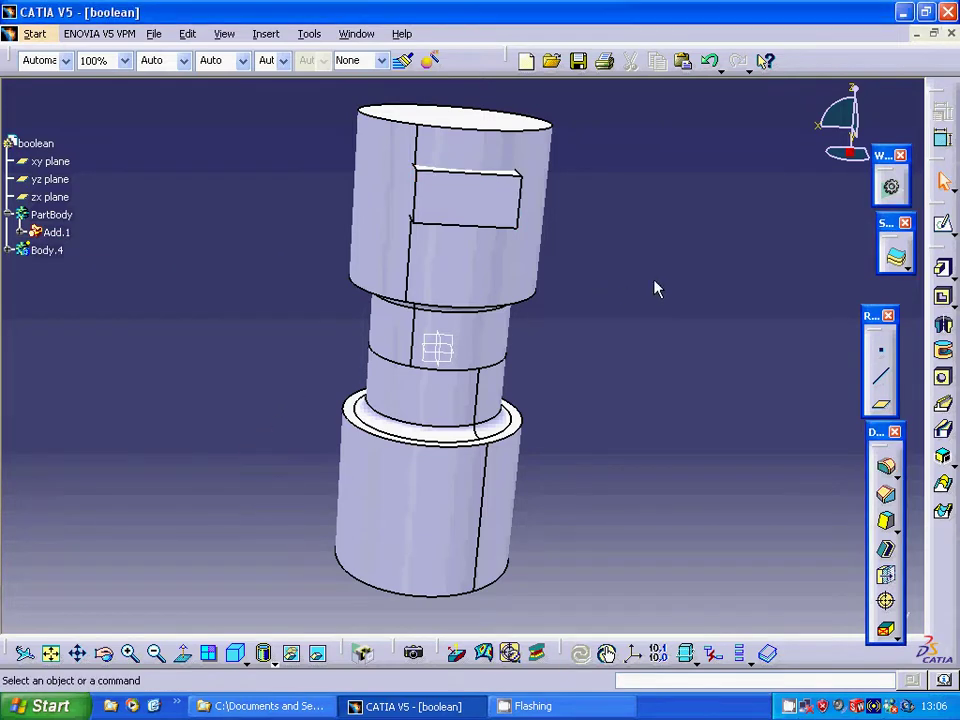
# Start a new edge fillet on two parallel long edges along one side of the block and set the radius to 10 mm
pyautogui.moveTo(605, 261); pyautogui.dragTo(512, 251, button='middle')
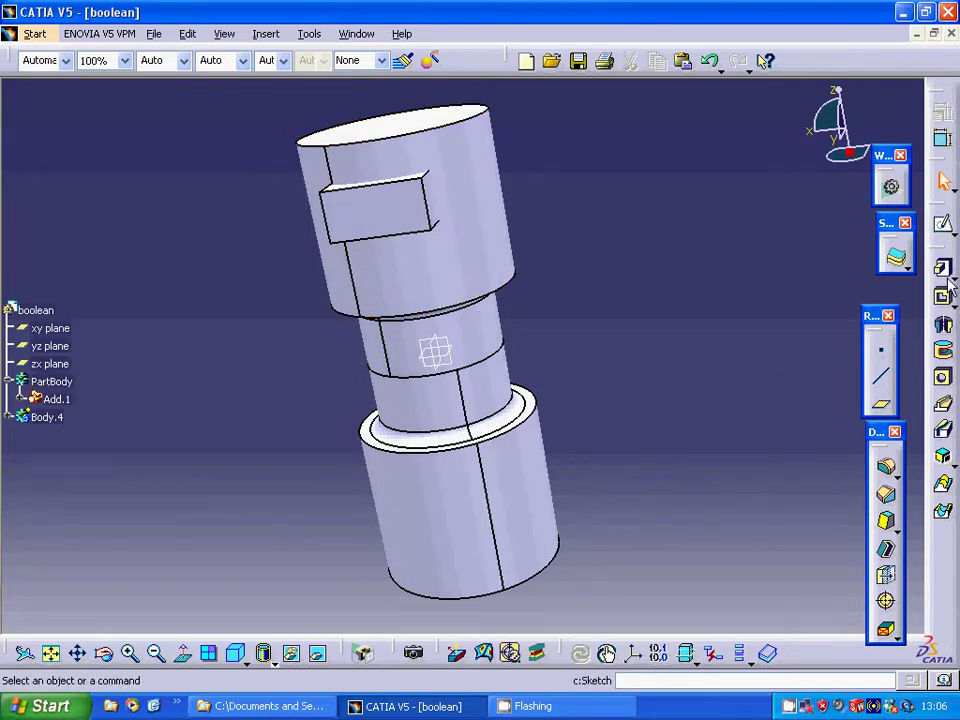
pyautogui.click(886, 470)
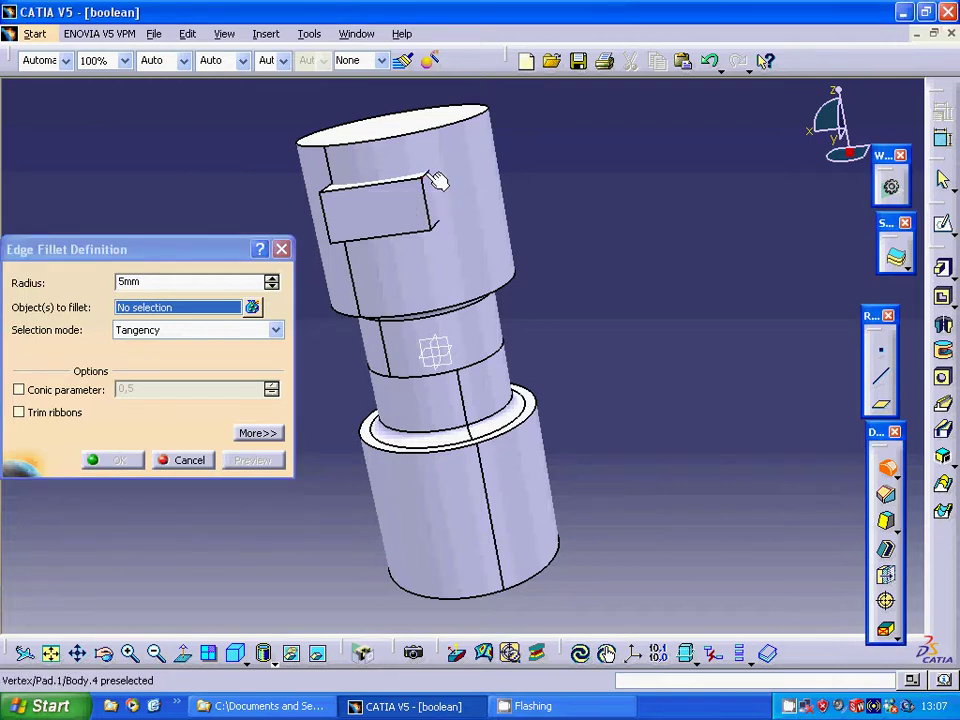
pyautogui.moveTo(604, 213); pyautogui.dragTo(460, 300, button='middle')
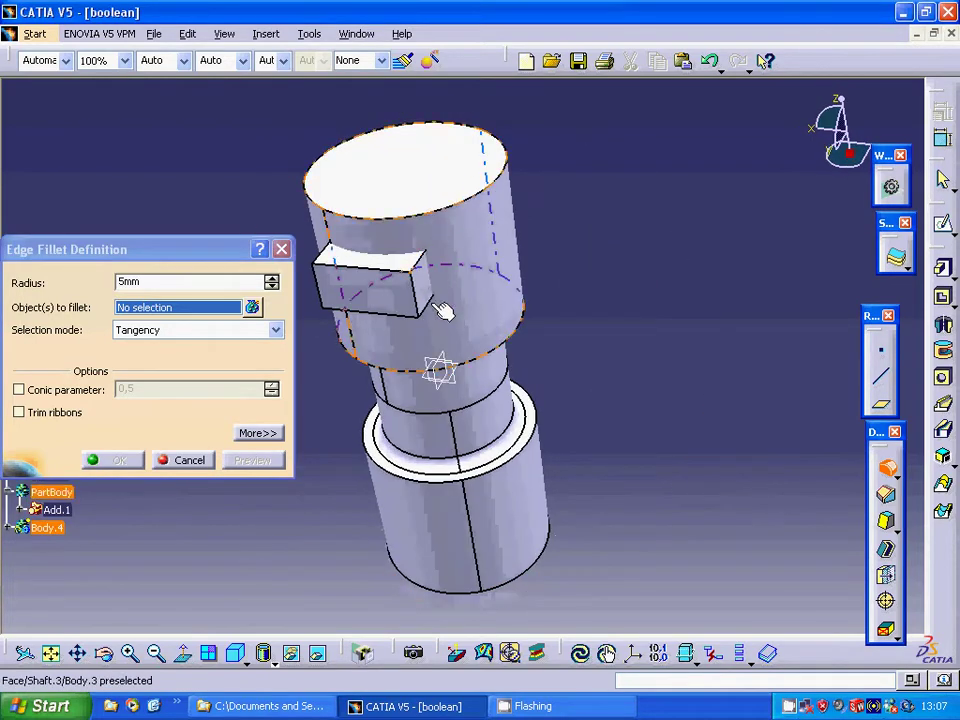
pyautogui.click(426, 268)
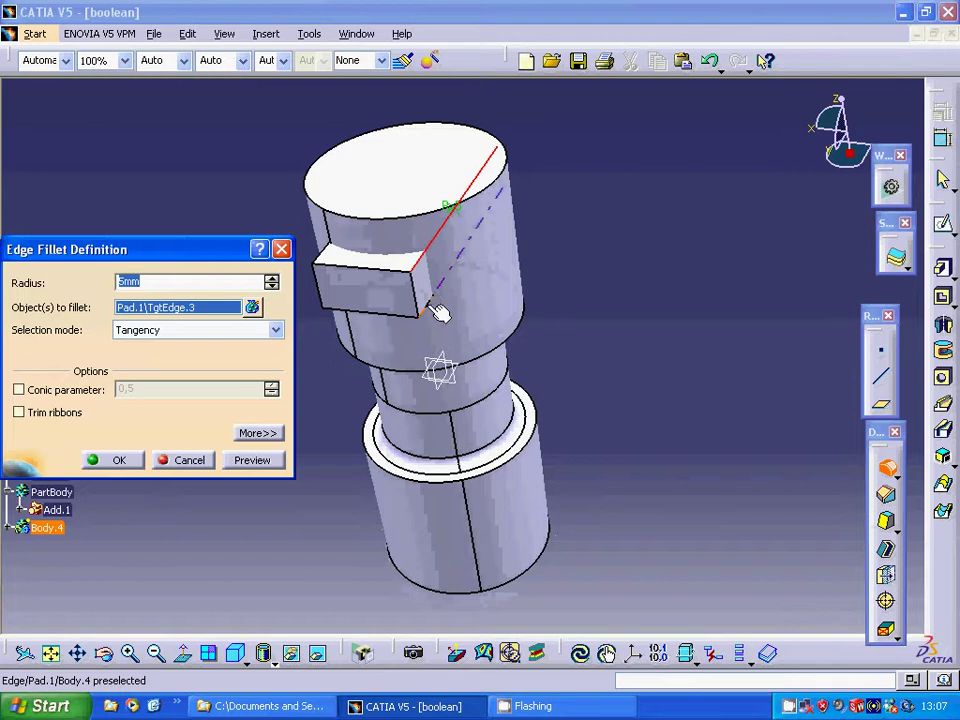
pyautogui.click(437, 305)
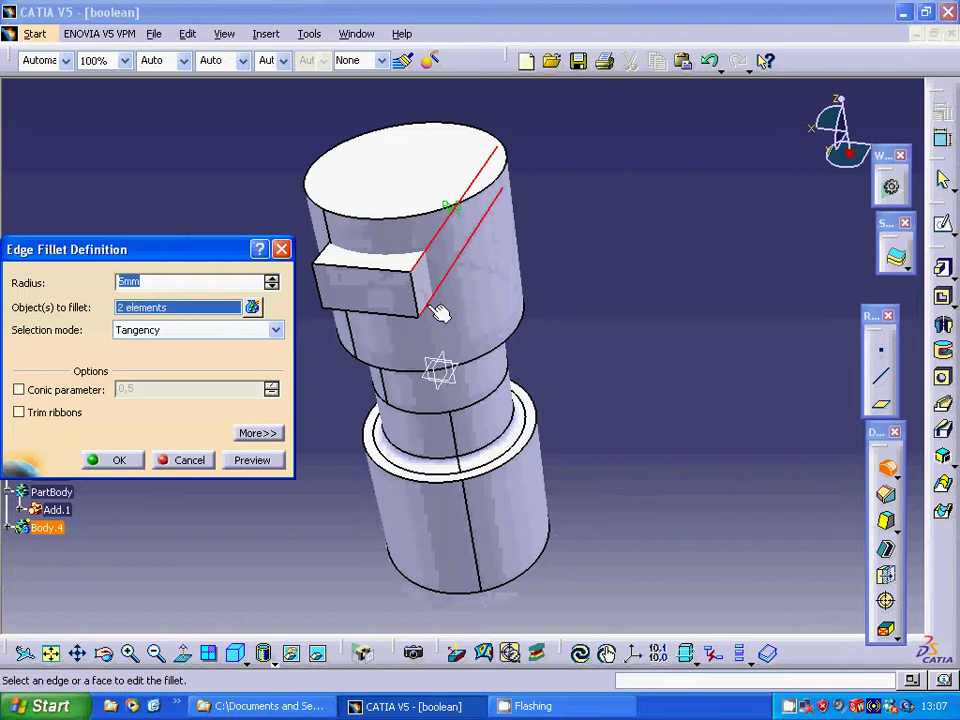
pyautogui.click(257, 459)
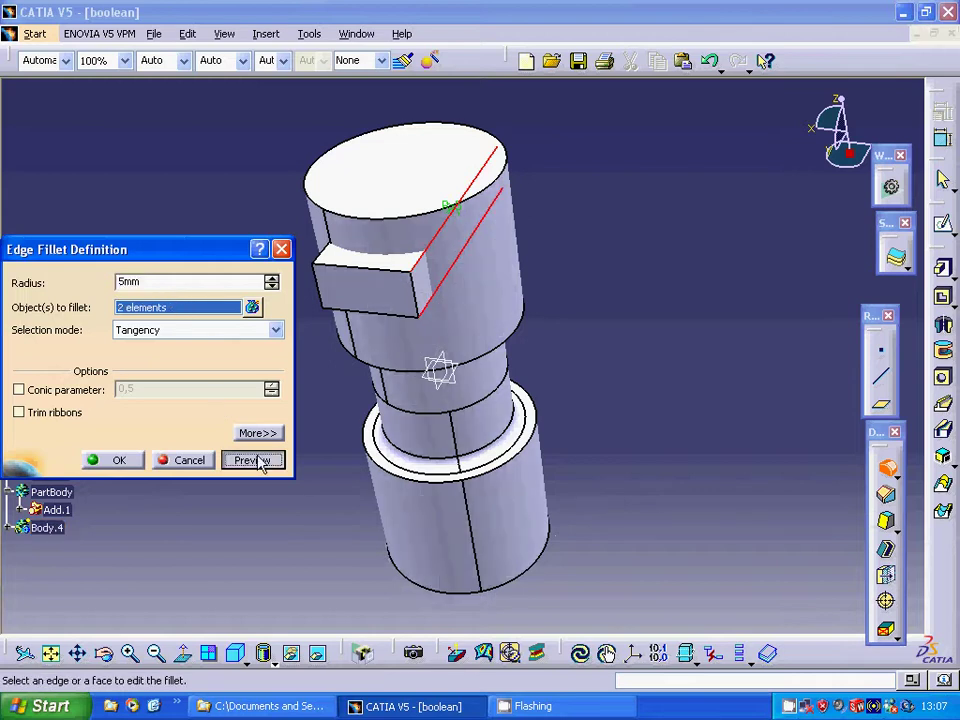
pyautogui.doubleClick(156, 281)
pyautogui.write('10')
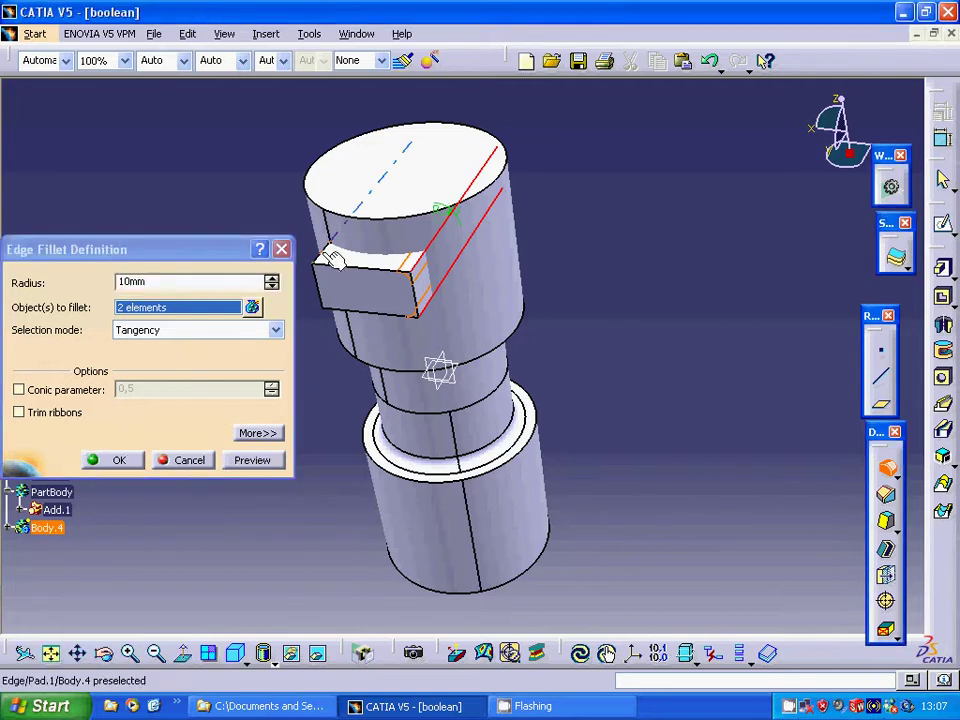
# Add a third long edge and three short end-face edges of the block to the fillet, preview it, and create it
pyautogui.click(315, 283)
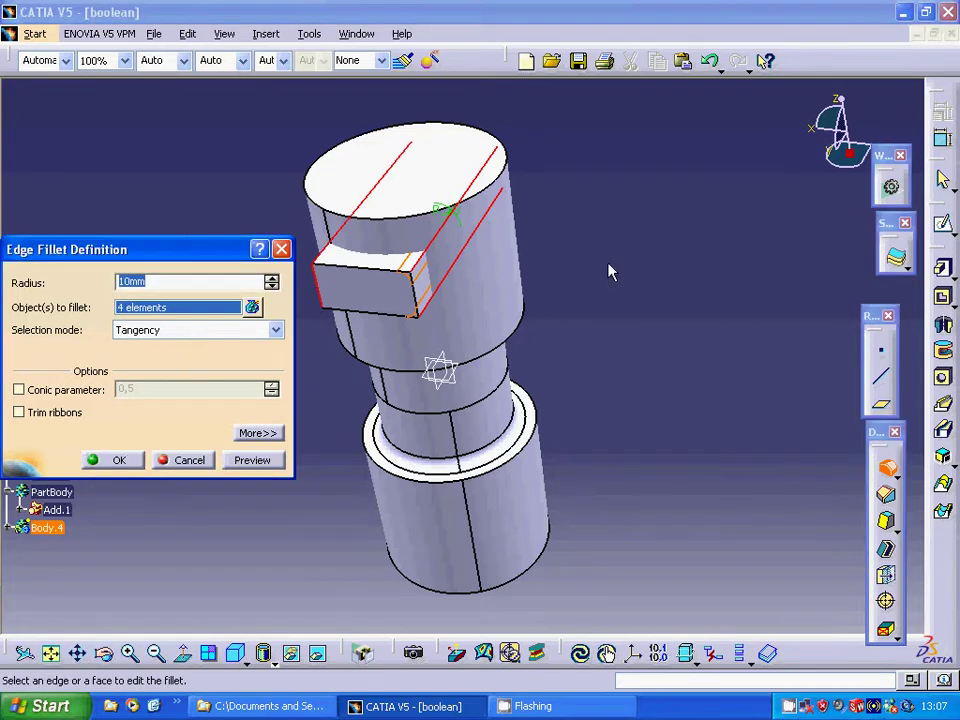
pyautogui.moveTo(705, 279); pyautogui.dragTo(463, 336, button='middle')
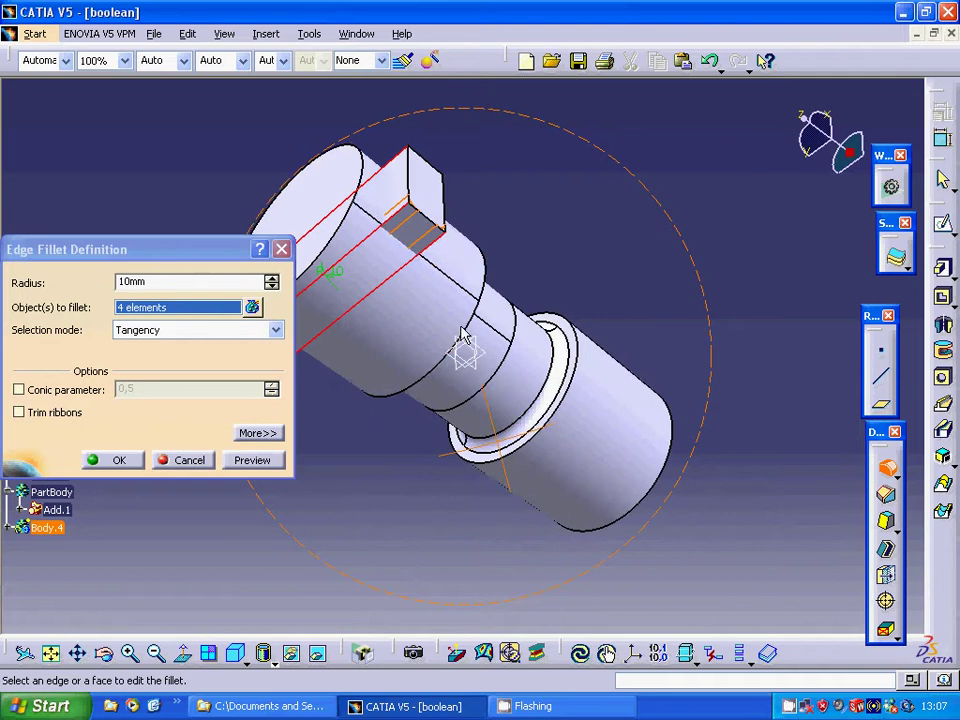
pyautogui.click(447, 232)
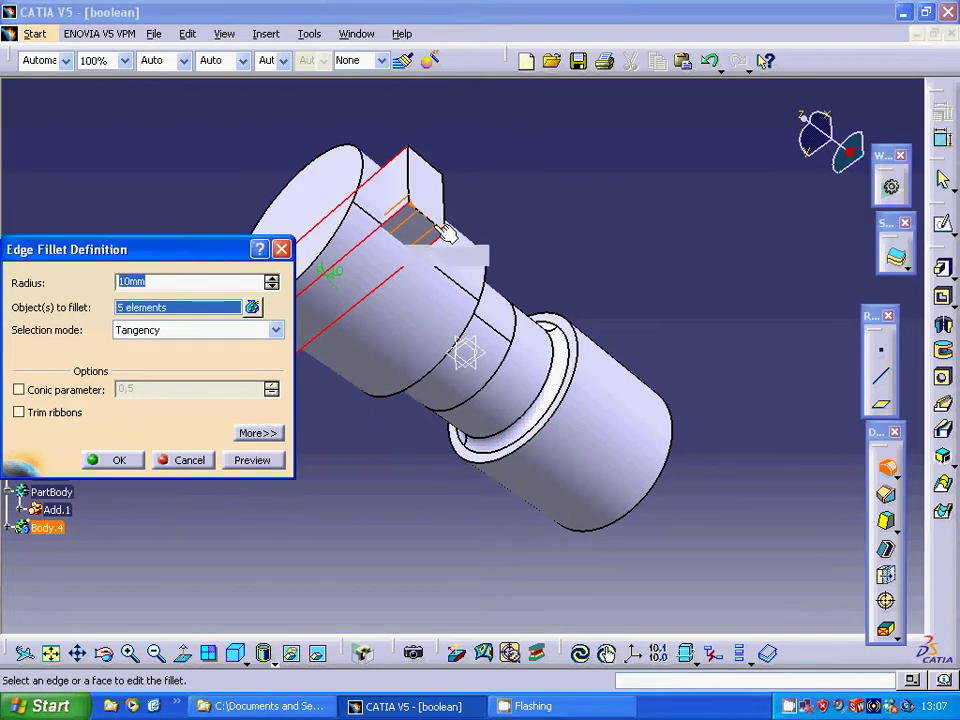
pyautogui.click(440, 172)
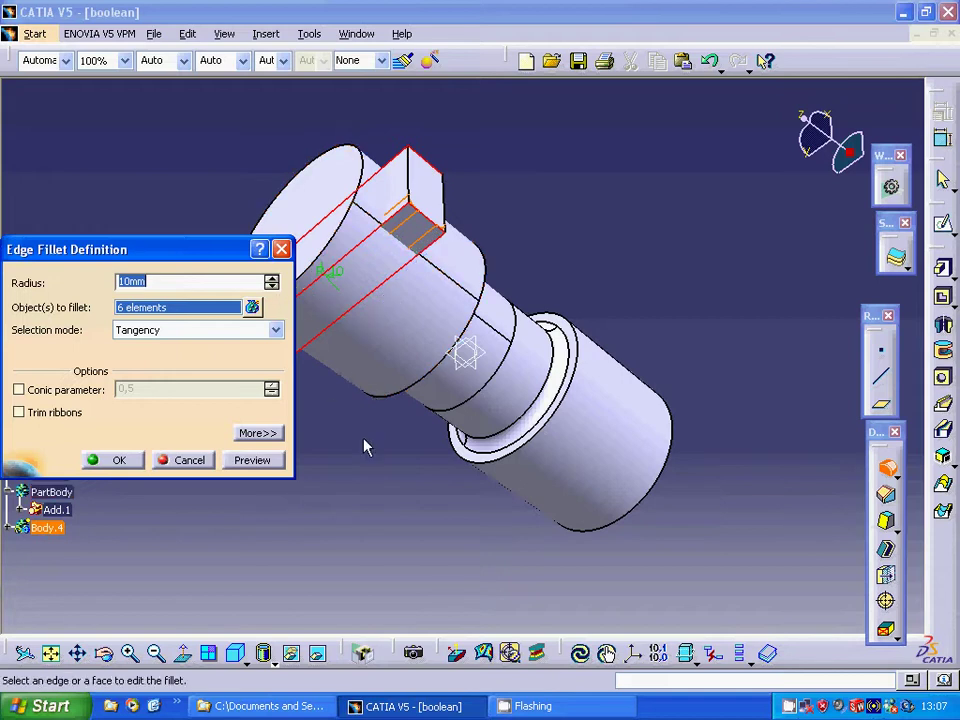
pyautogui.click(241, 466)
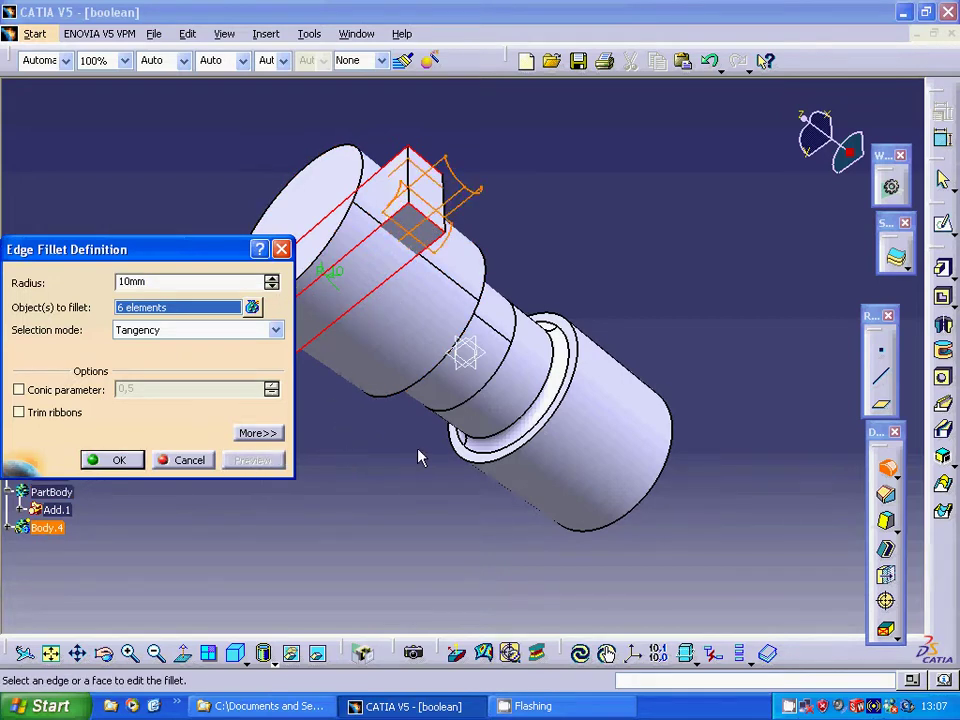
pyautogui.click(124, 459)
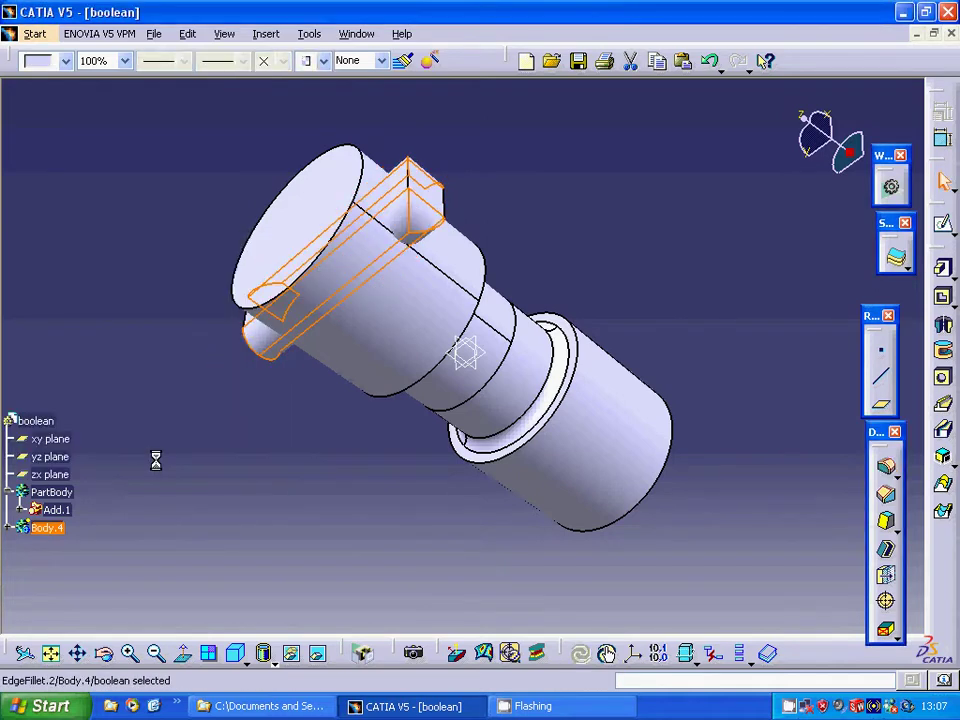
# Reopen the definition of the edge fillet under Body.4 and clear its selected edges
pyautogui.moveTo(326, 420); pyautogui.dragTo(282, 423, button='middle')
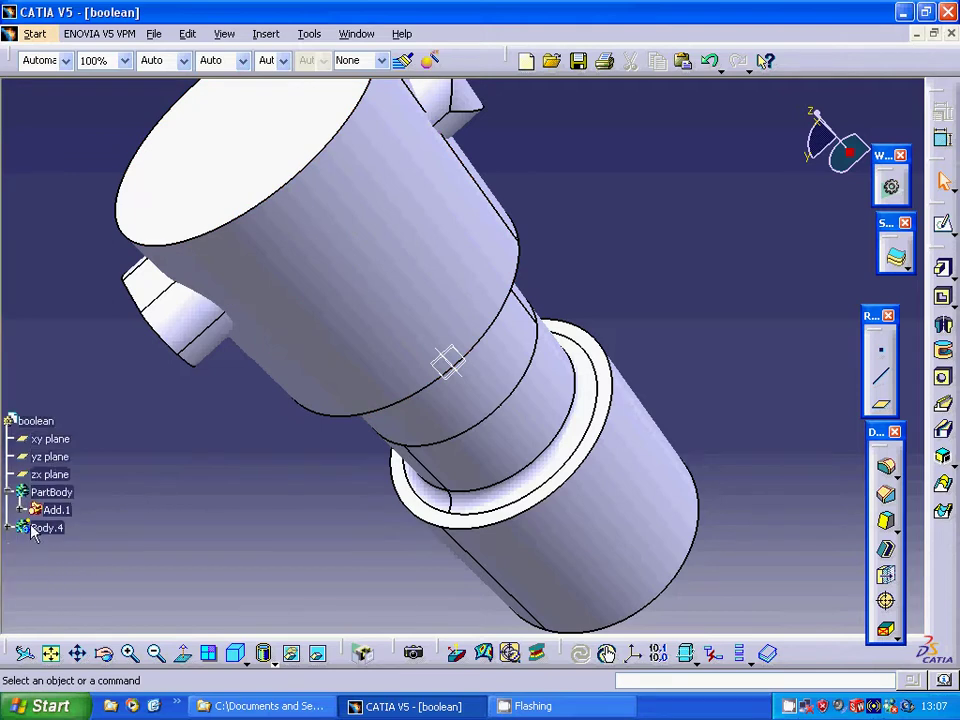
pyautogui.click(9, 527)
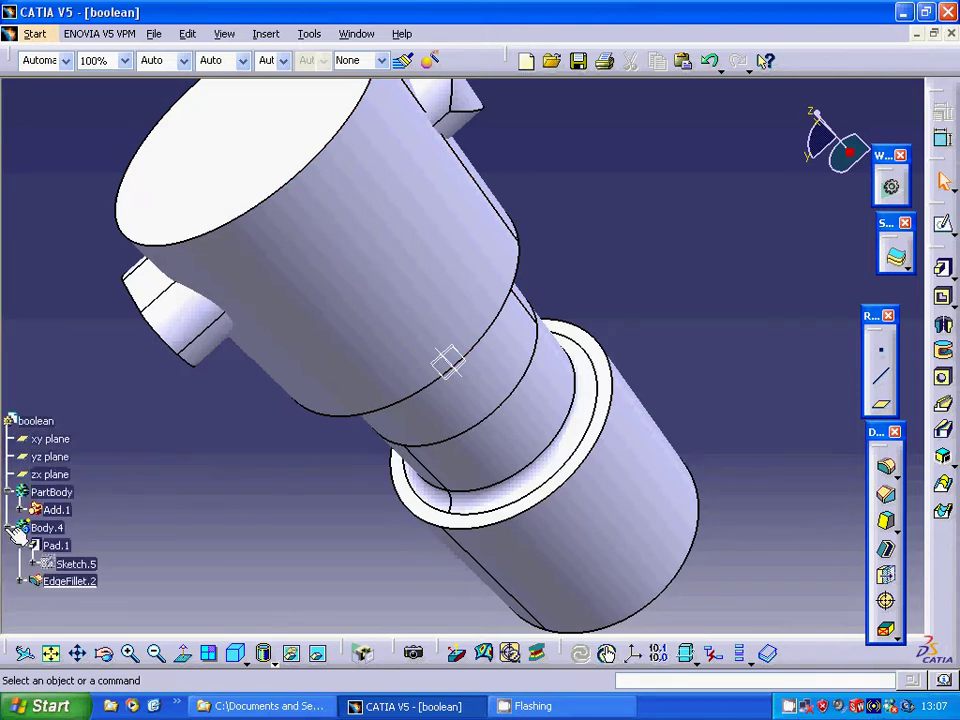
pyautogui.rightClick(71, 584)
pyautogui.moveTo(200, 567)
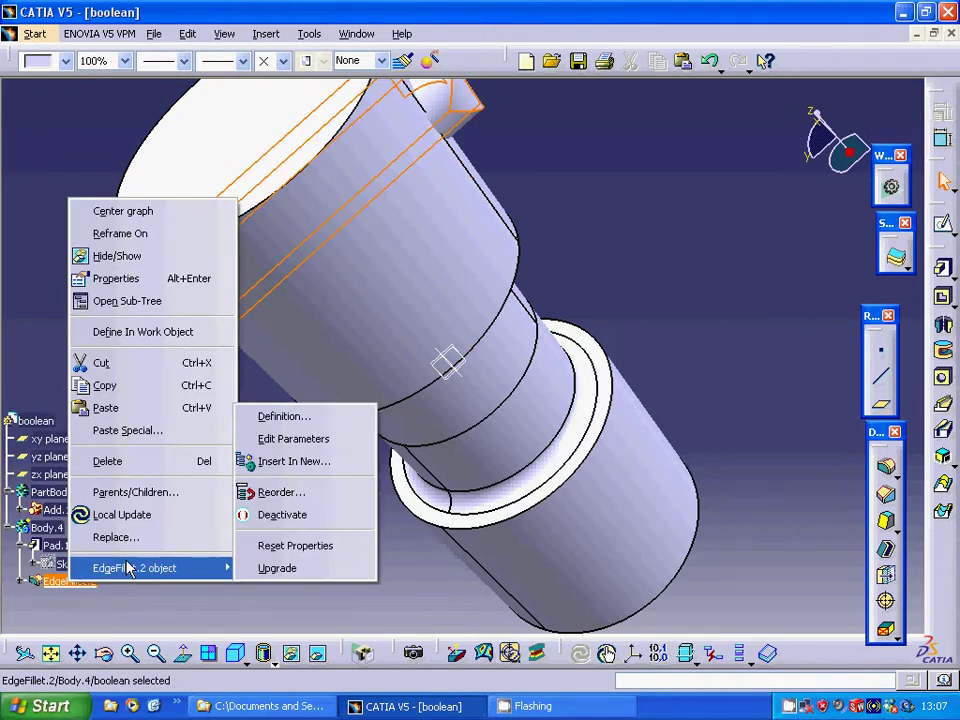
pyautogui.click(278, 434)
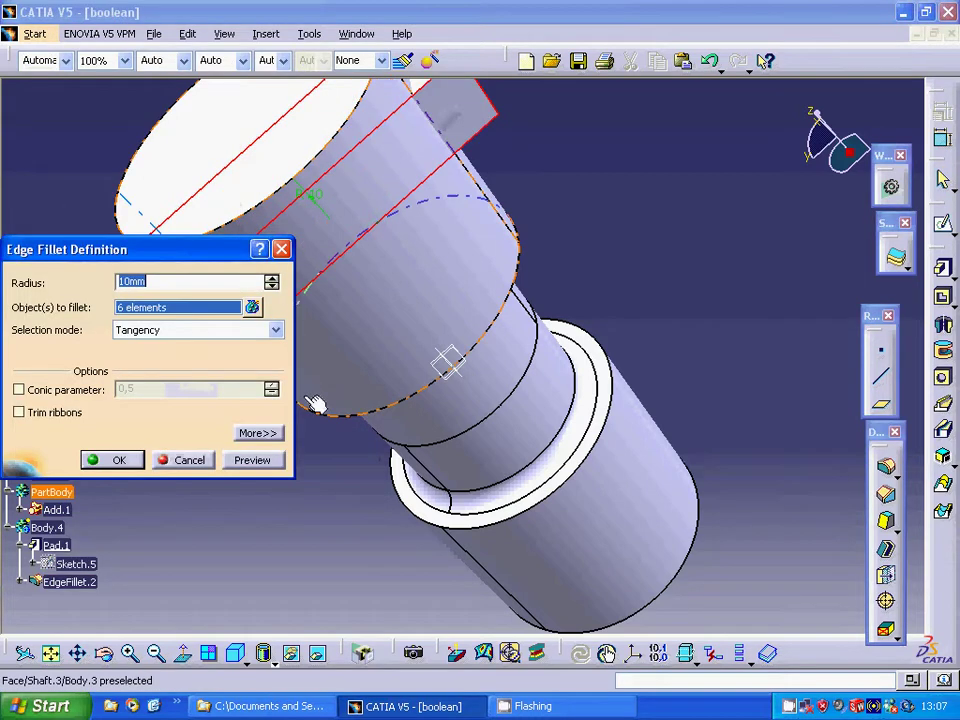
pyautogui.rightClick(186, 309)
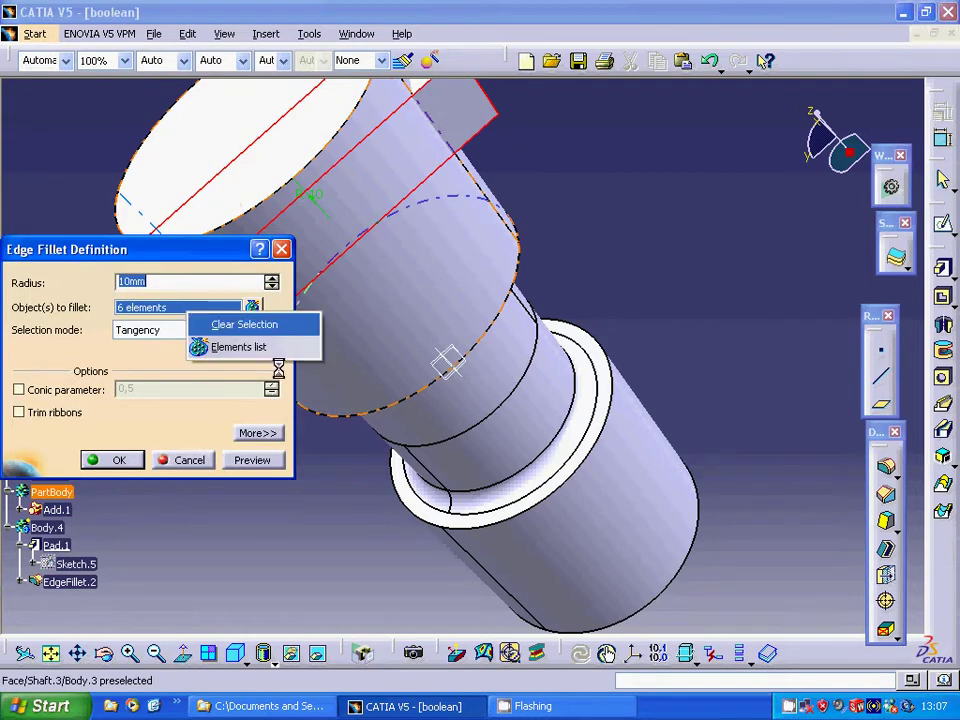
pyautogui.click(265, 327)
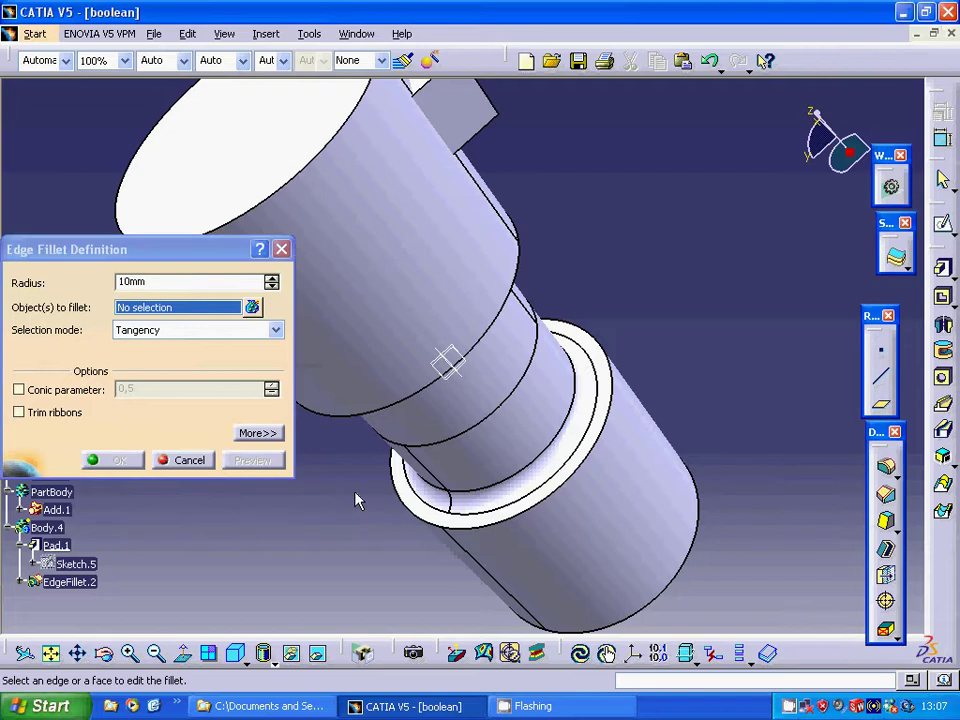
# Select two parallel long edges of the Body.4 block for the 10 mm fillet, removing the mistakenly picked side face from the fillet objects
pyautogui.moveTo(345, 497); pyautogui.dragTo(345, 503, button='middle')
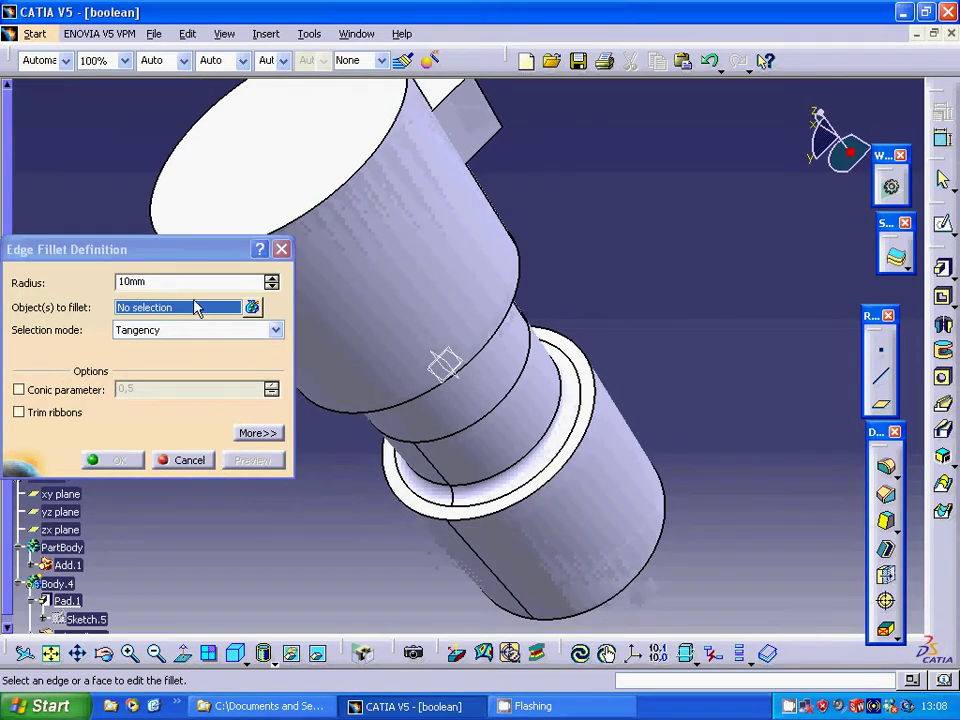
pyautogui.moveTo(163, 258); pyautogui.dragTo(194, 446)
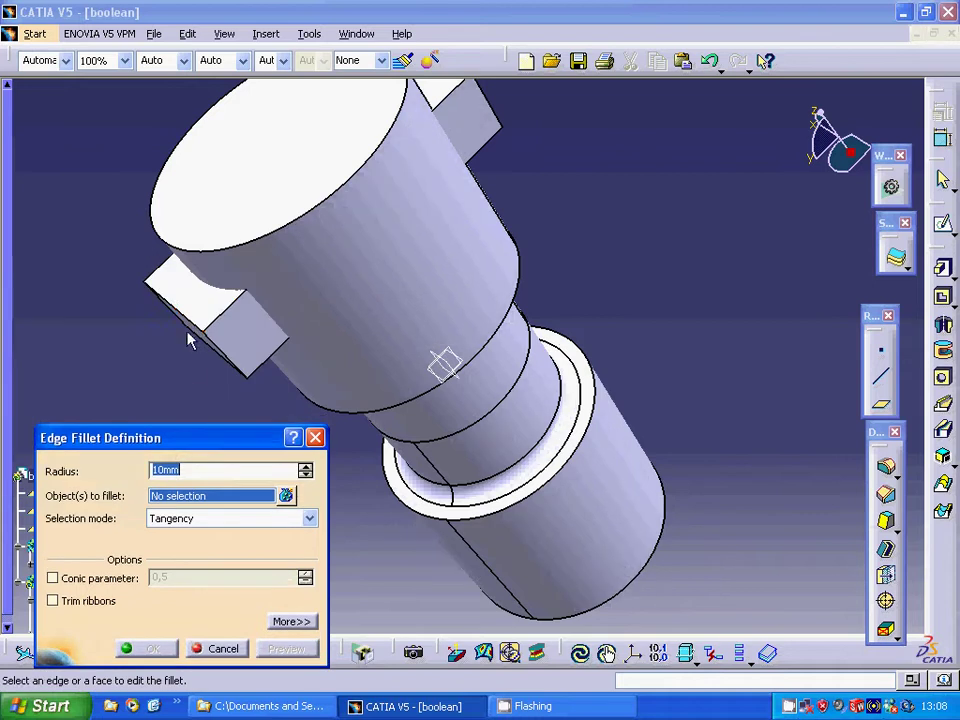
pyautogui.click(222, 325)
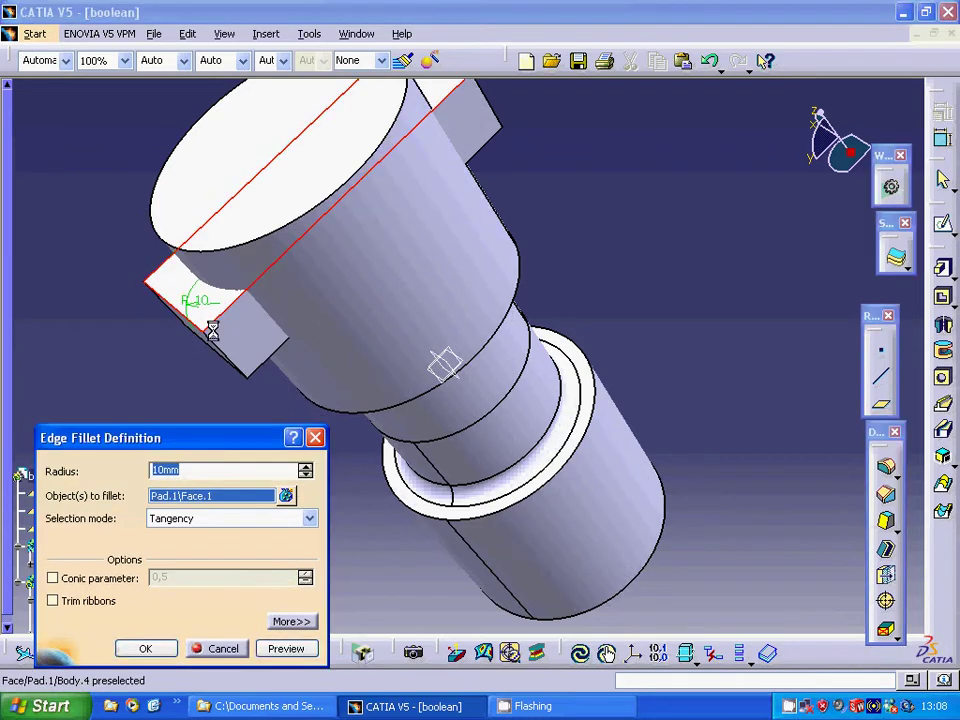
pyautogui.click(245, 372)
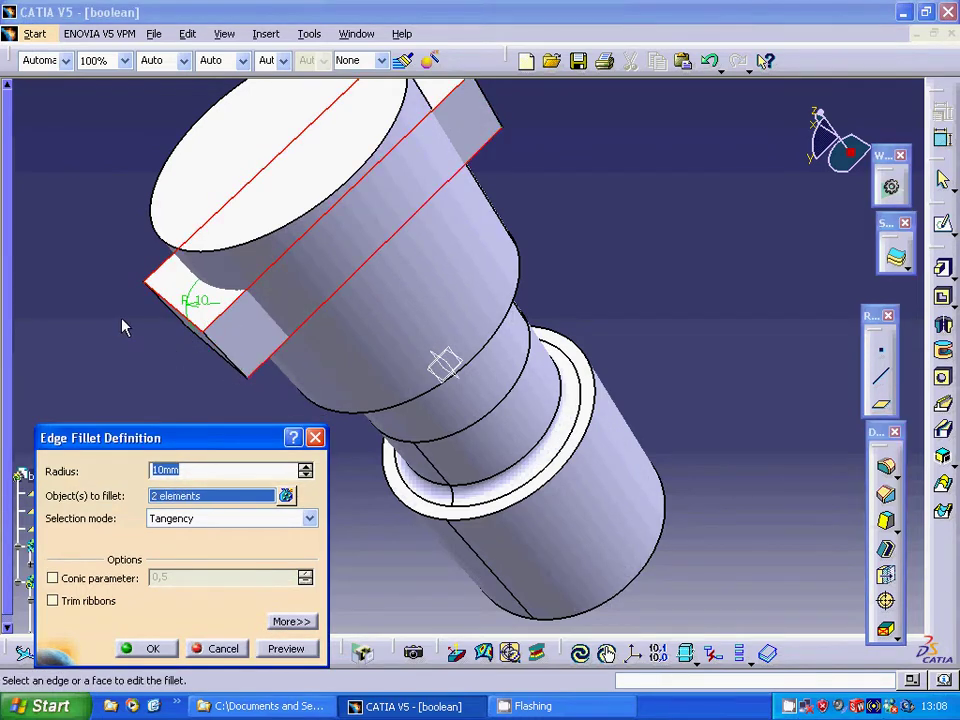
pyautogui.click(286, 495)
pyautogui.click(803, 511)
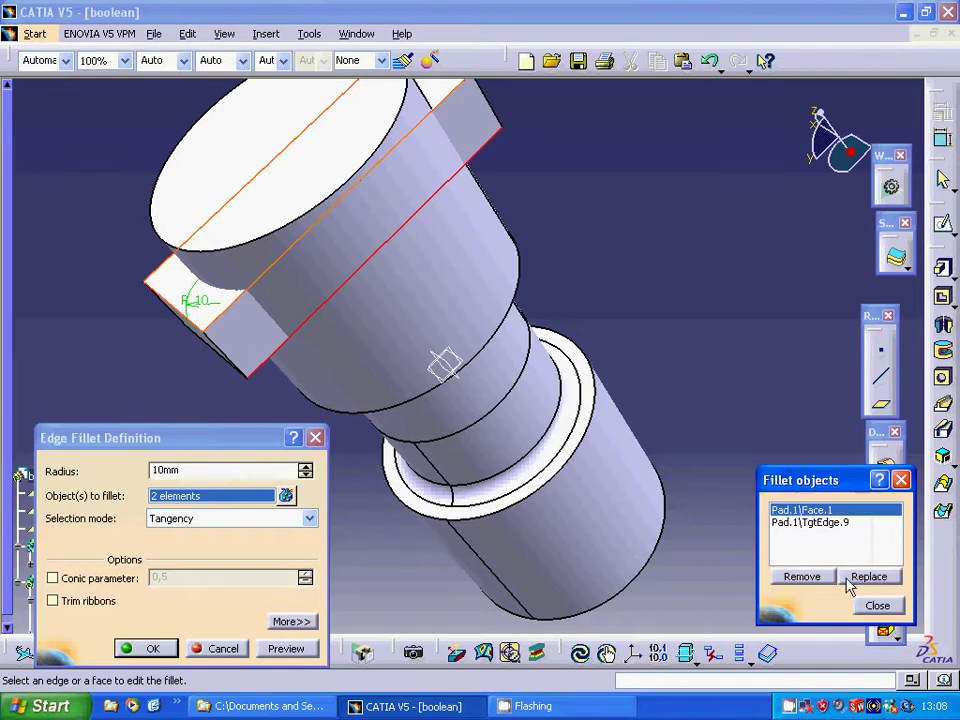
pyautogui.click(800, 577)
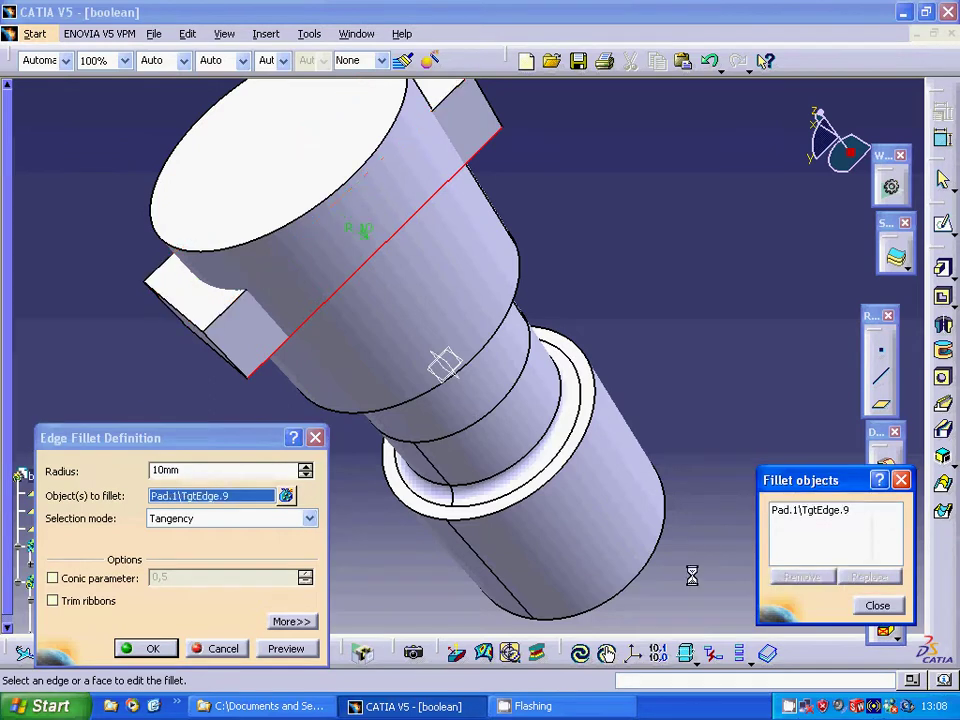
pyautogui.click(222, 320)
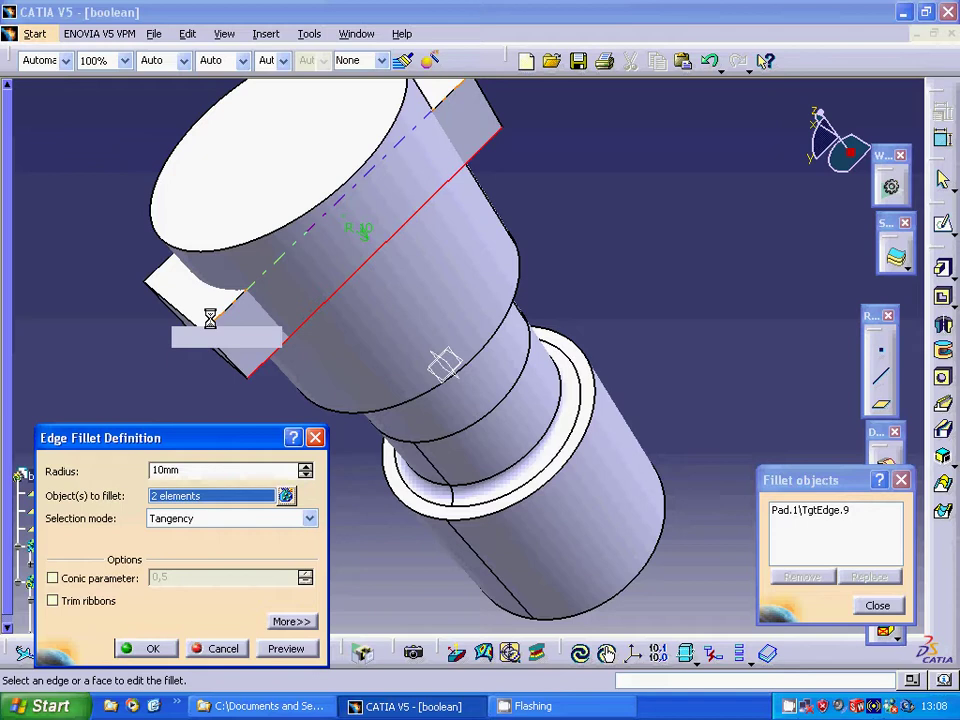
# Add a third long edge on the block's opposite side to the fillet and remove the picked Face.2 from the fillet objects
pyautogui.moveTo(110, 344); pyautogui.dragTo(531, 338, button='middle')
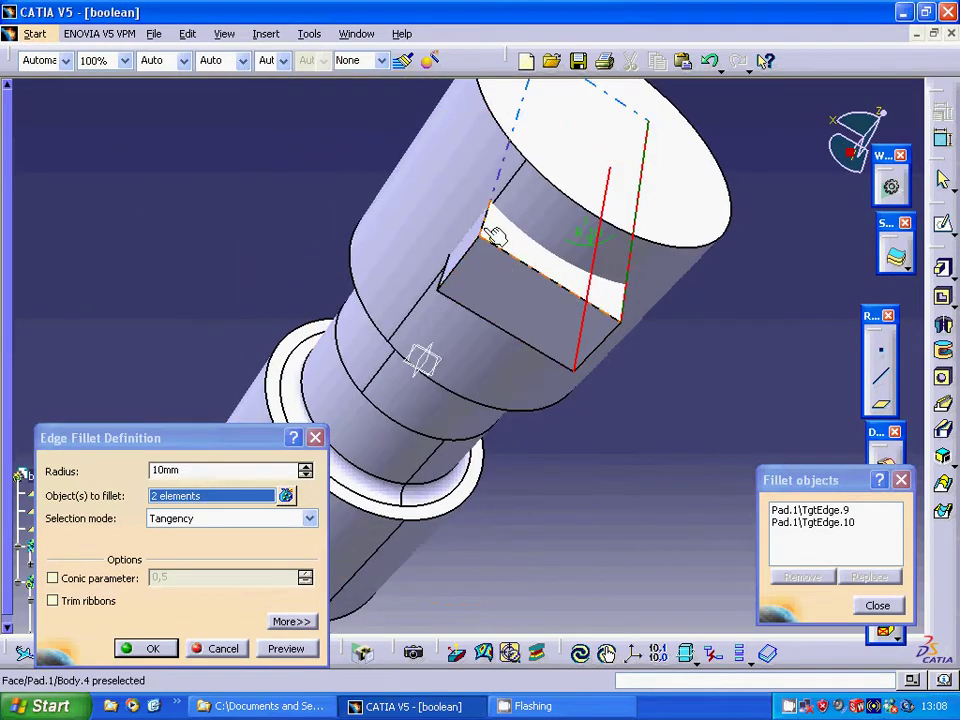
pyautogui.click(457, 250)
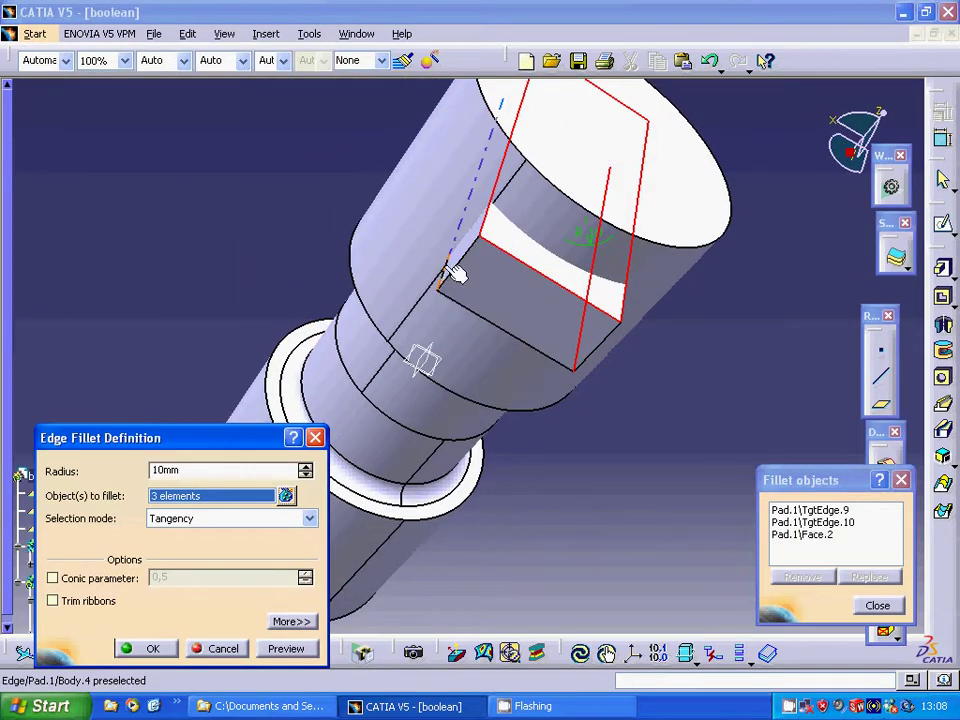
pyautogui.click(455, 272)
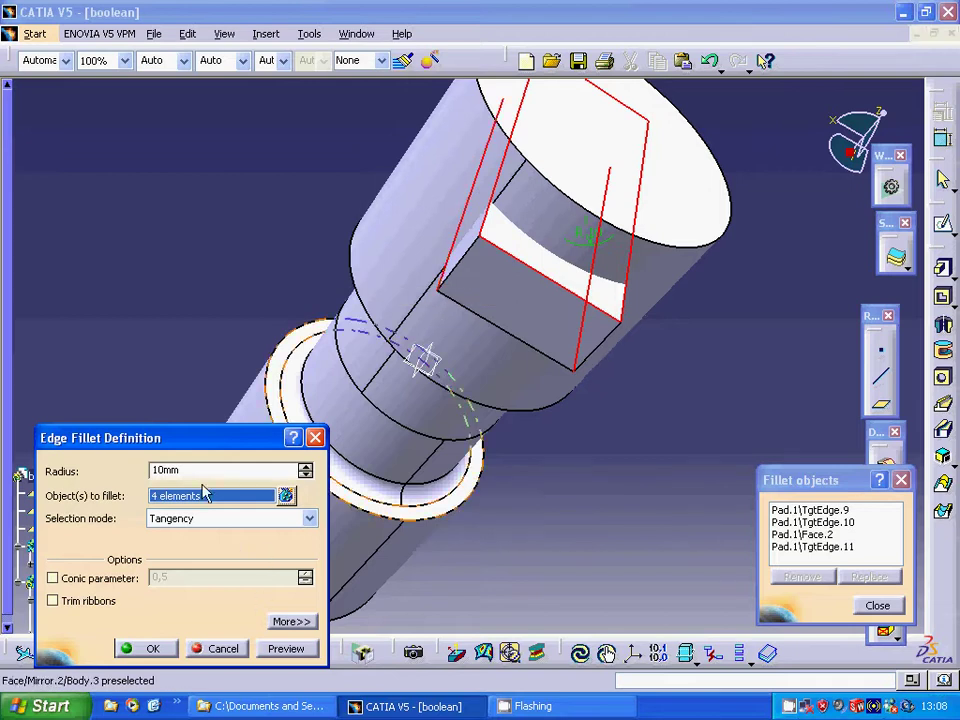
pyautogui.click(268, 650)
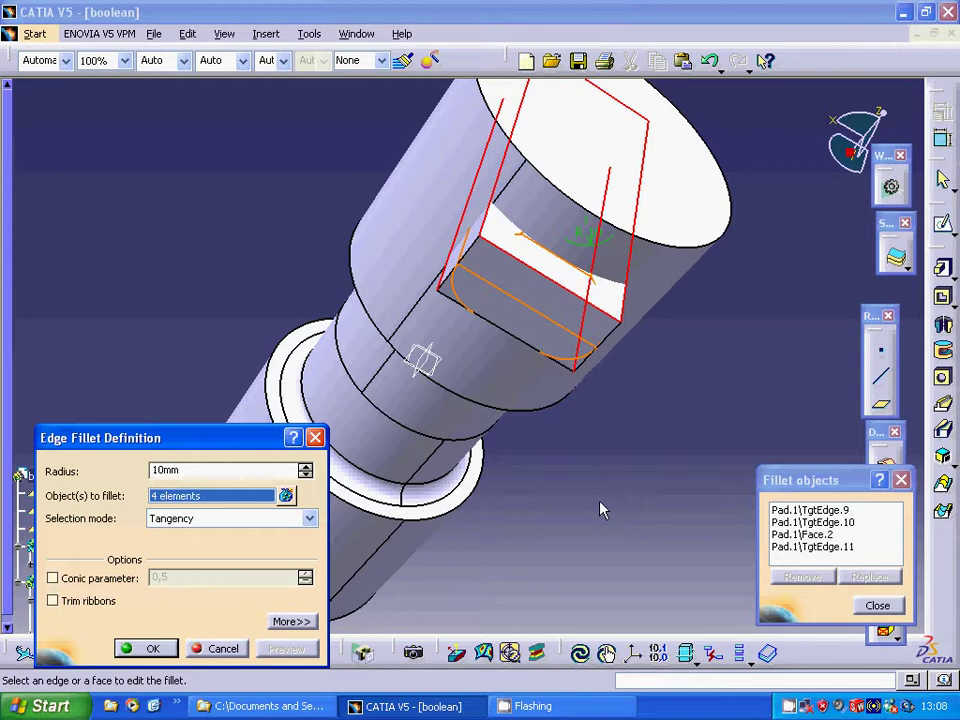
pyautogui.click(802, 537)
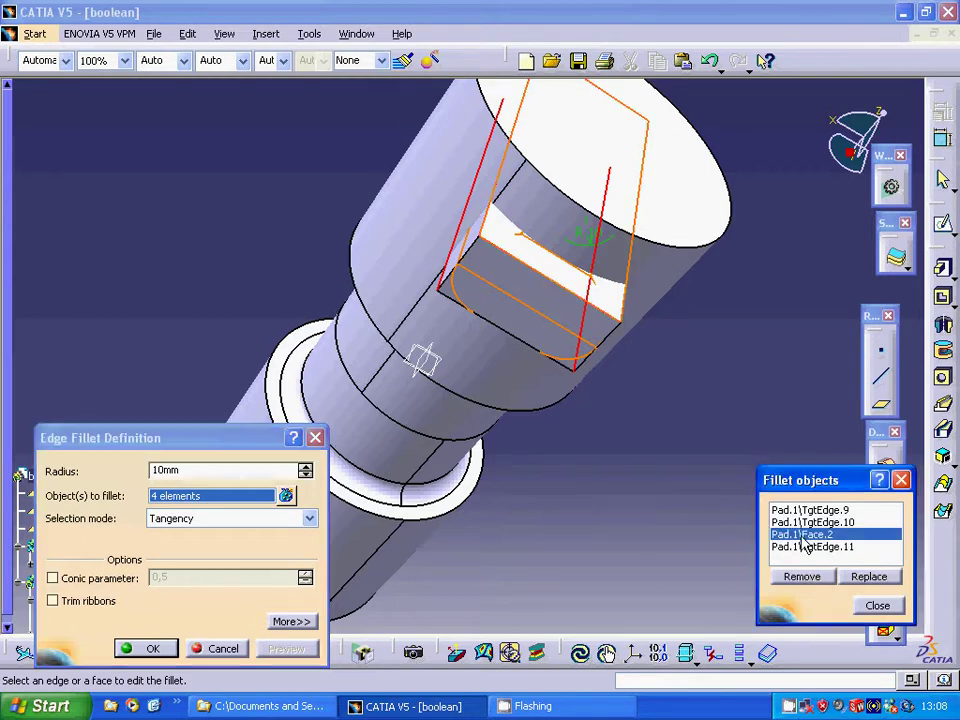
pyautogui.click(797, 575)
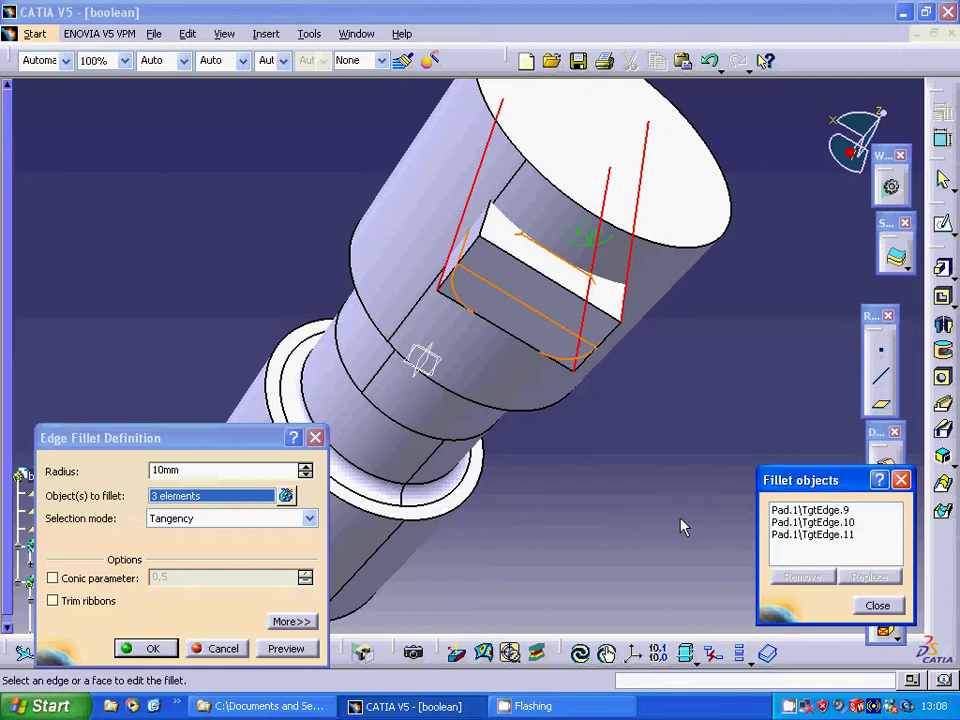
# Add the block's fourth long edge to the 10 mm fillet, preview it, and apply the edited fillet
pyautogui.click(482, 222)
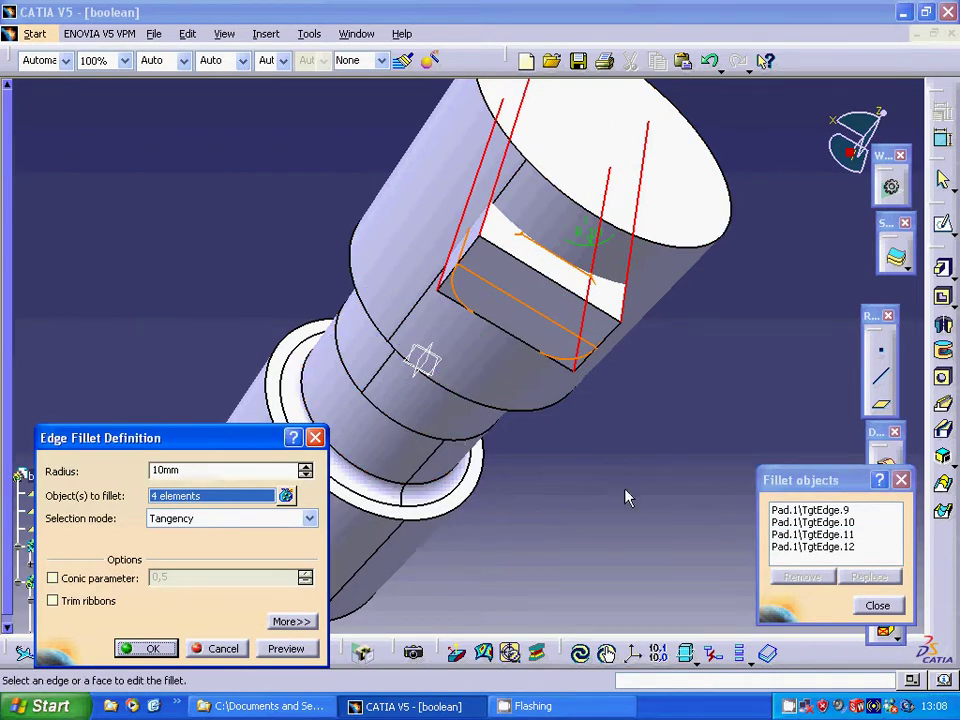
pyautogui.click(288, 648)
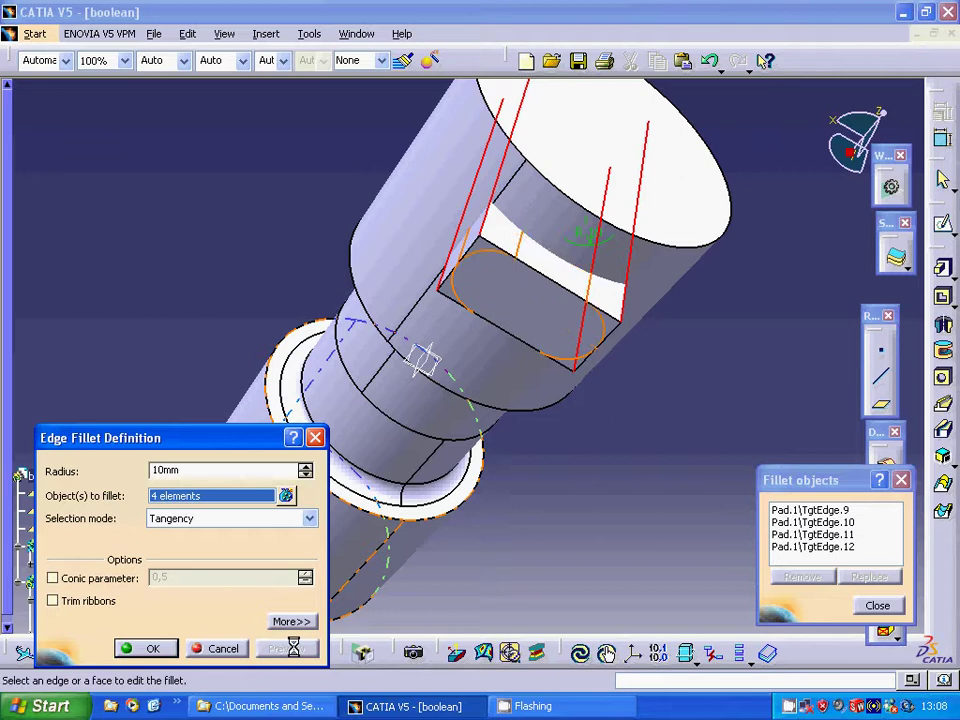
pyautogui.click(177, 648)
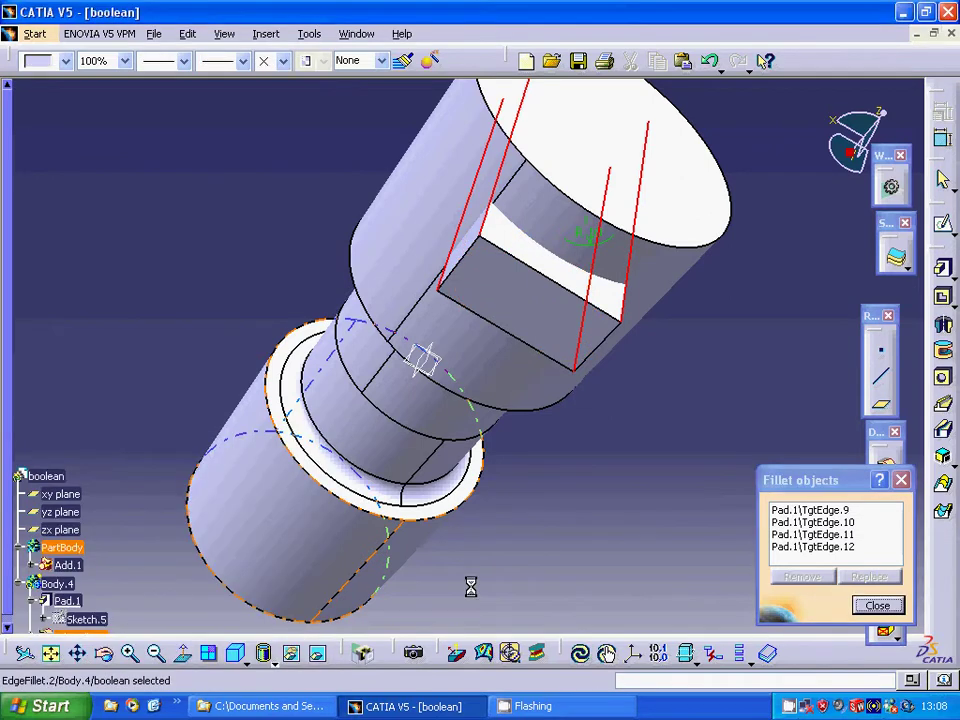
pyautogui.click(708, 381)
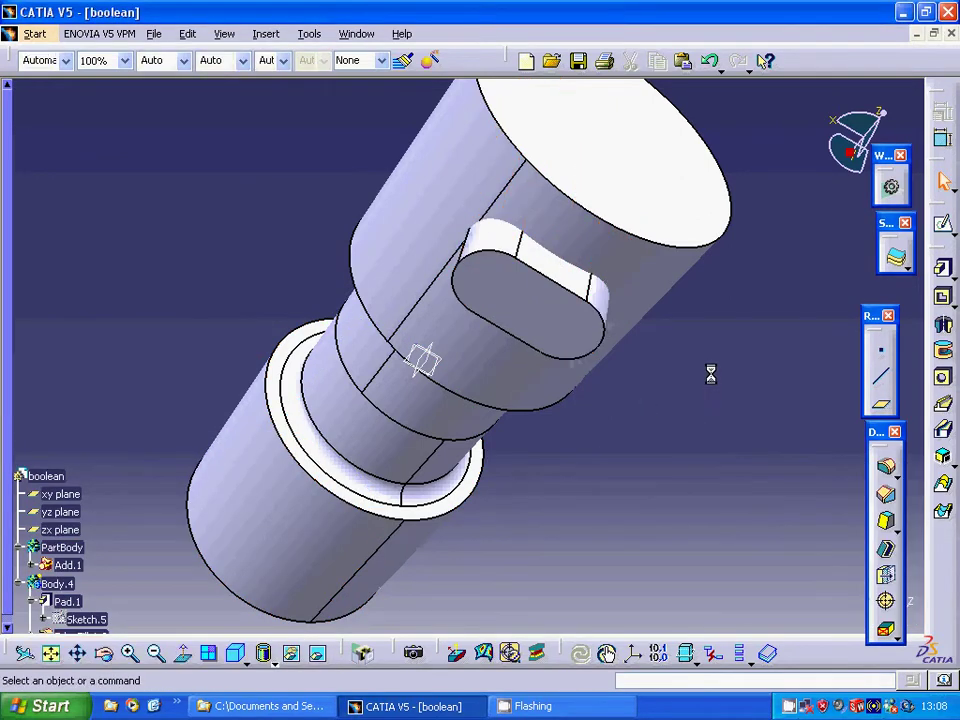
pyautogui.moveTo(711, 375); pyautogui.dragTo(183, 448, button='middle')
pyautogui.scroll(-5, 133, 420)
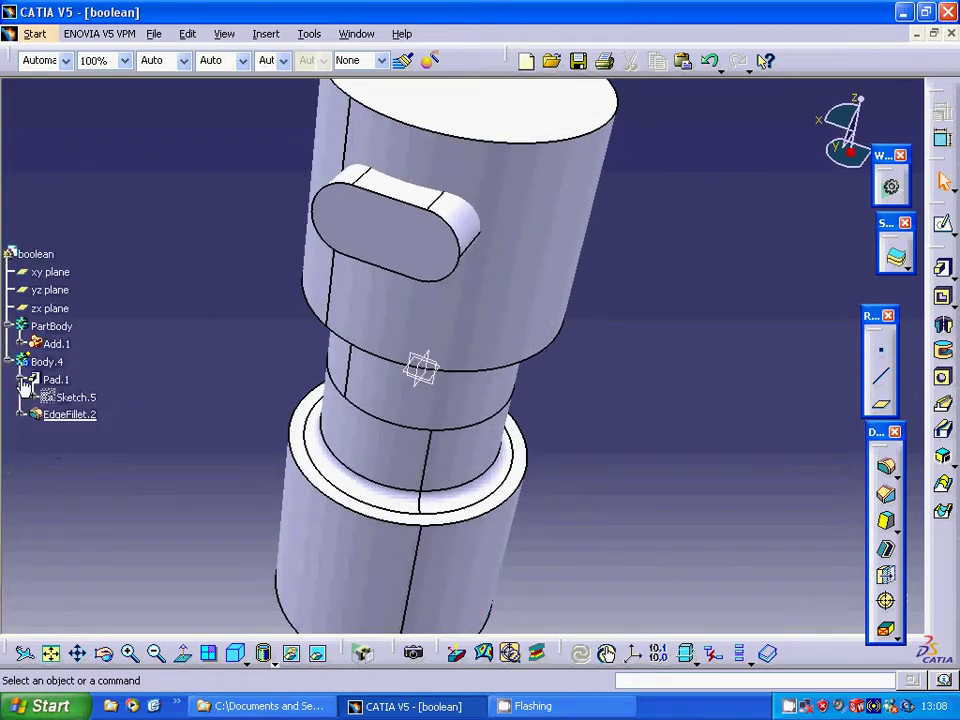
pyautogui.click(23, 381)
pyautogui.click(10, 364)
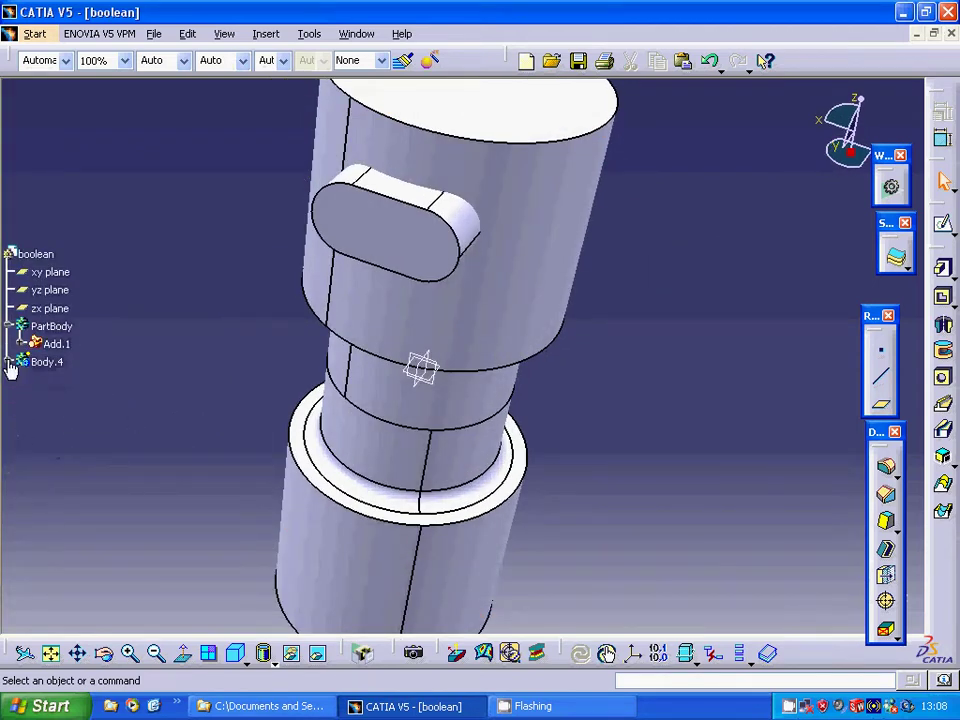
pyautogui.click(262, 34)
pyautogui.click(186, 199)
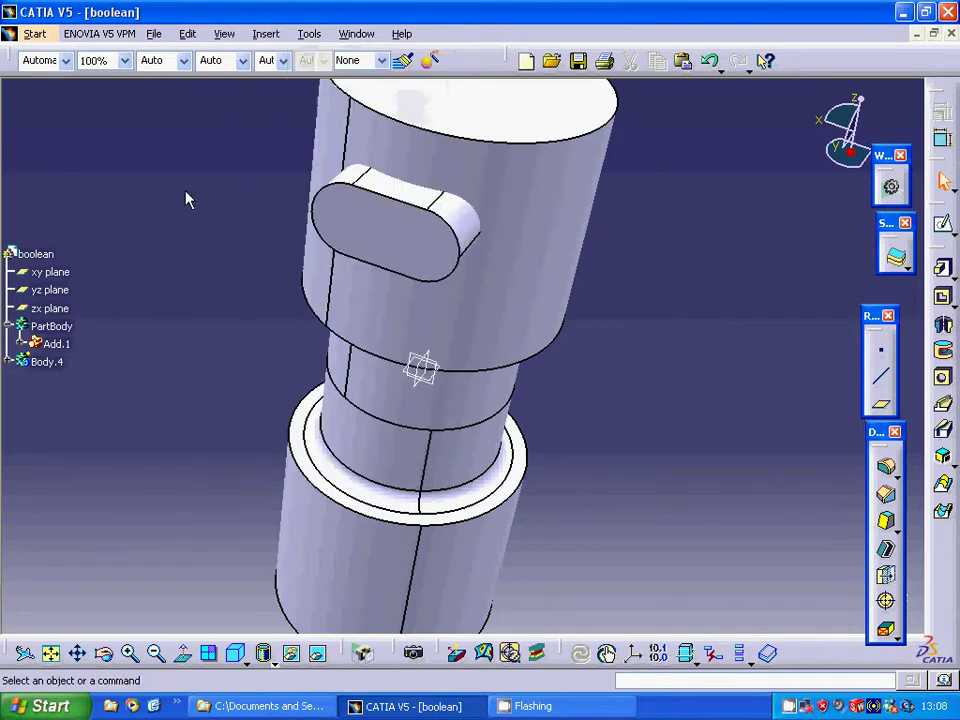
# Mirror Pad.1 and EdgeFillet.2 of Body.4 together about the xy plane
pyautogui.click(9, 363)
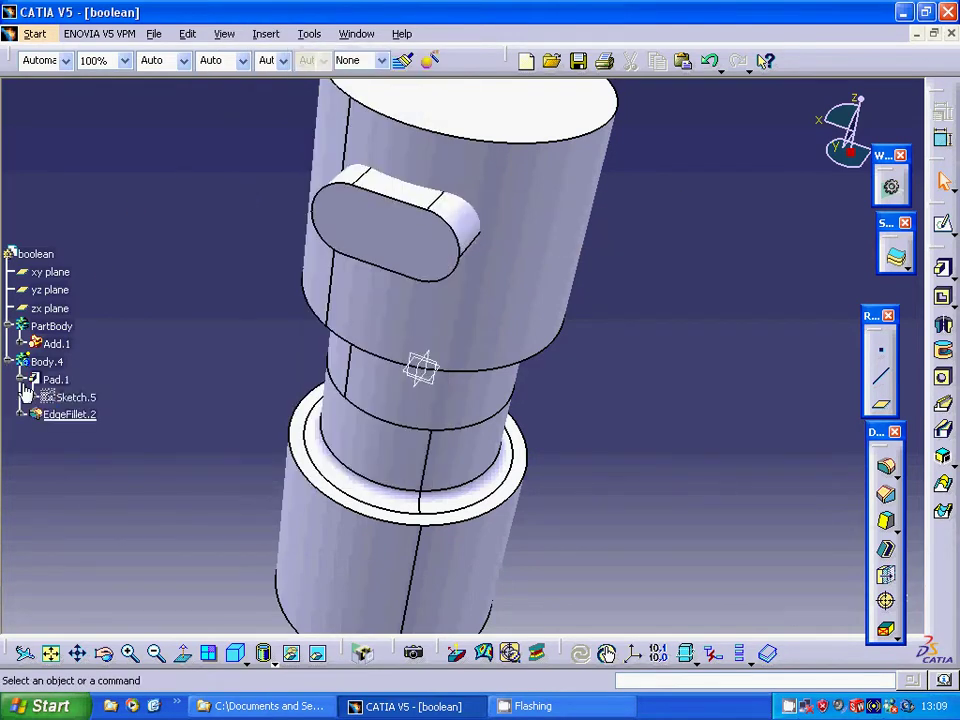
pyautogui.click(70, 386)
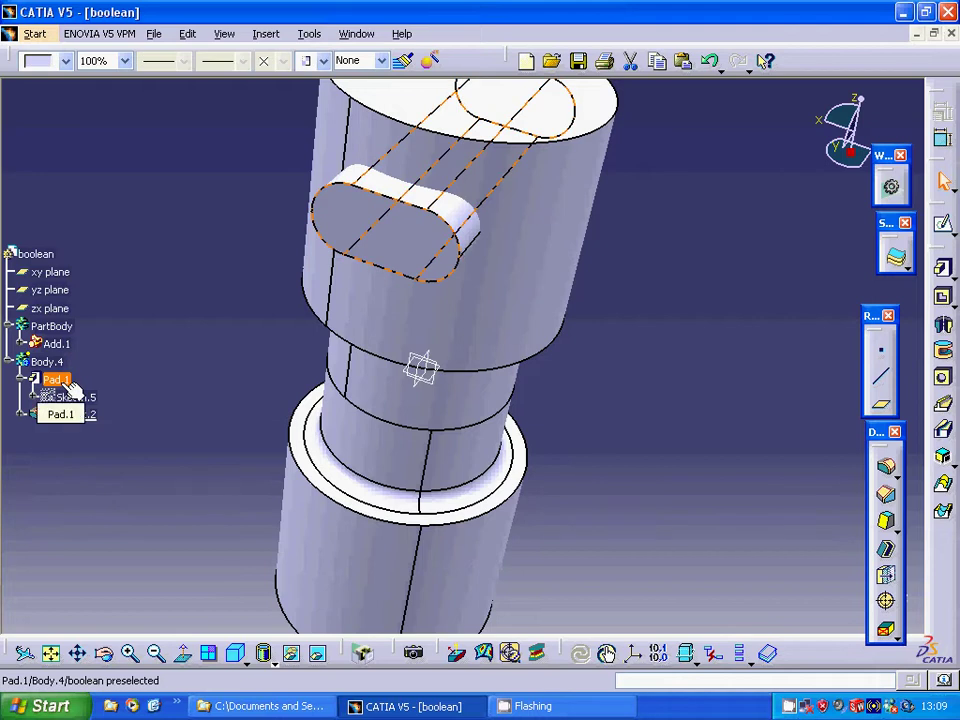
pyautogui.keyDown('ctrl'); pyautogui.click(86, 414); pyautogui.keyUp('ctrl')
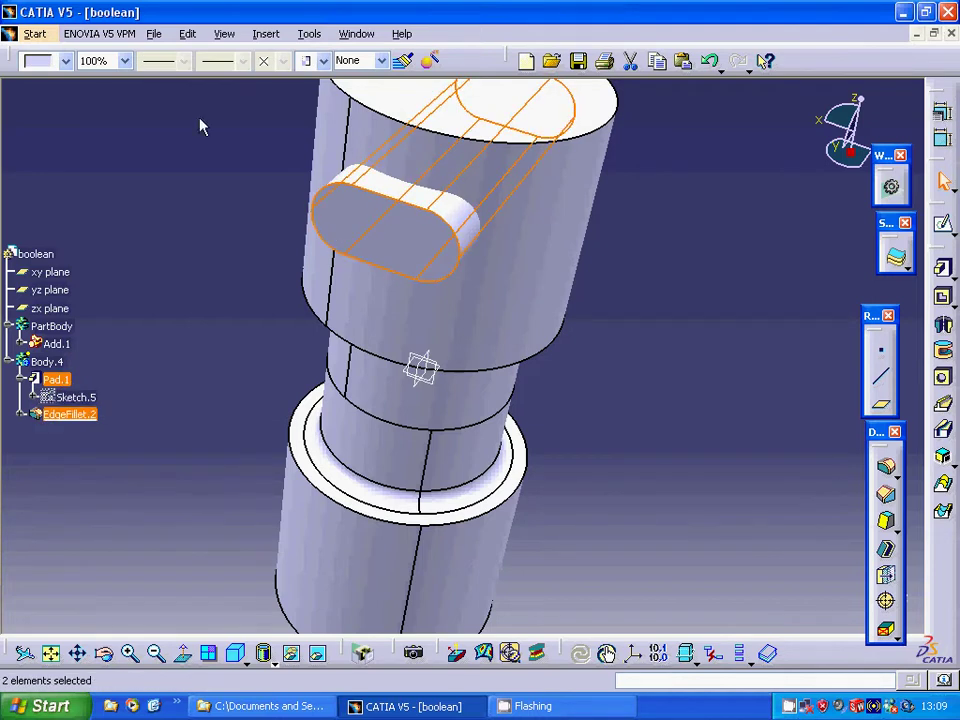
pyautogui.click(266, 34)
pyautogui.moveTo(300, 352)
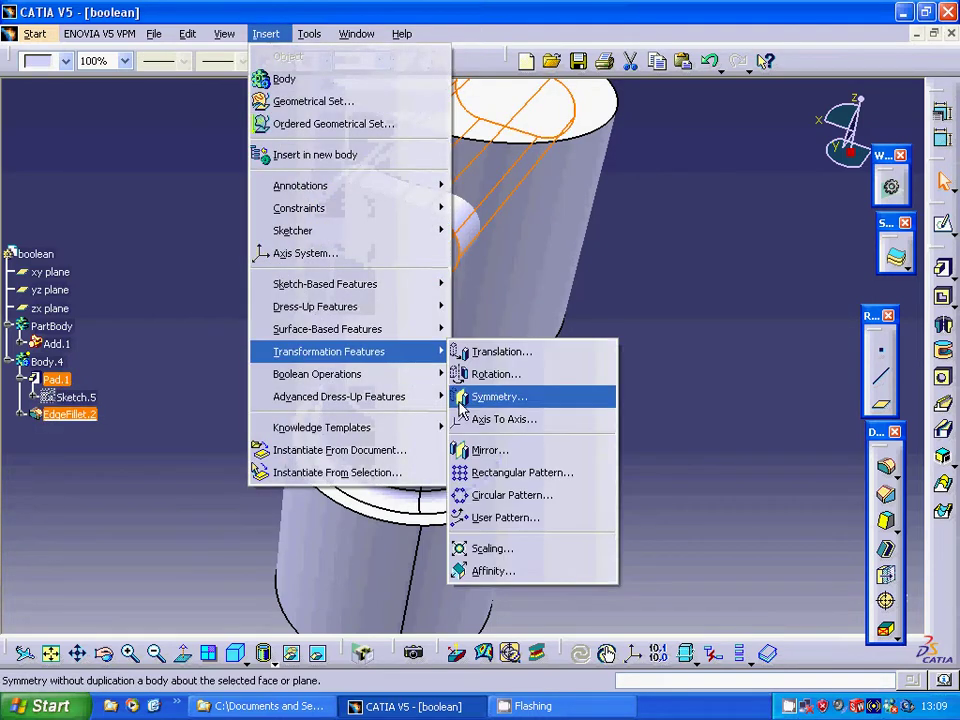
pyautogui.click(480, 450)
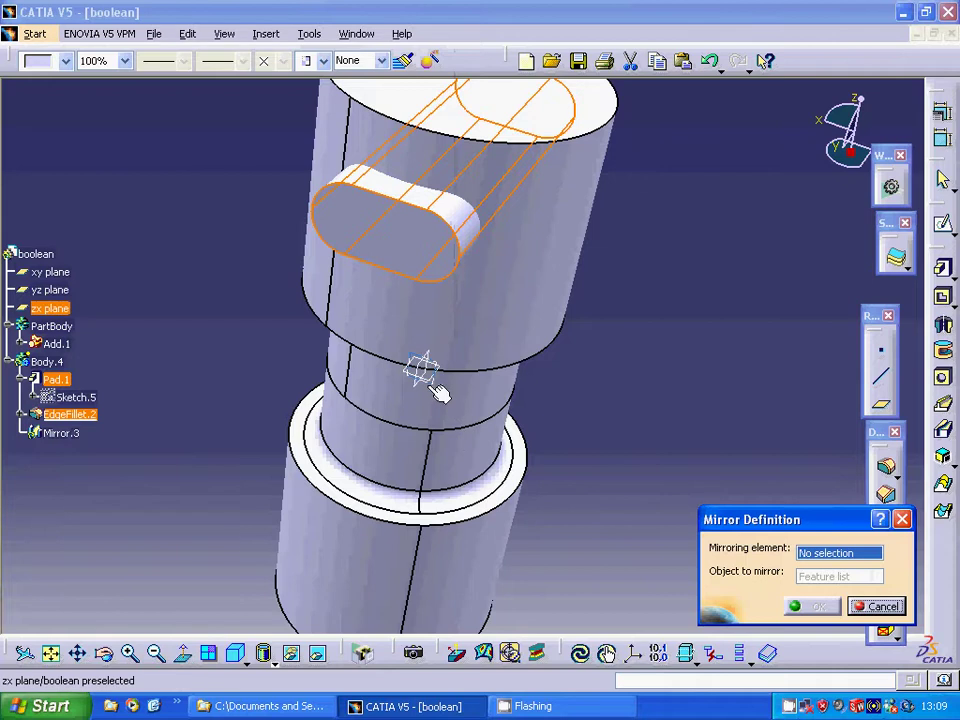
pyautogui.click(50, 272)
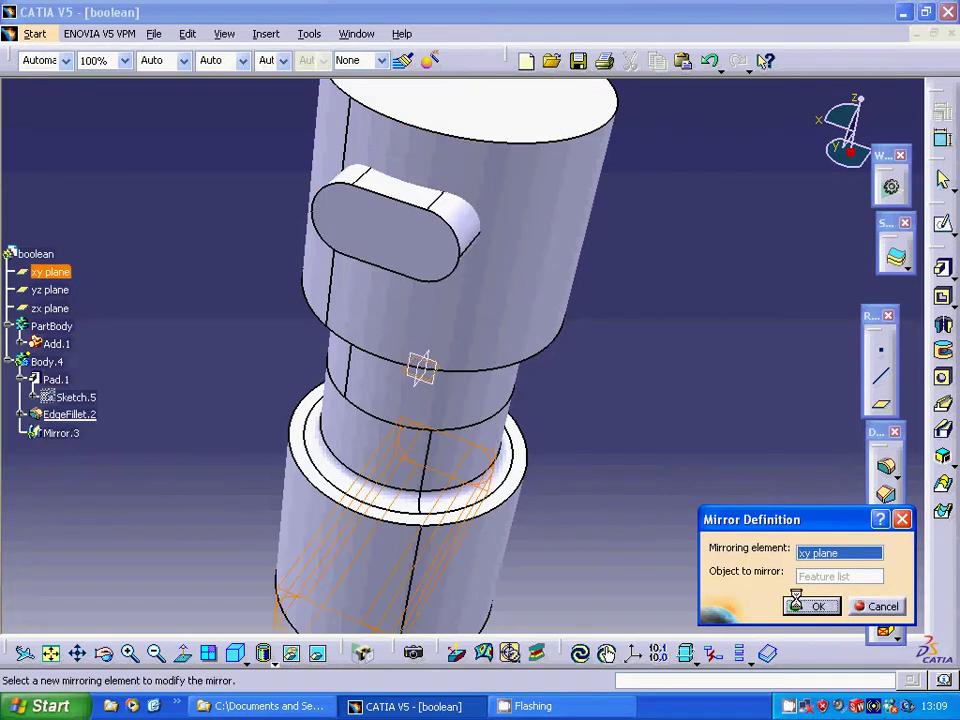
pyautogui.click(805, 604)
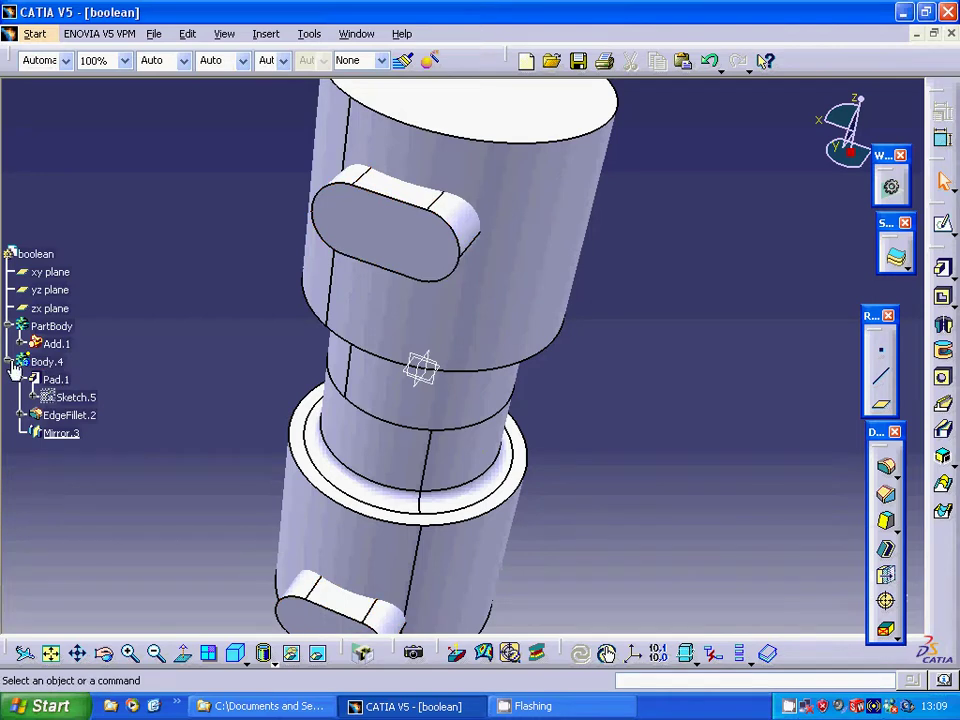
# Add Body.4 to PartBody with the Boolean Add operation and collapse the Add.2 branch in the tree
pyautogui.click(10, 362)
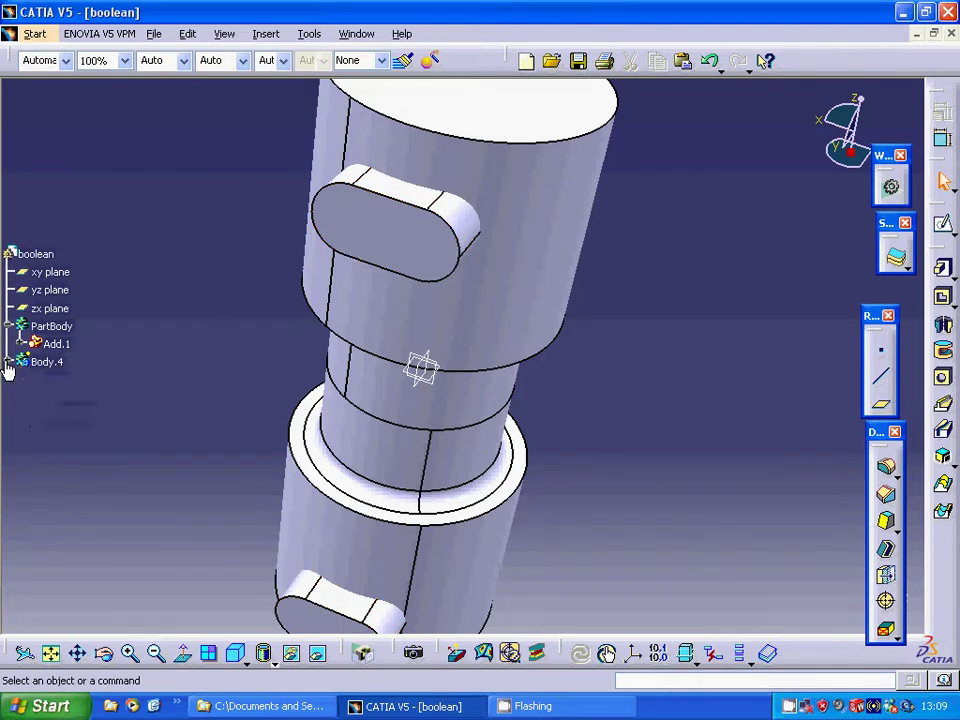
pyautogui.click(267, 36)
pyautogui.moveTo(316, 374)
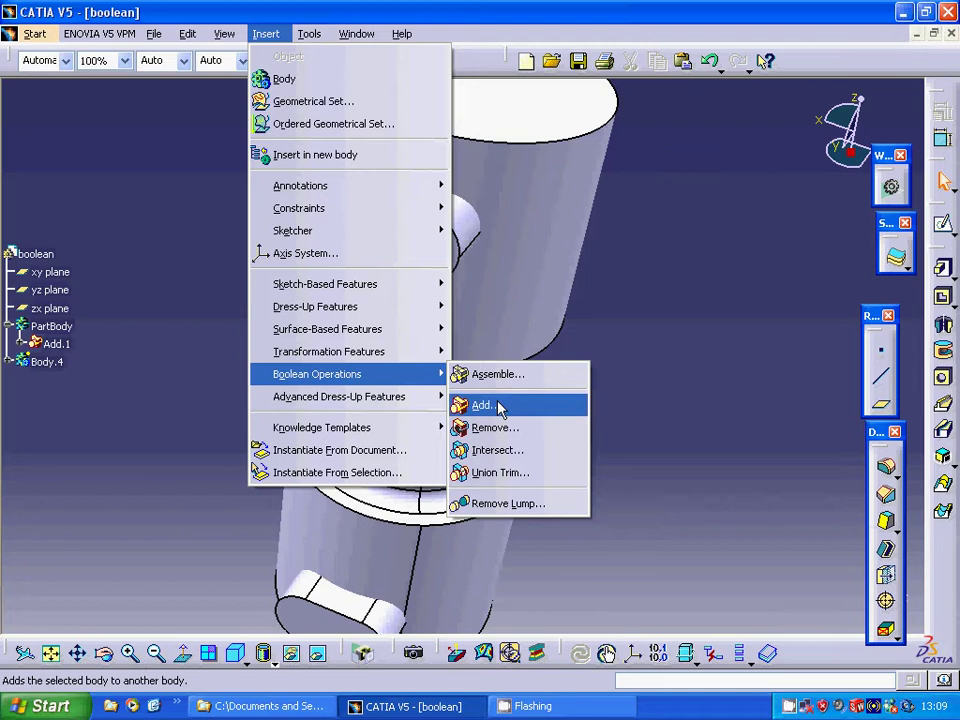
pyautogui.click(482, 405)
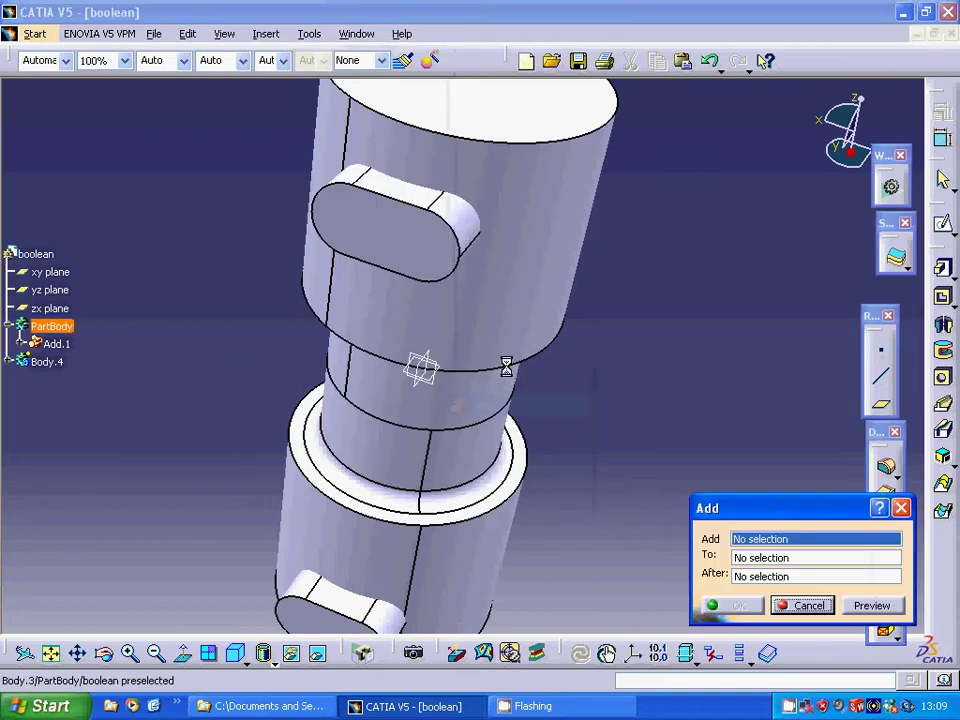
pyautogui.click(47, 362)
pyautogui.click(740, 605)
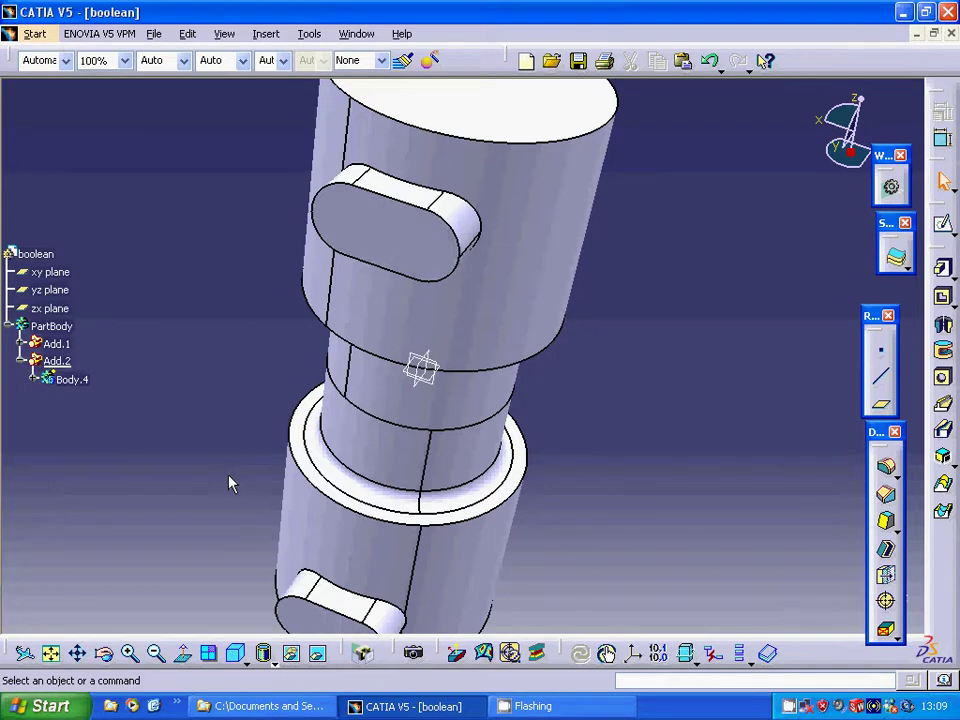
pyautogui.click(21, 362)
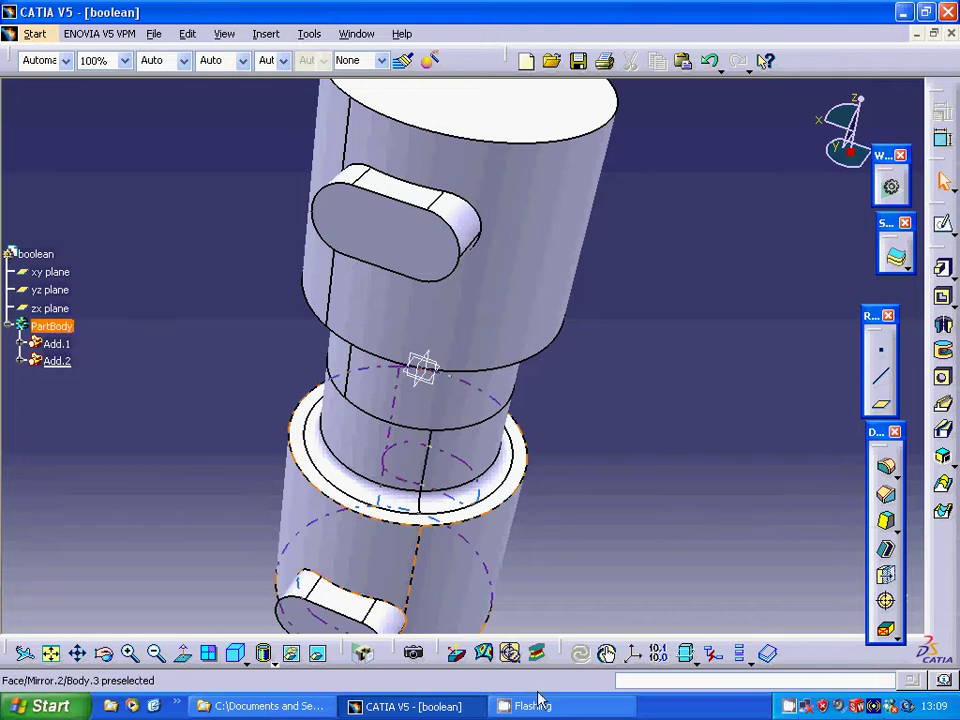
pyautogui.rightClick(791, 709)
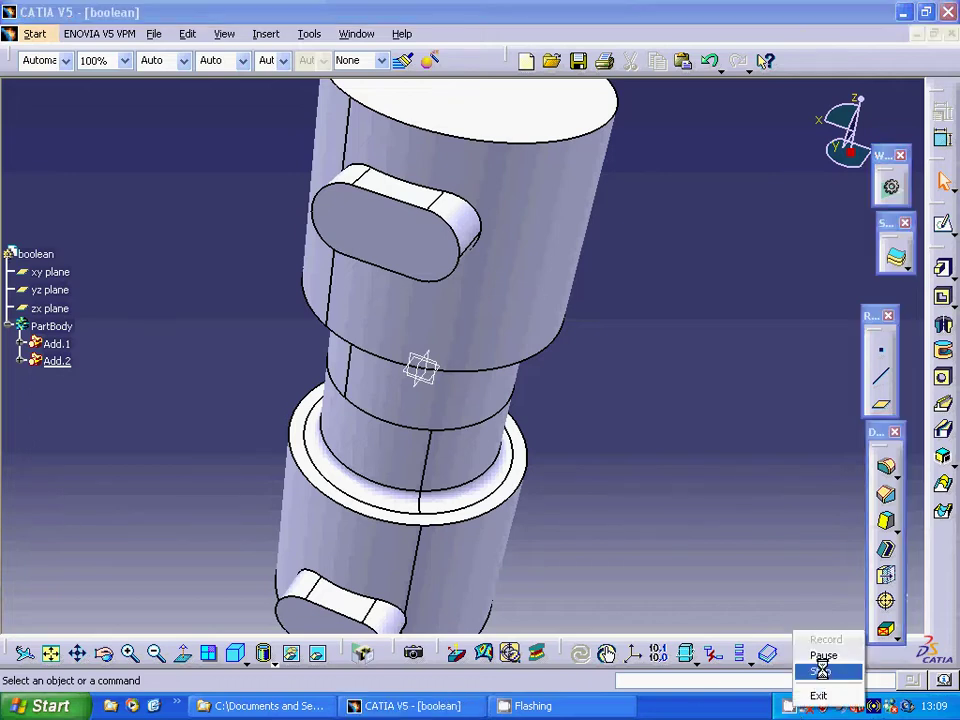
pyautogui.click(822, 654)
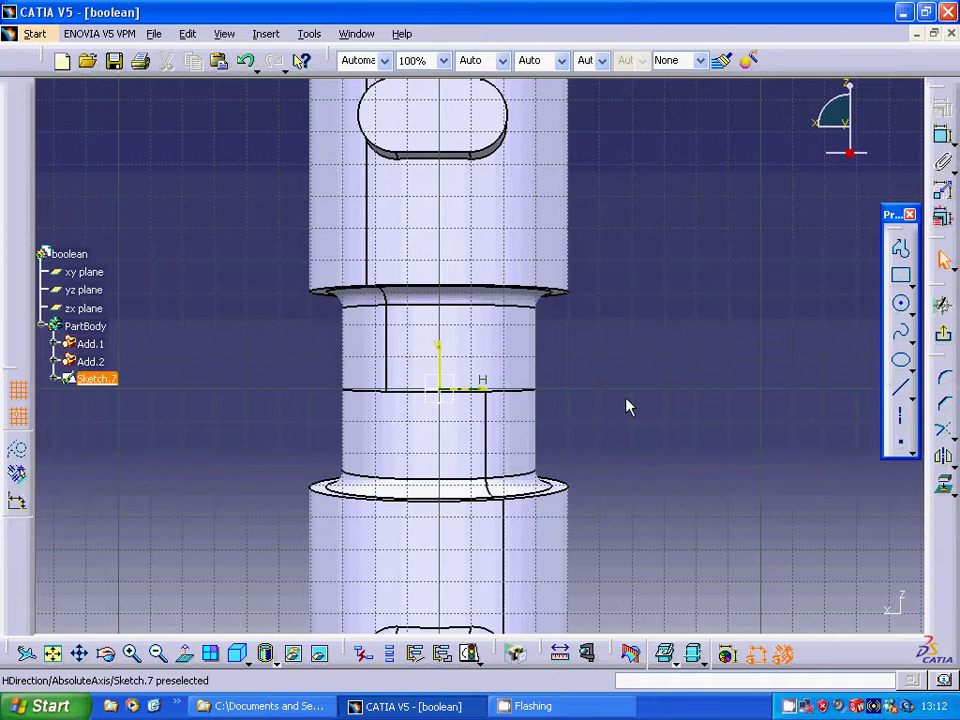
# Sketch a vertical line from the origin up to below the upper boss, and a diagonal about 57 mm long from its upper end toward the collar edge
pyautogui.click(903, 394)
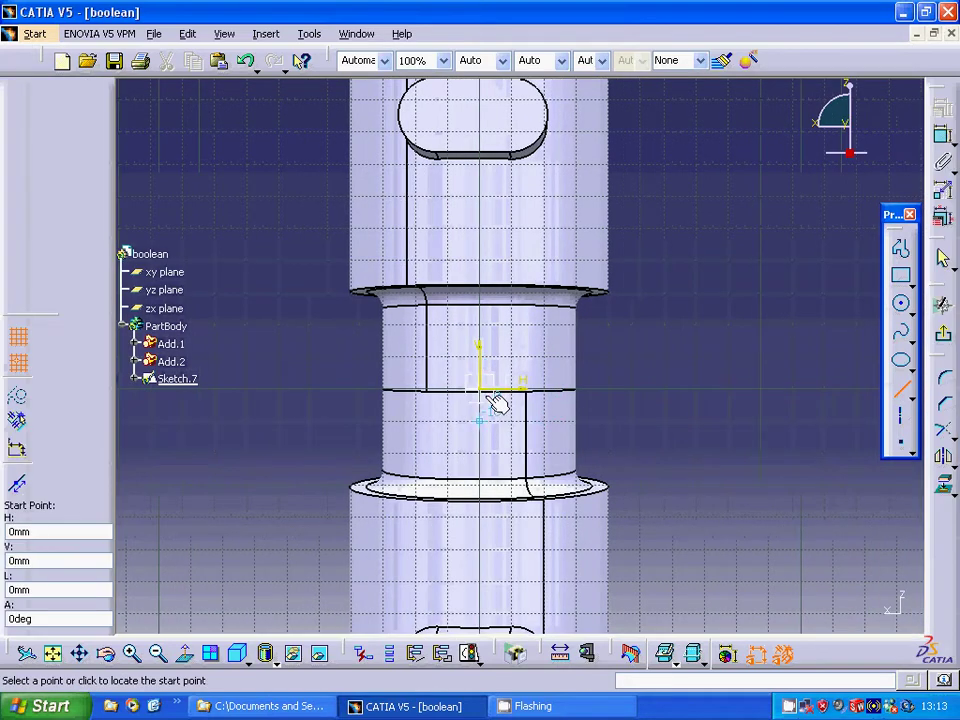
pyautogui.click(489, 393)
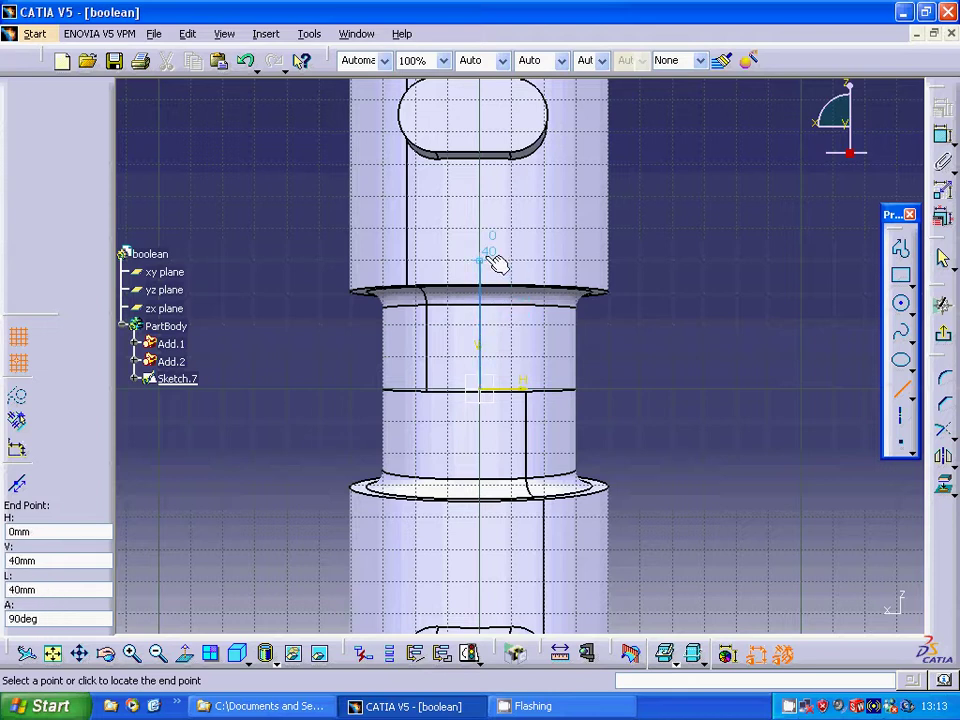
pyautogui.click(492, 170)
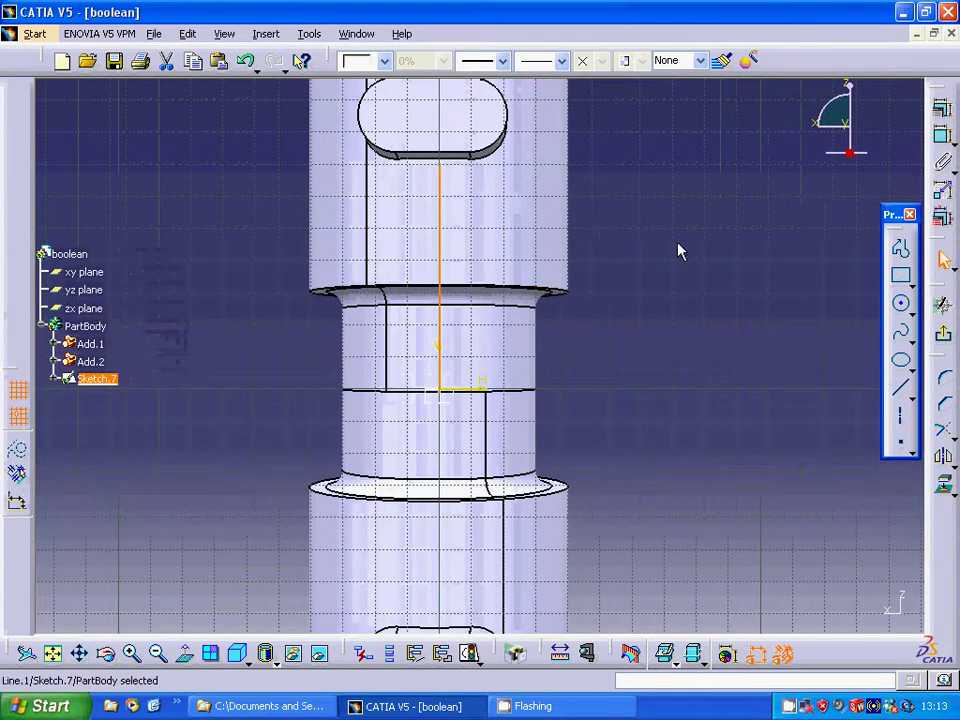
pyautogui.click(902, 393)
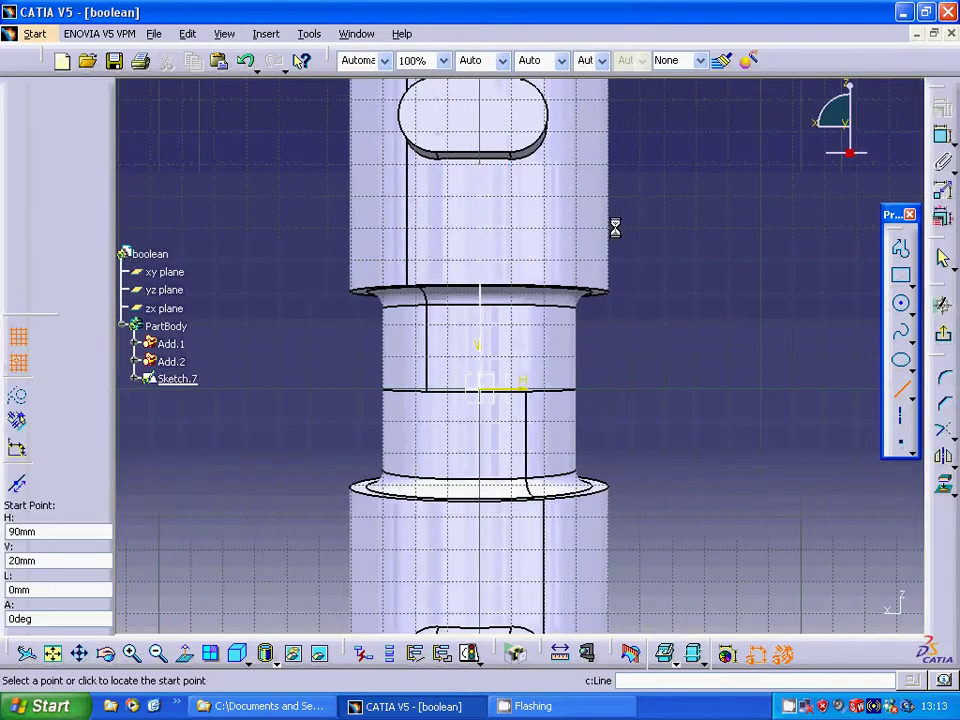
pyautogui.click(481, 172)
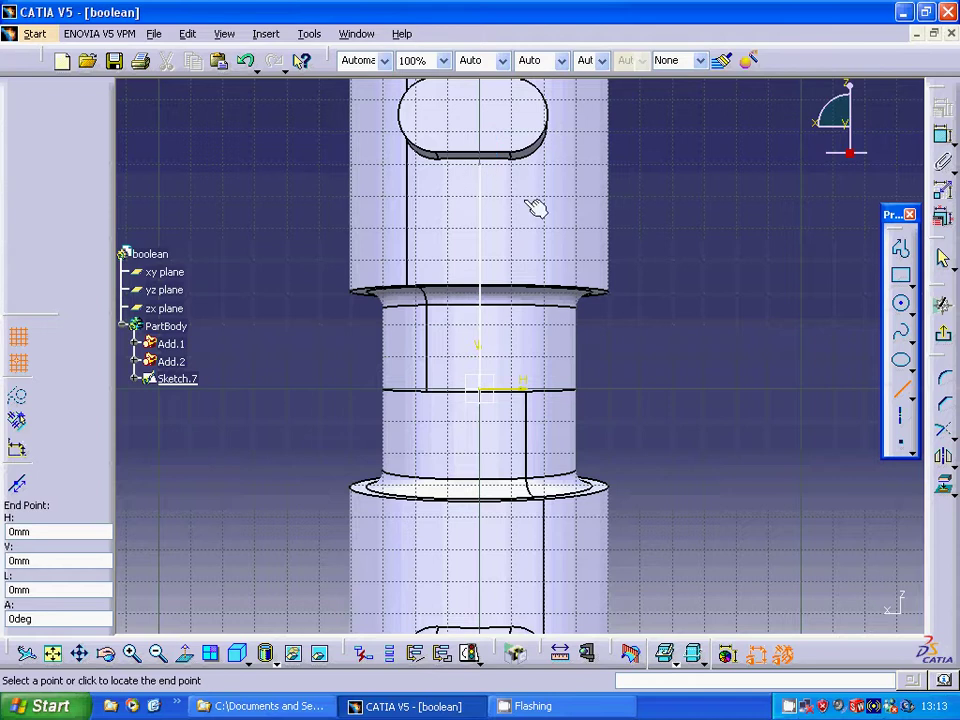
pyautogui.click(612, 295)
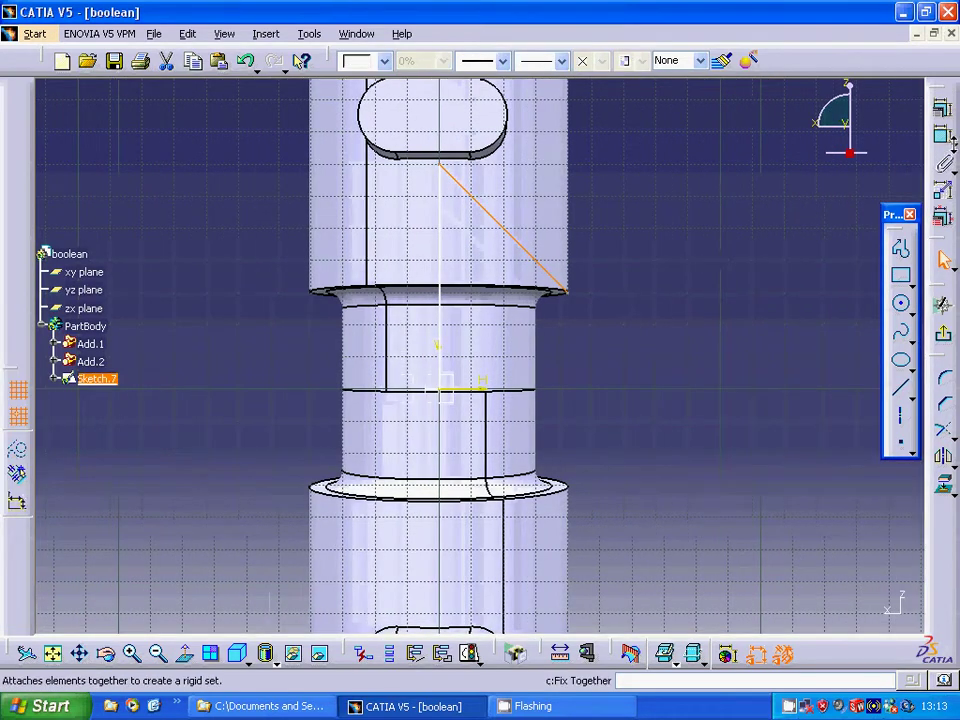
# Dimension the diagonal line's length as 60 mm and add an angle dimension between it and the vertical line
pyautogui.click(944, 137)
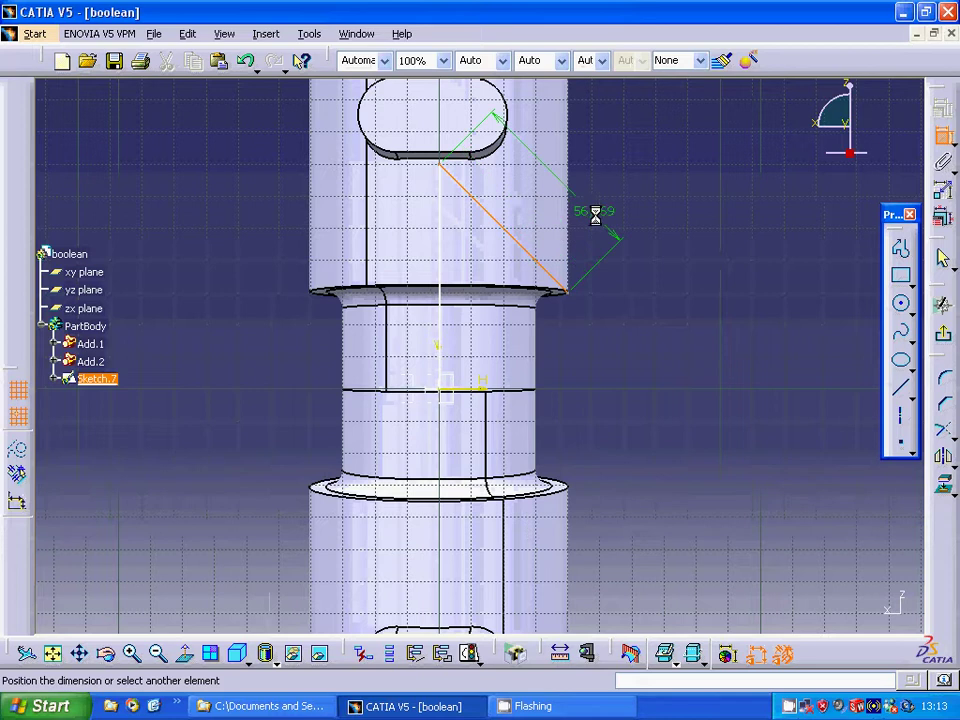
pyautogui.click(596, 215)
pyautogui.doubleClick(596, 215)
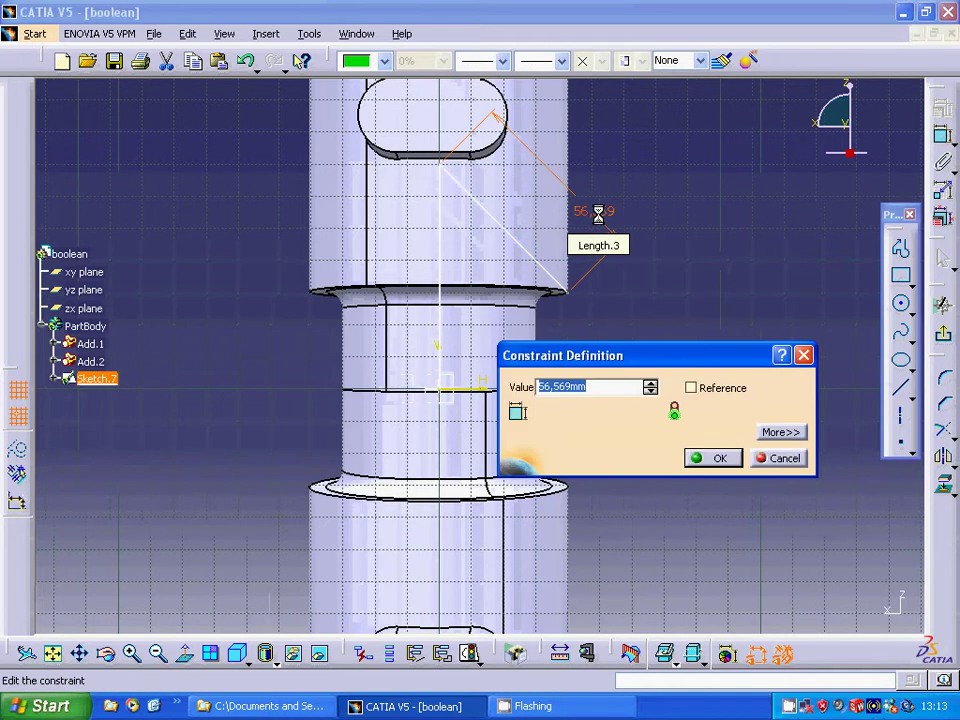
pyautogui.write('60')
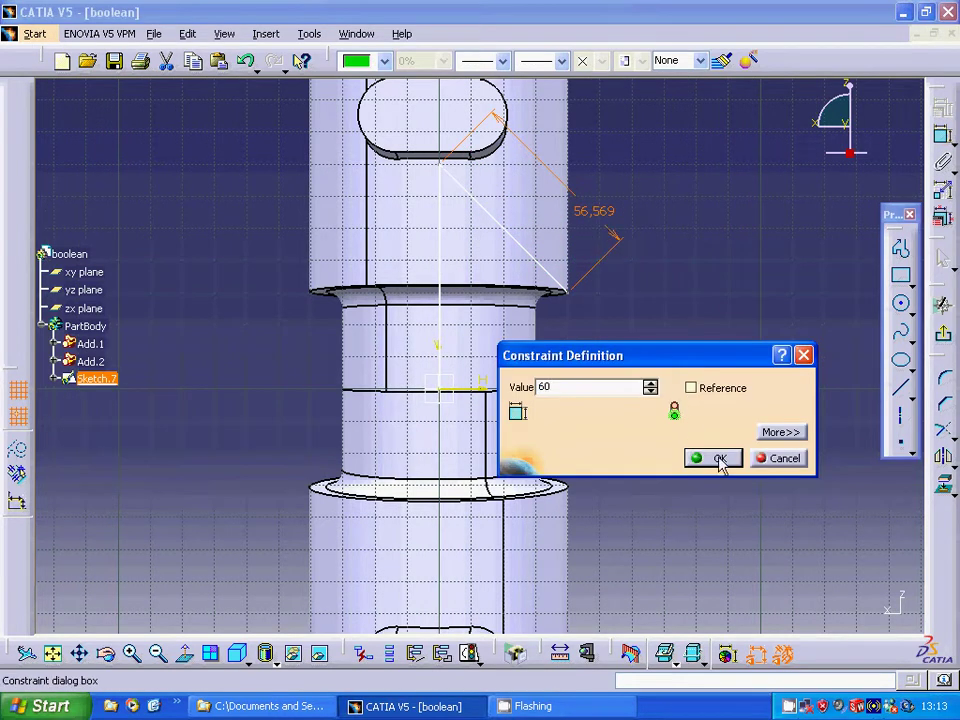
pyautogui.click(719, 459)
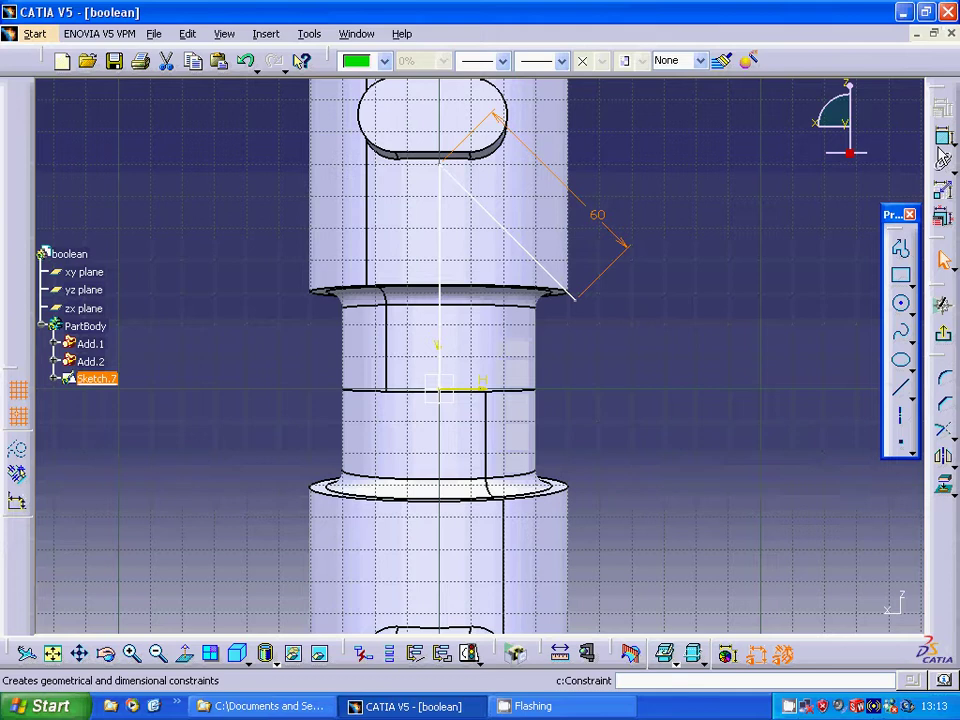
pyautogui.click(498, 222)
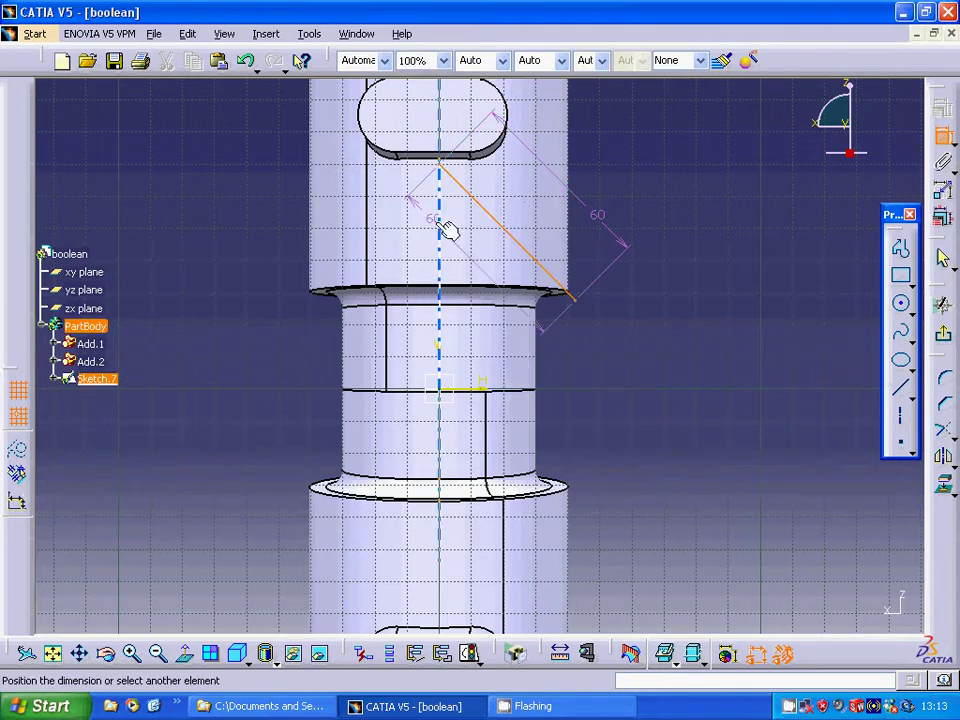
pyautogui.click(447, 220)
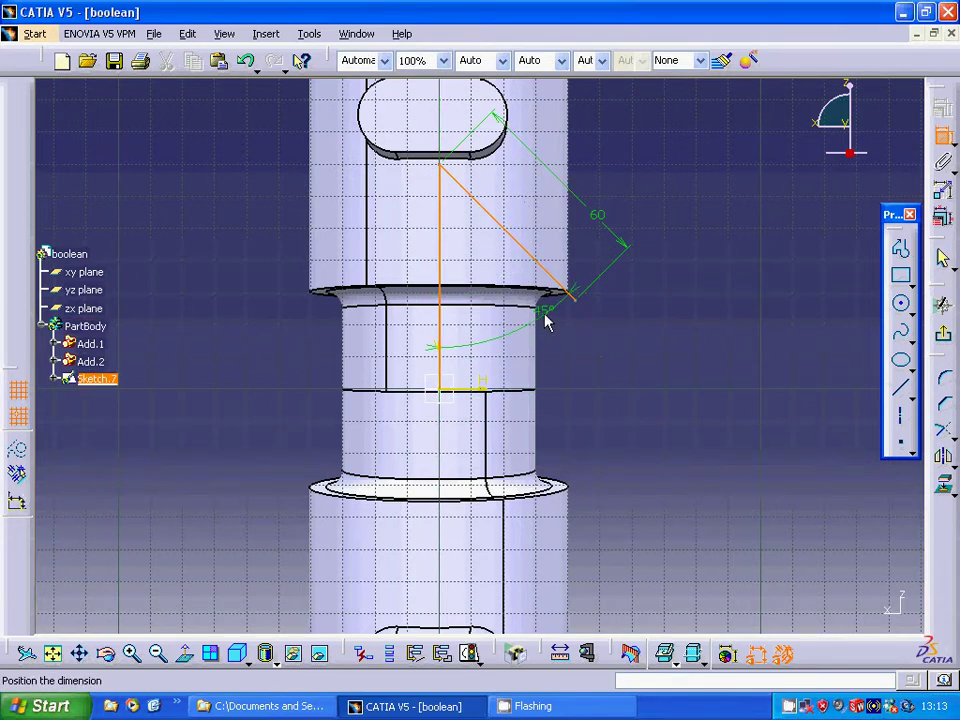
pyautogui.click(510, 268)
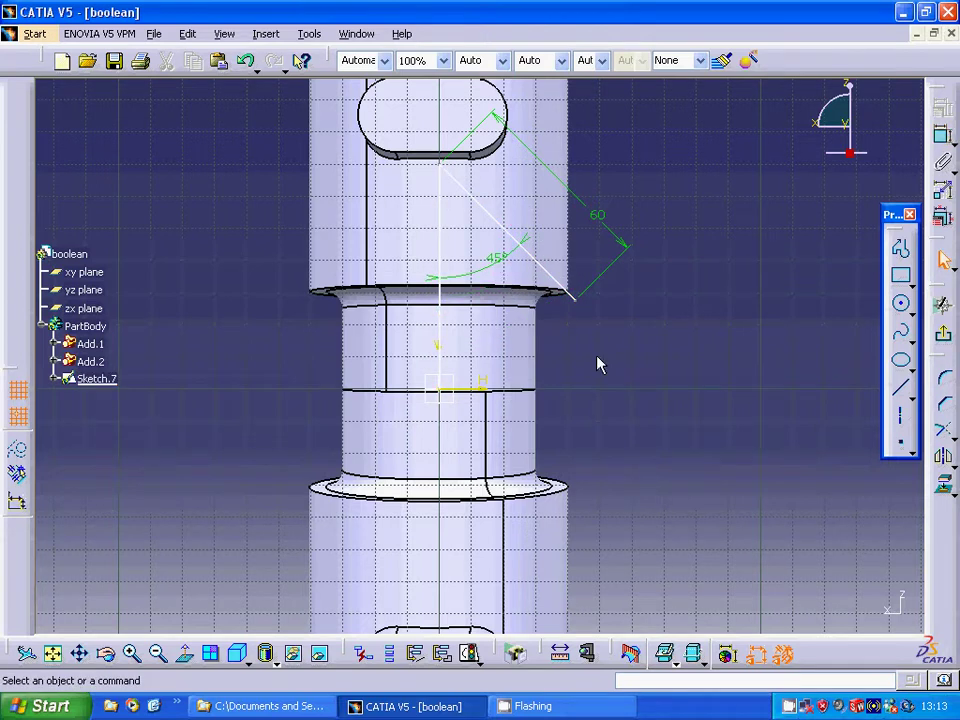
# Mirror the diagonal line about the vertical line
pyautogui.click(551, 270)
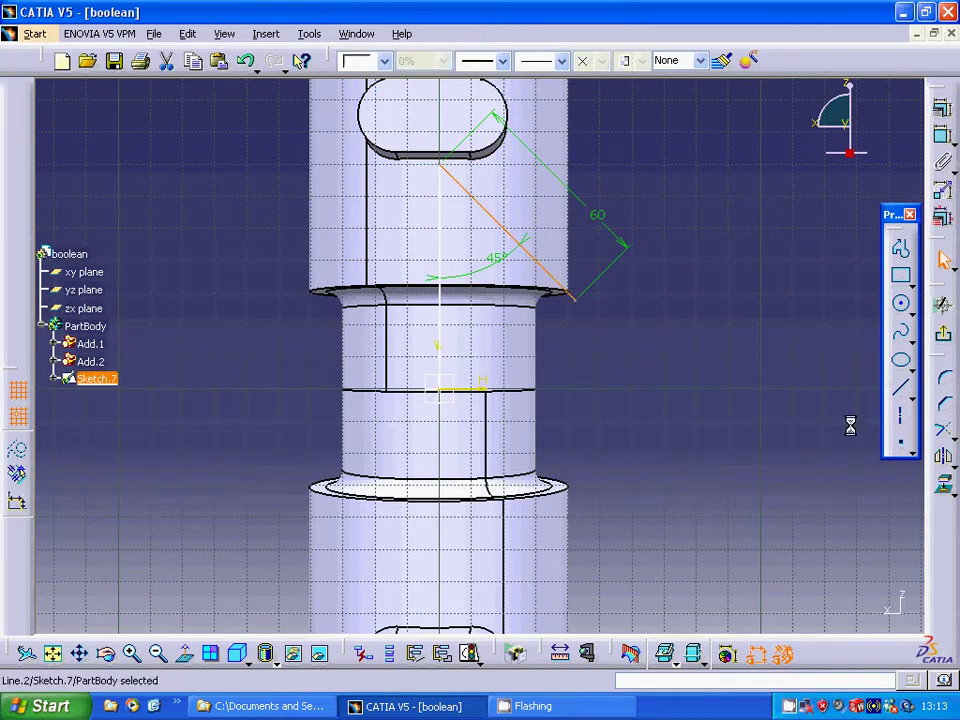
pyautogui.click(943, 457)
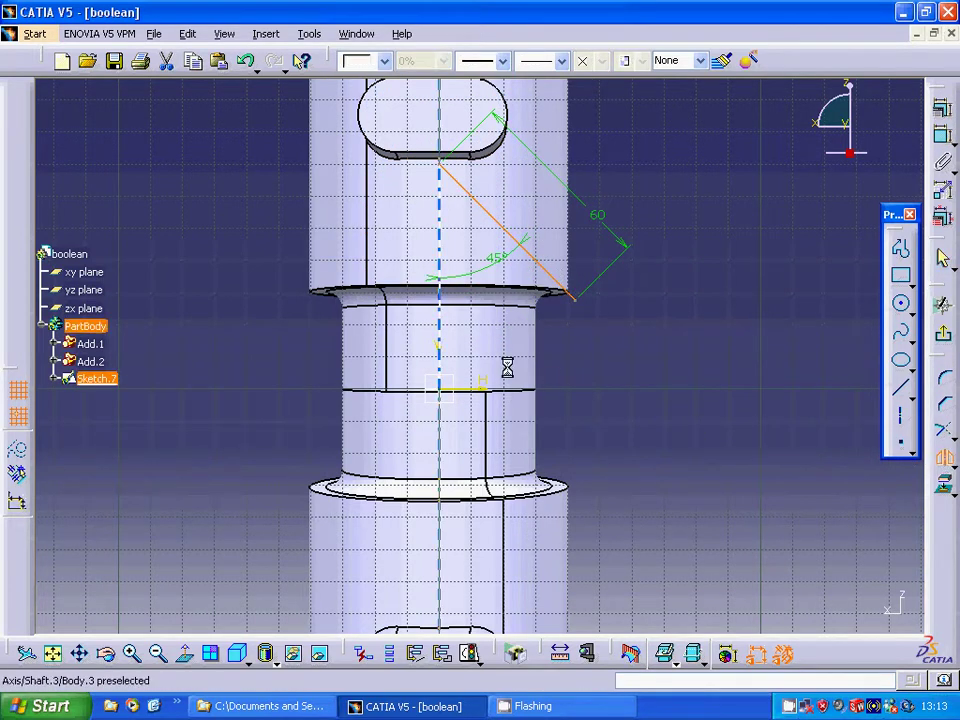
pyautogui.click(447, 323)
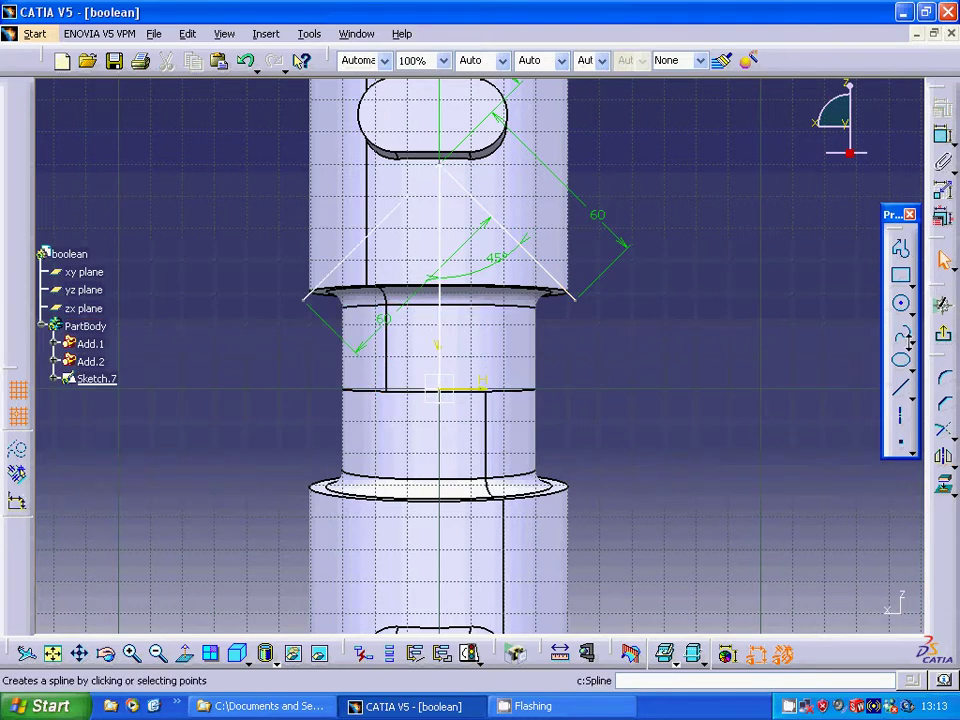
# Connect the lower ends of both diagonals with a horizontal line and mirror the two diagonals about it to form a diamond
pyautogui.click(900, 387)
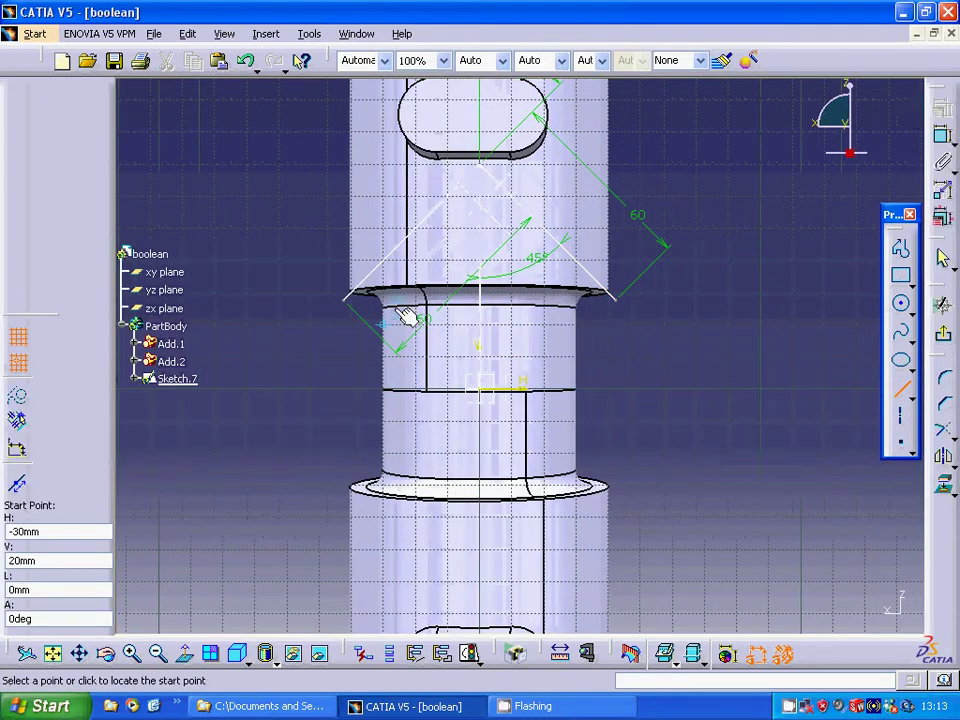
pyautogui.click(340, 305)
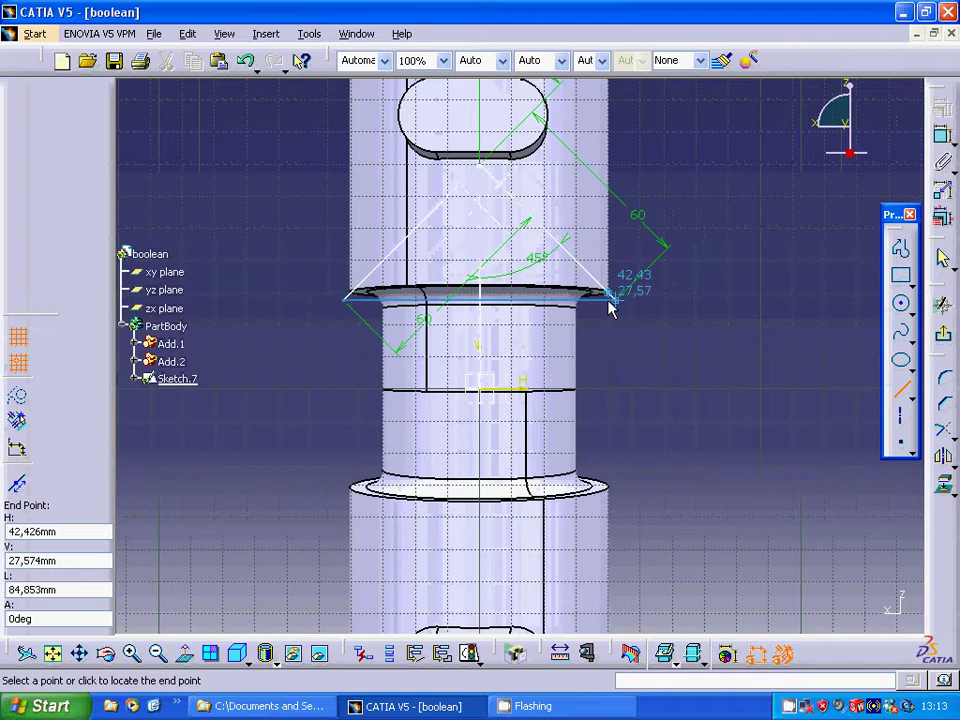
pyautogui.click(610, 298)
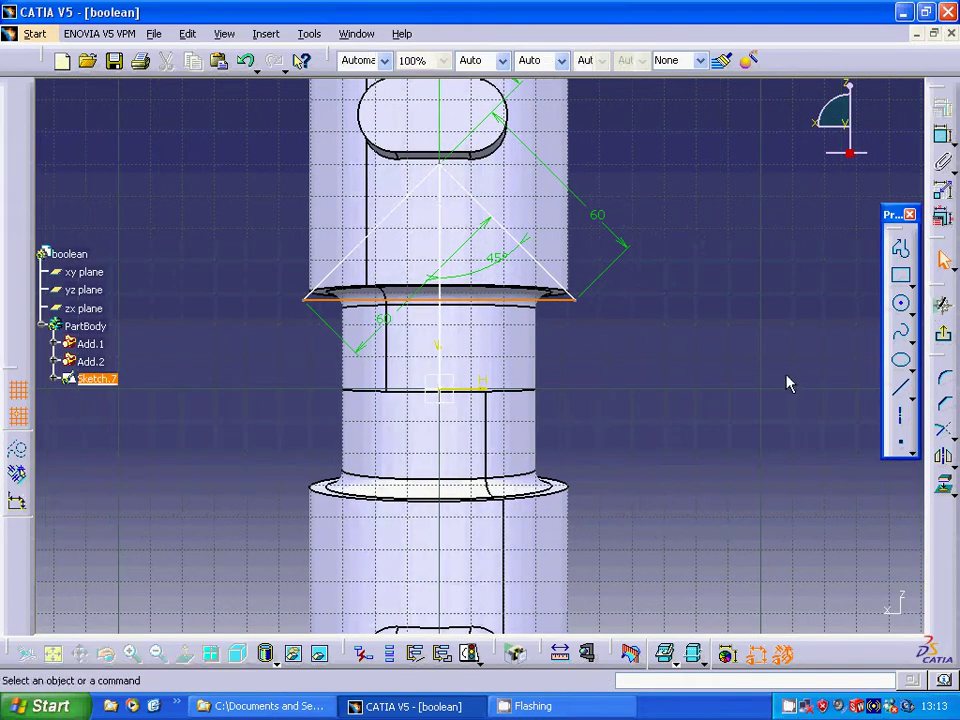
pyautogui.click(560, 283)
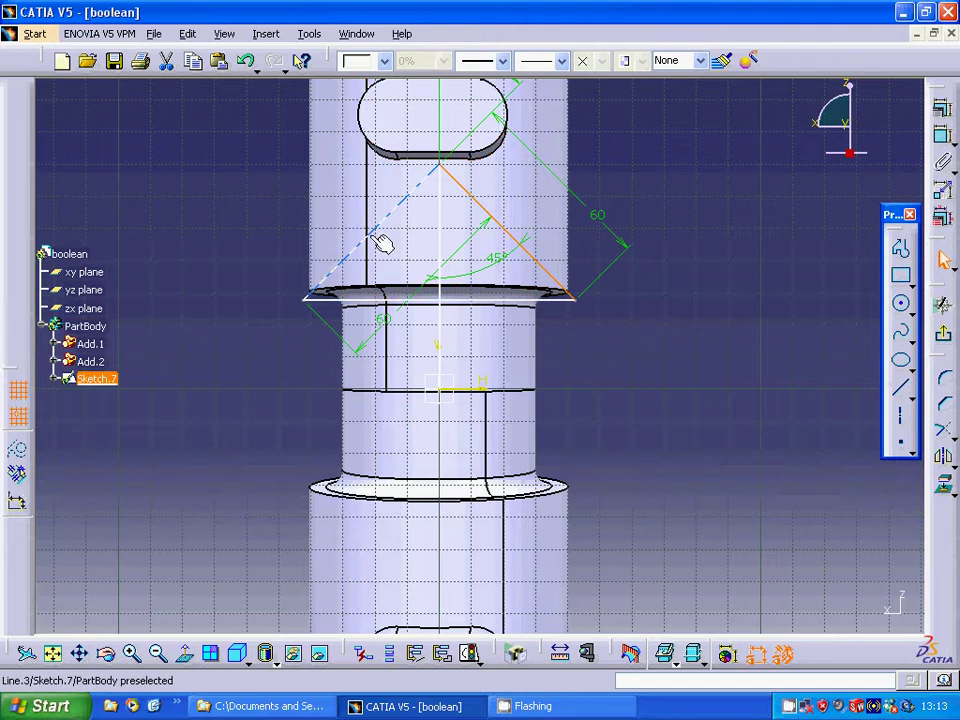
pyautogui.keyDown('ctrl'); pyautogui.click(376, 232); pyautogui.keyUp('ctrl')
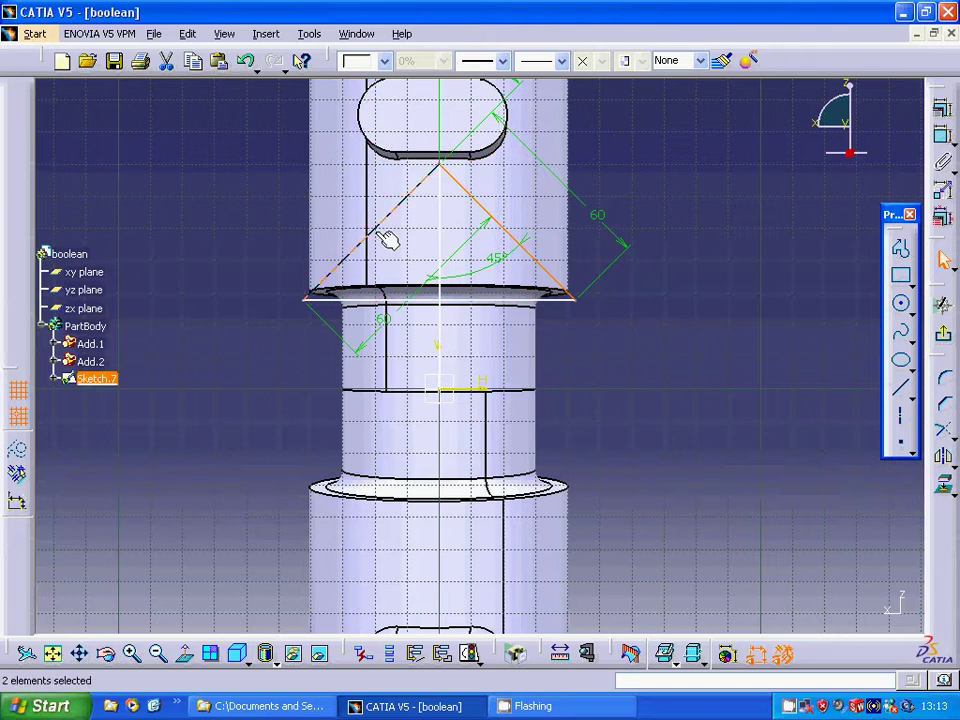
pyautogui.click(944, 462)
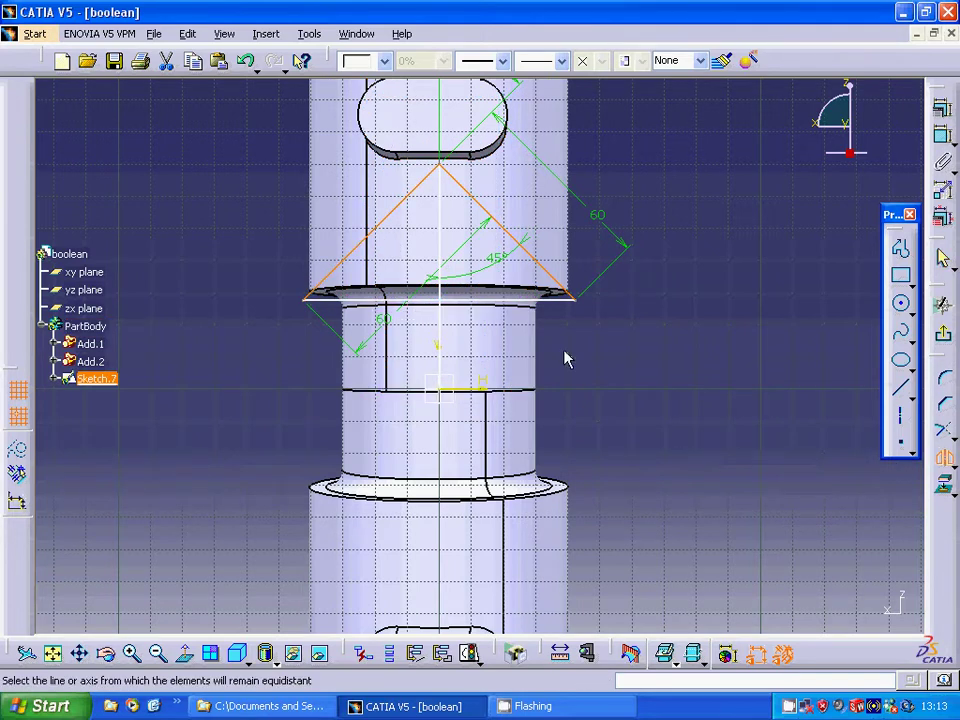
pyautogui.click(518, 299)
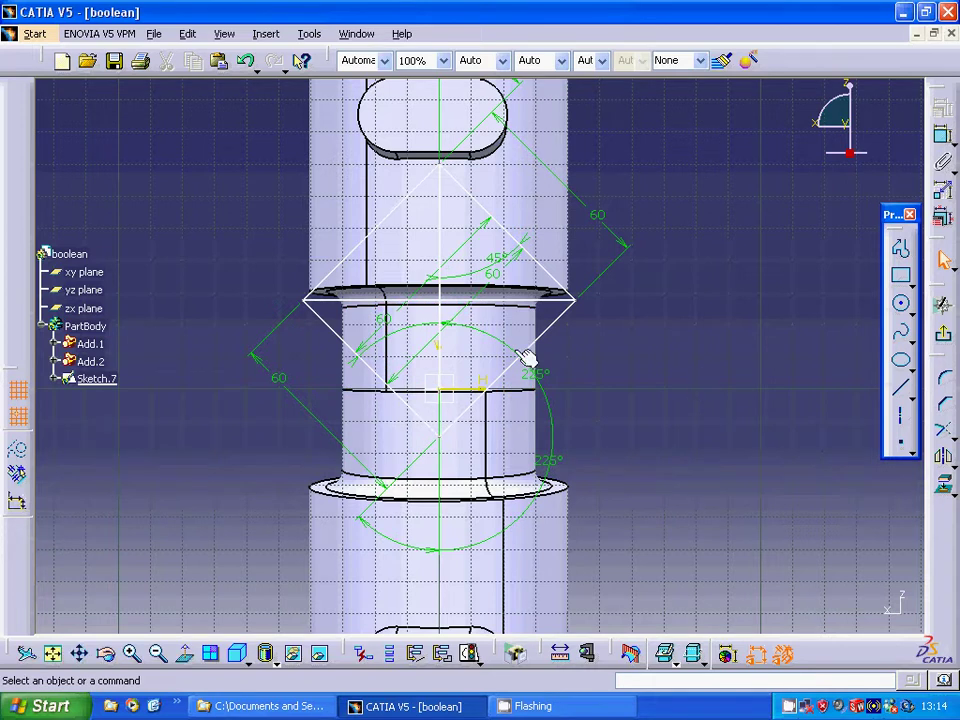
# Delete the horizontal and vertical helper lines inside the diamond and exit the sketch
pyautogui.rightClick(561, 313)
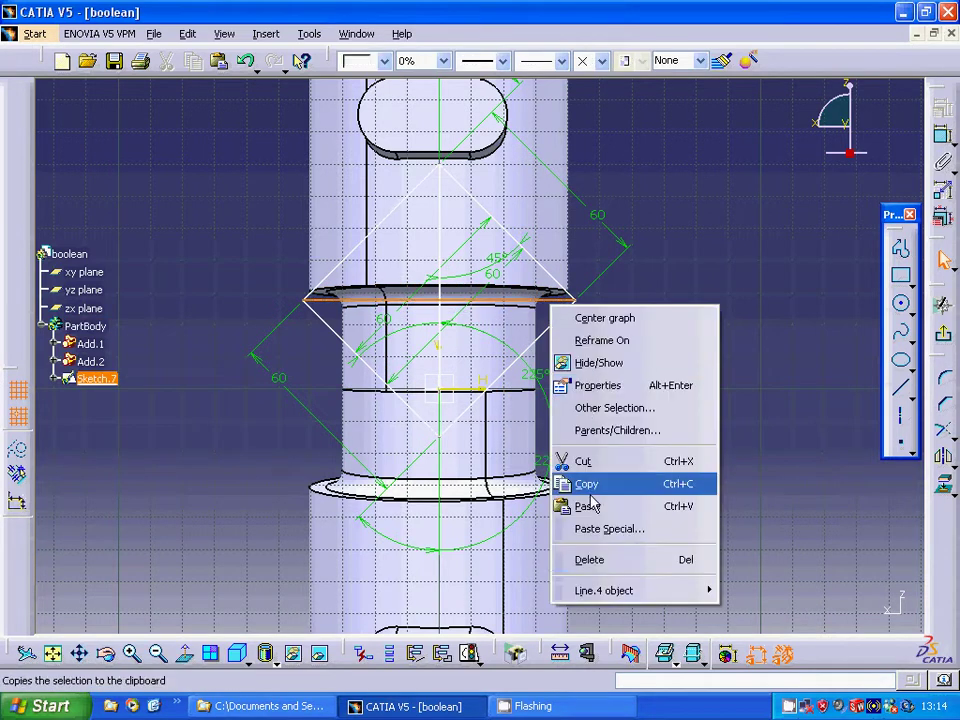
pyautogui.click(574, 560)
pyautogui.rightClick(441, 338)
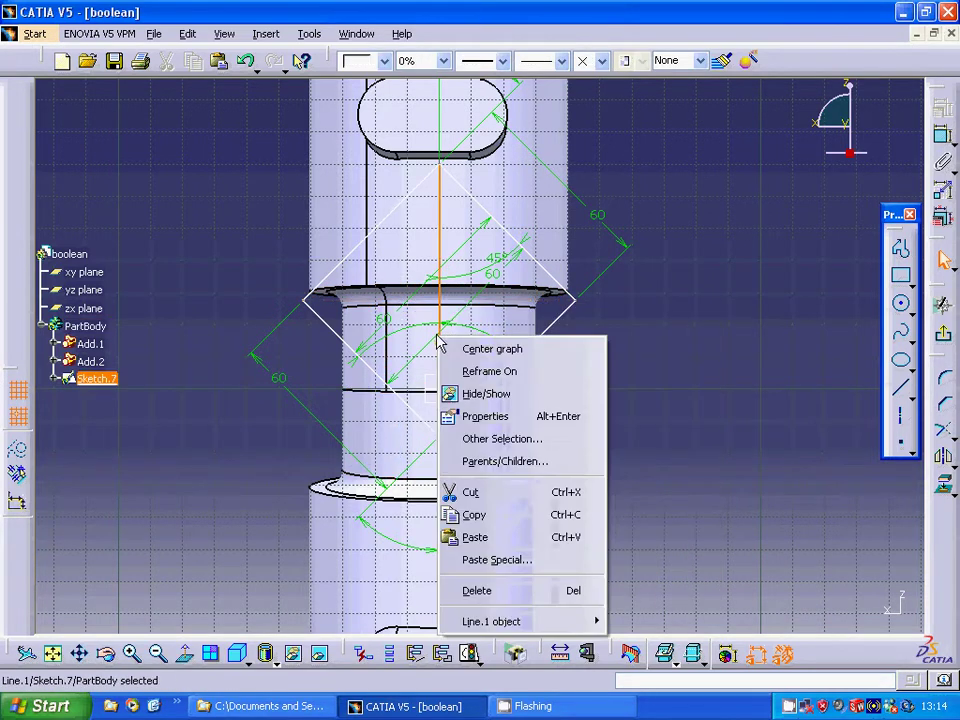
pyautogui.click(478, 590)
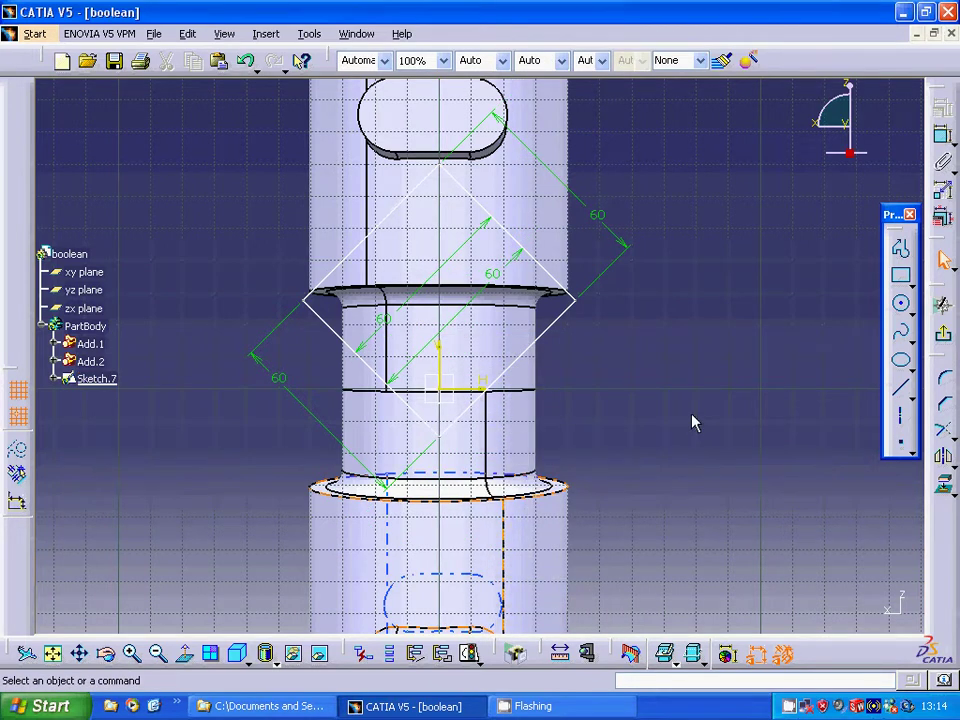
pyautogui.click(942, 333)
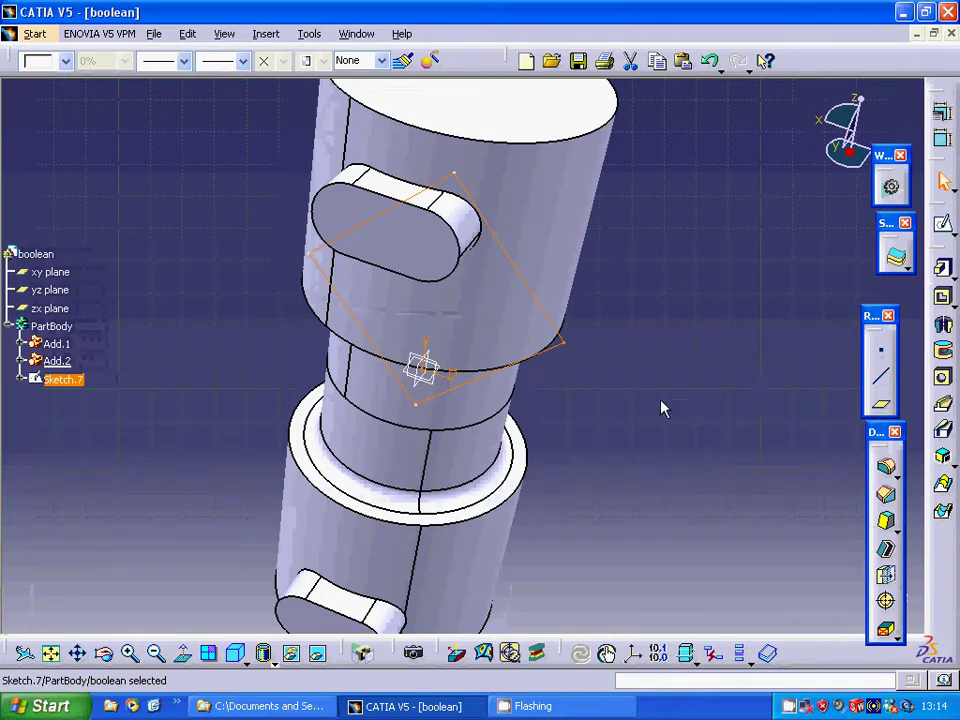
pyautogui.click(170, 451)
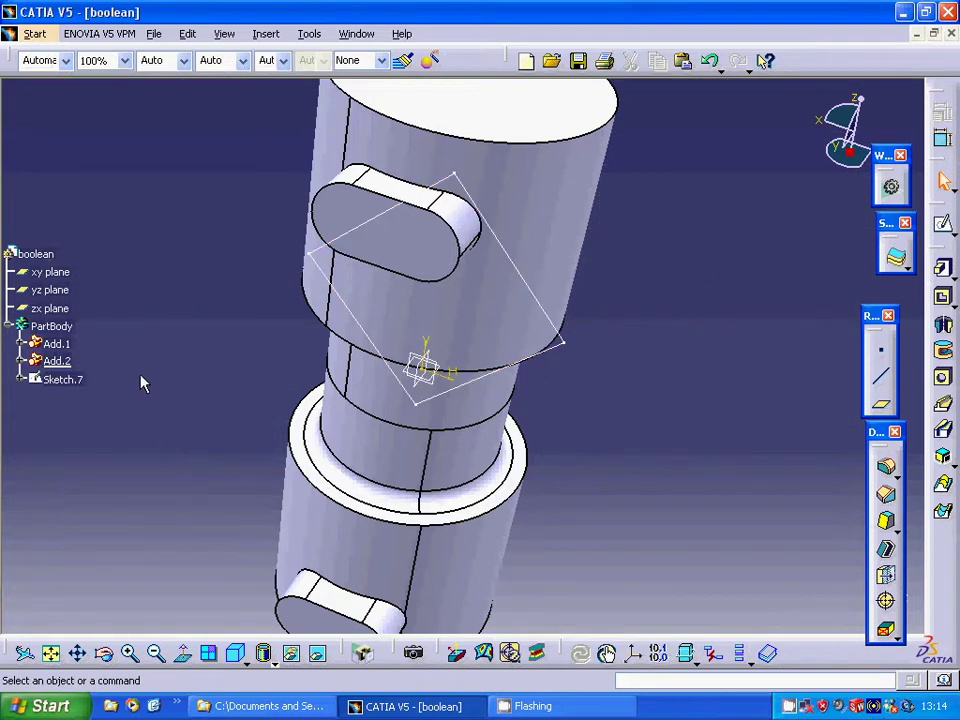
# Insert a new body, move Sketch.7 from PartBody into it, and expand the new body in the tree
pyautogui.click(268, 42)
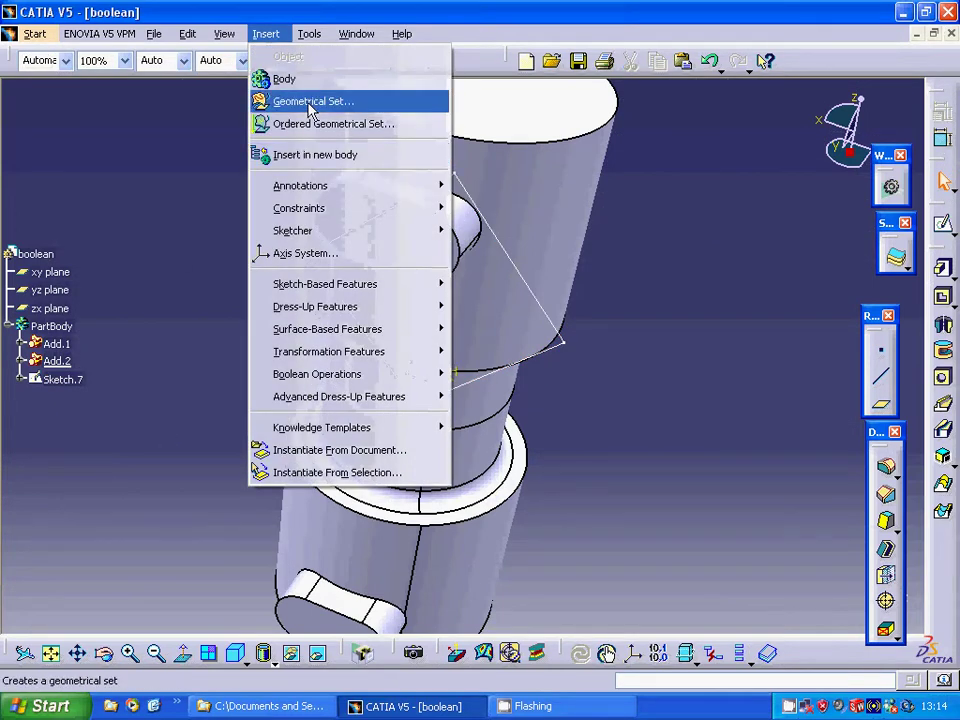
pyautogui.click(235, 76)
pyautogui.click(470, 383)
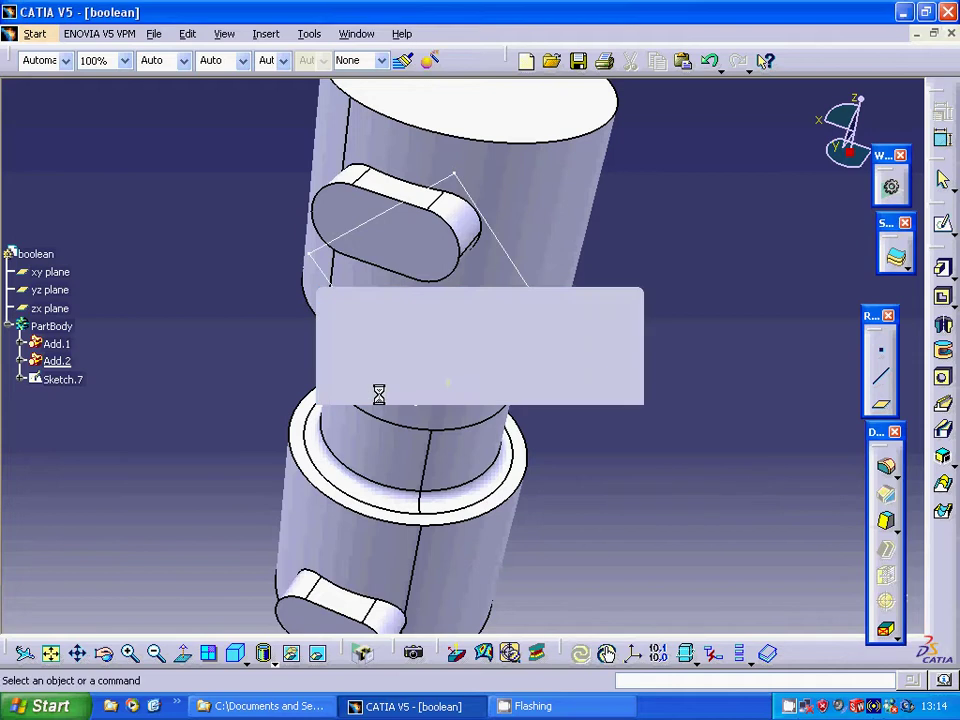
pyautogui.click(66, 380)
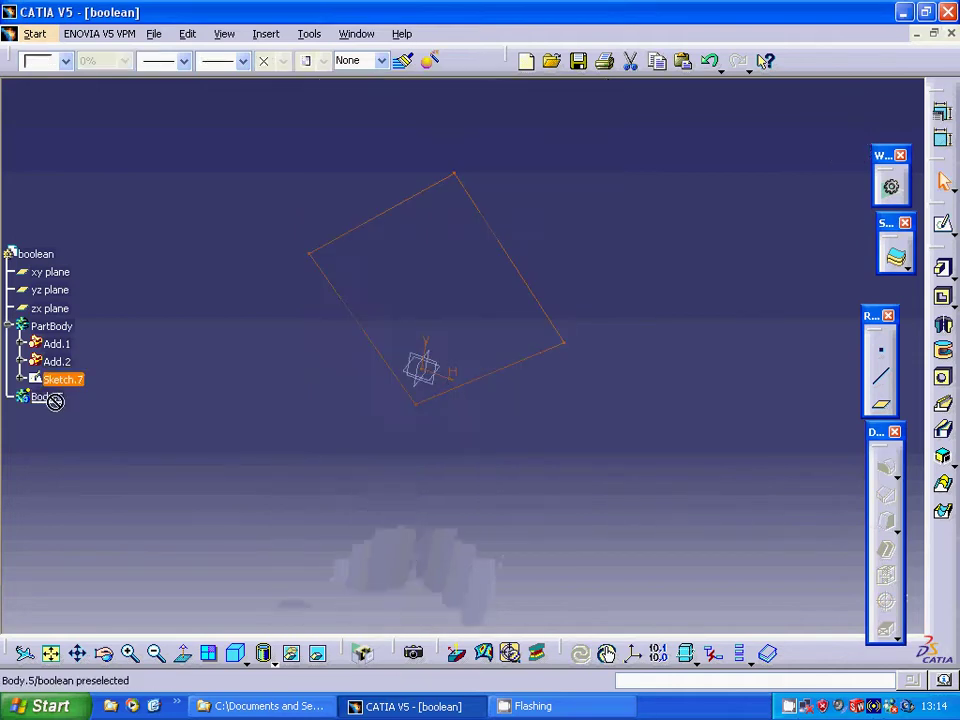
pyautogui.keyDown('ctrl'); pyautogui.click(55, 398); pyautogui.keyUp('ctrl')
pyautogui.moveTo(56, 404); pyautogui.dragTo(55, 405)
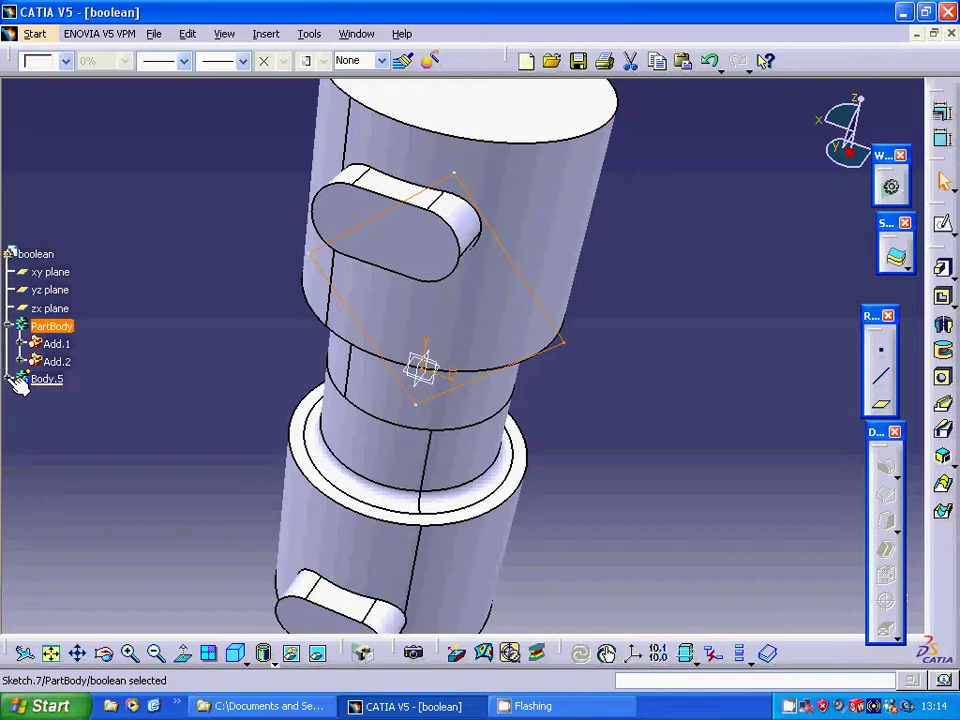
pyautogui.click(12, 380)
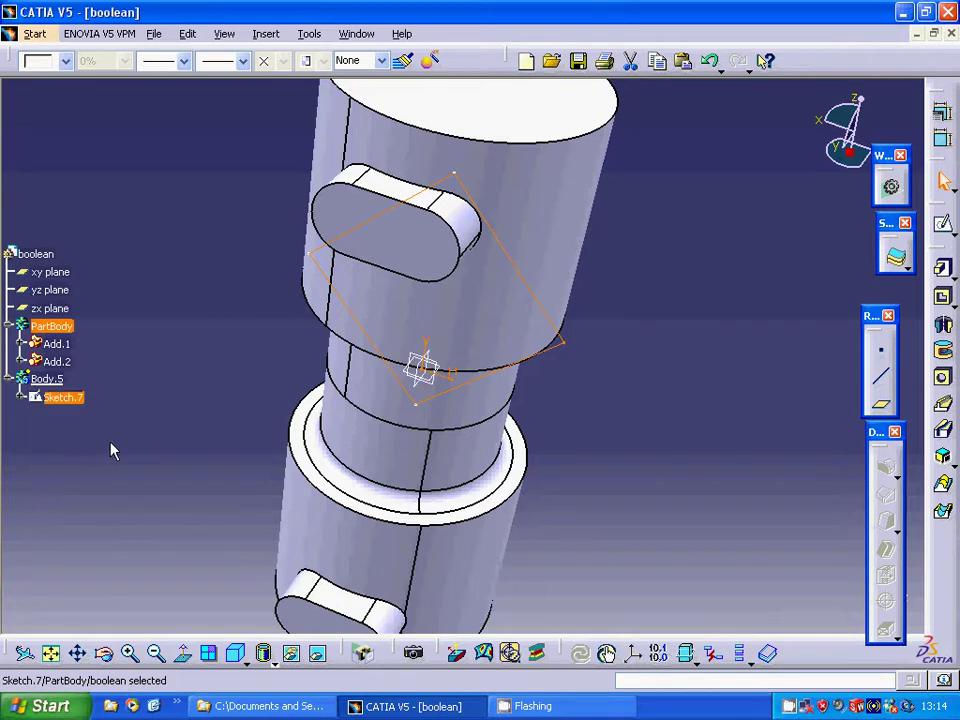
pyautogui.click(120, 451)
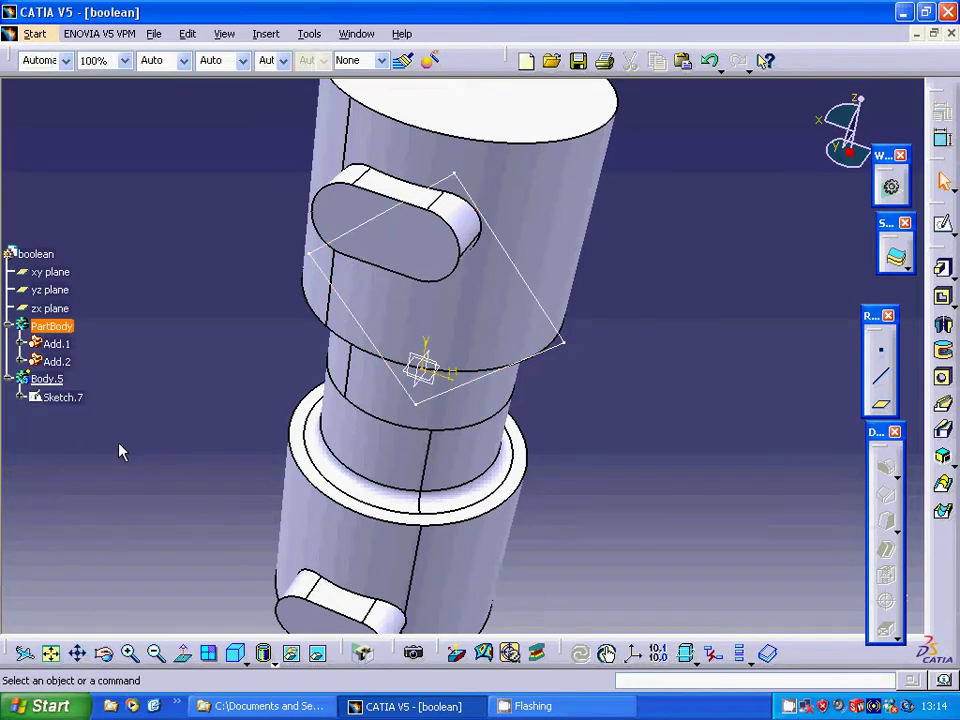
pyautogui.click(73, 400)
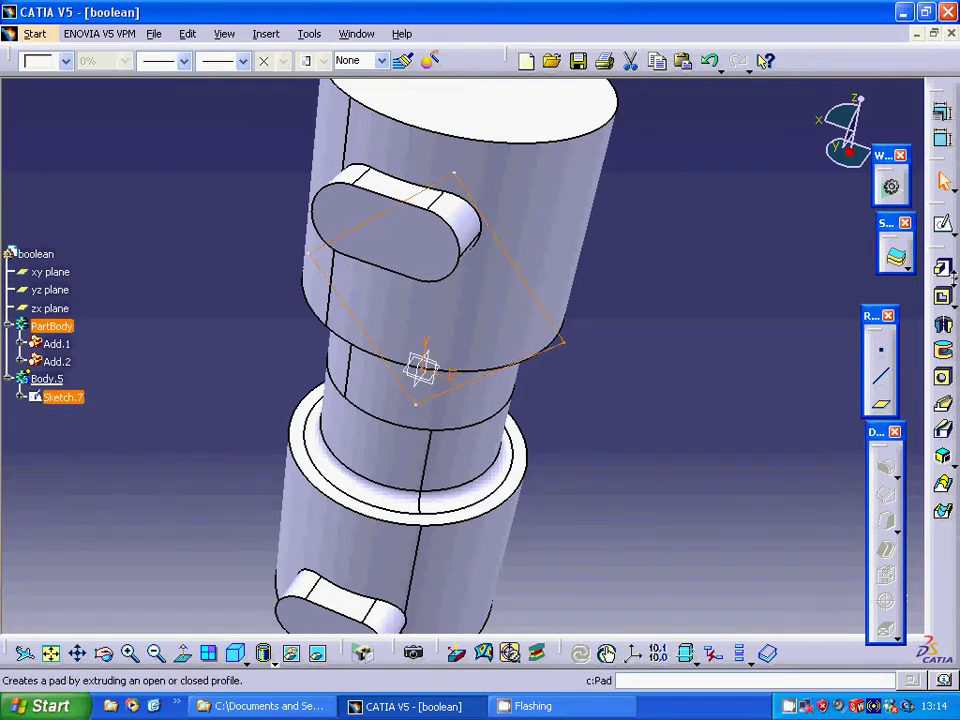
pyautogui.click(942, 268)
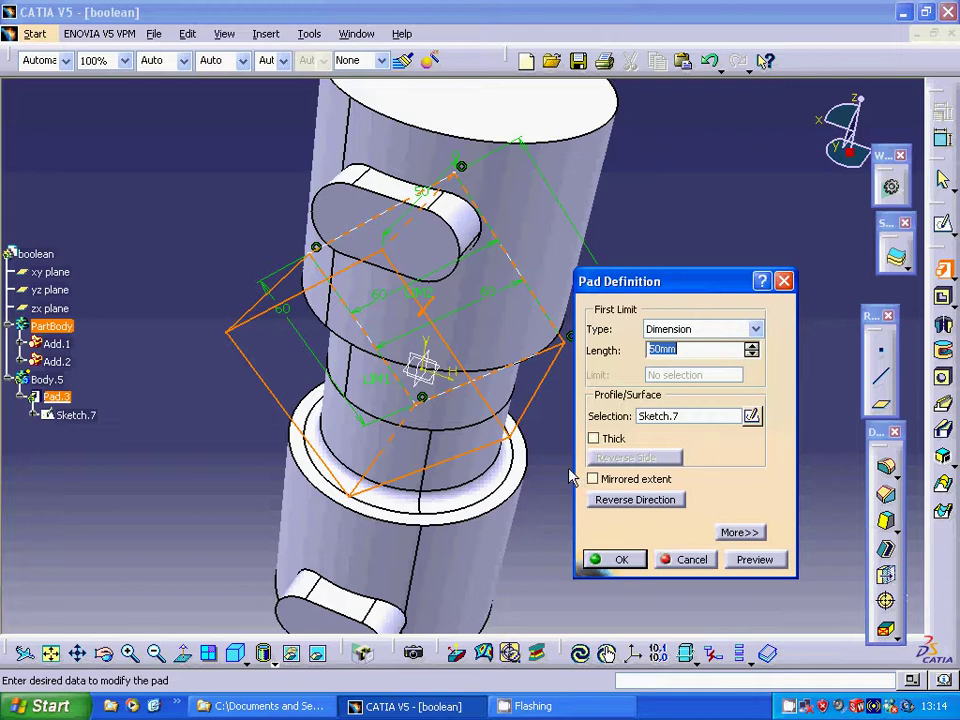
pyautogui.click(697, 563)
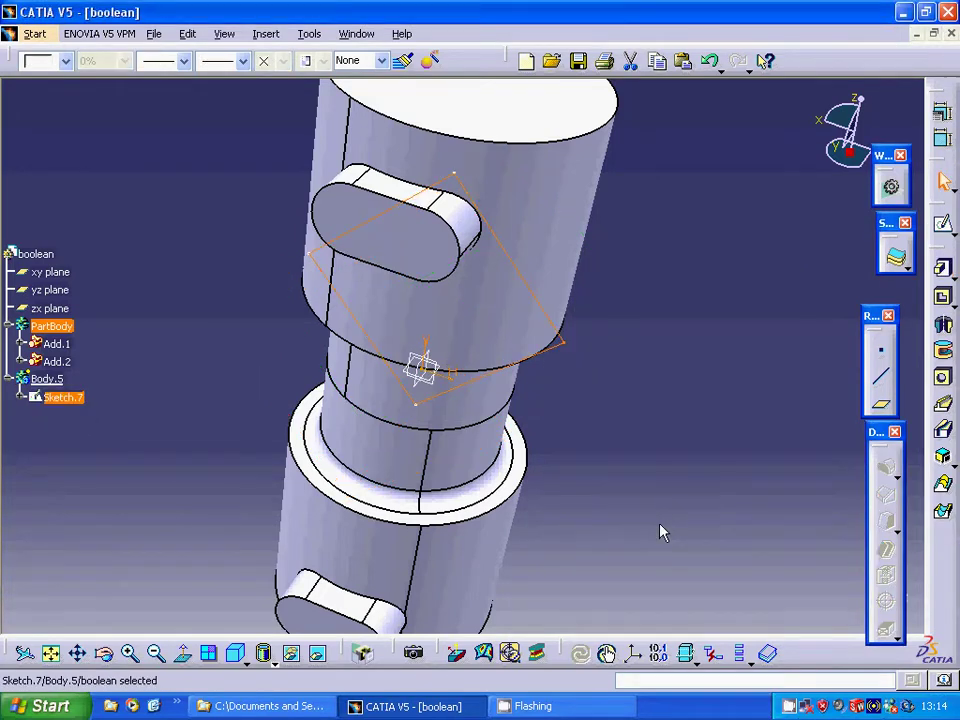
# Delete the diamond sketch Sketch.7 from Body.5 and start a new sketch on the yz plane
pyautogui.rightClick(70, 405)
pyautogui.click(124, 279)
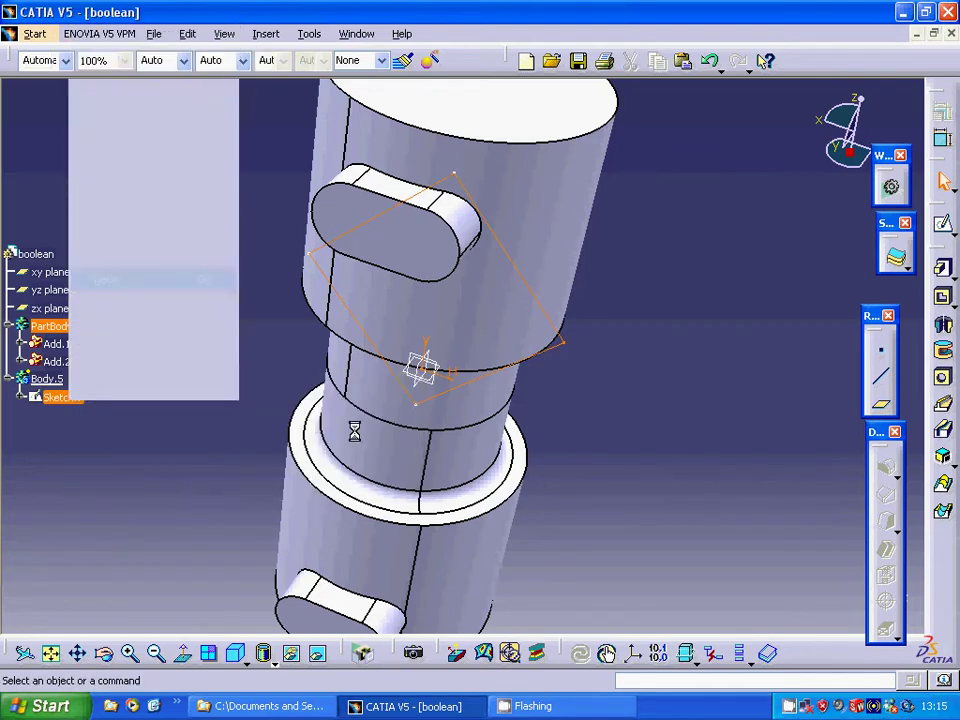
pyautogui.click(421, 370)
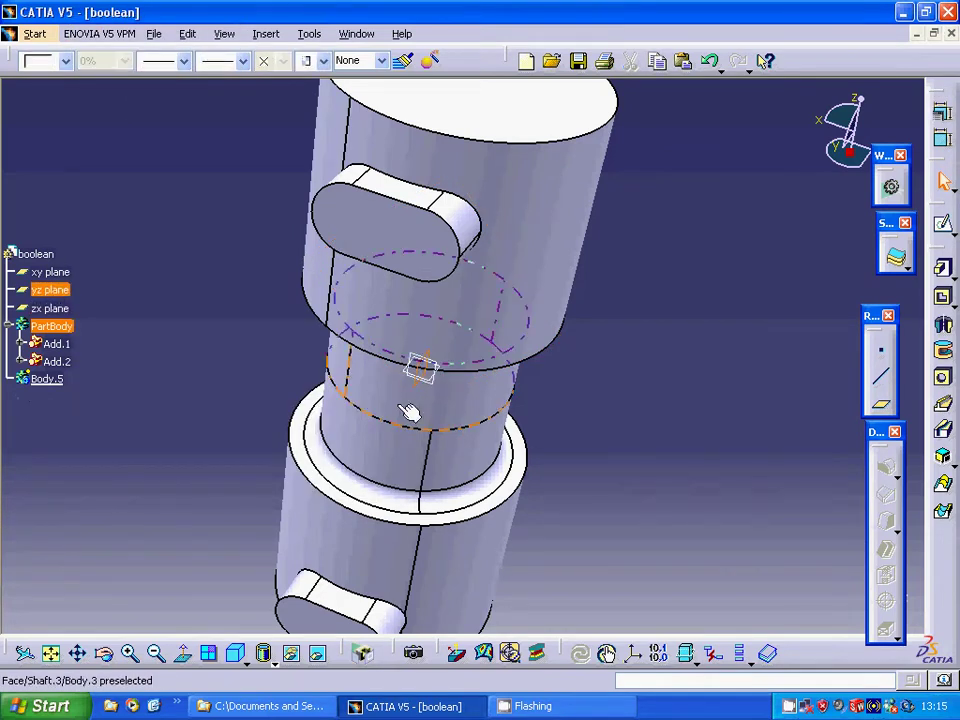
pyautogui.click(946, 228)
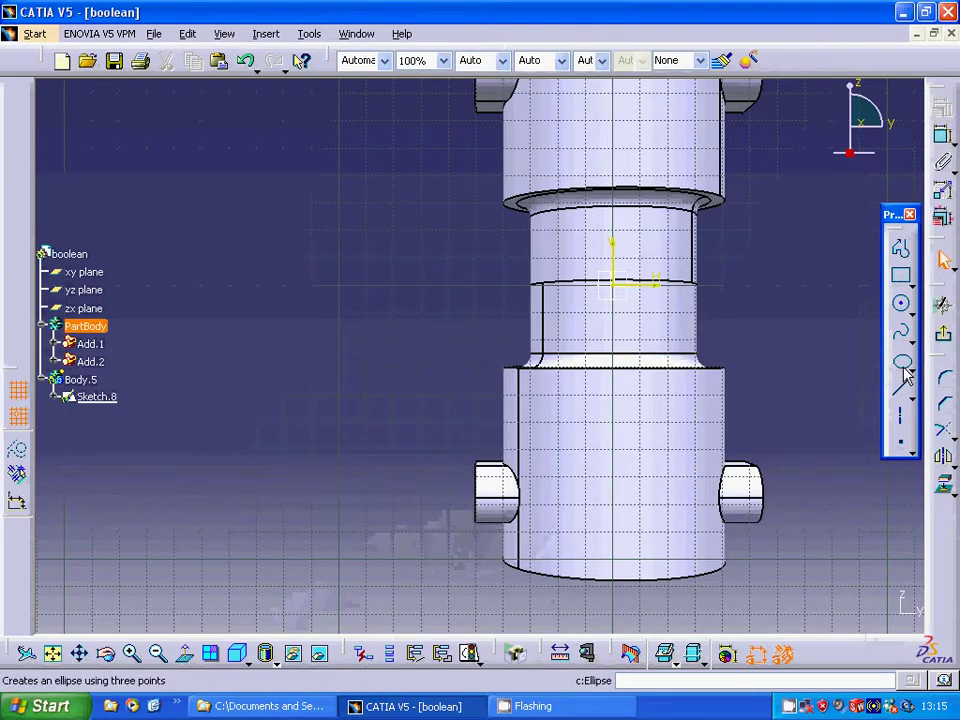
# Draw a vertical line up from the origin and a diagonal line about 71 mm long sloping down from its upper end
pyautogui.click(904, 397)
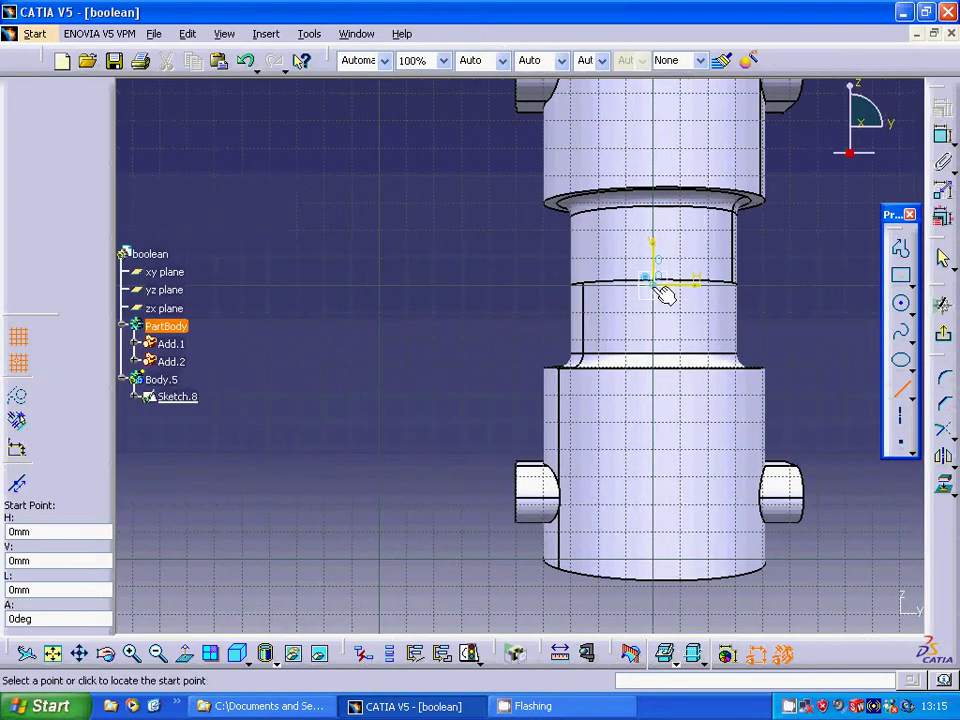
pyautogui.click(658, 286)
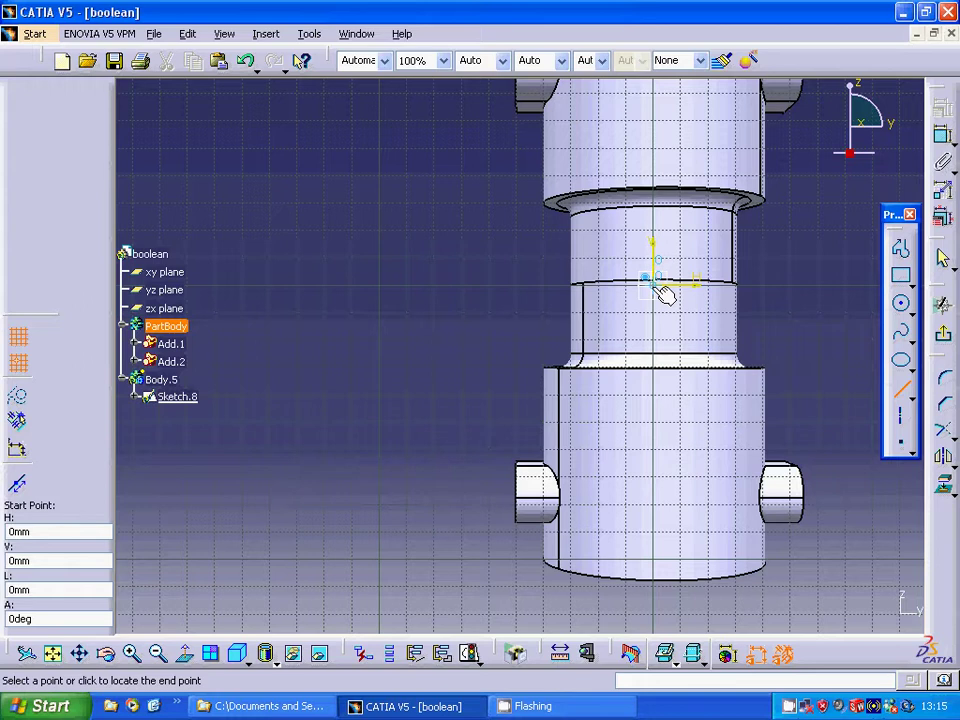
pyautogui.click(660, 98)
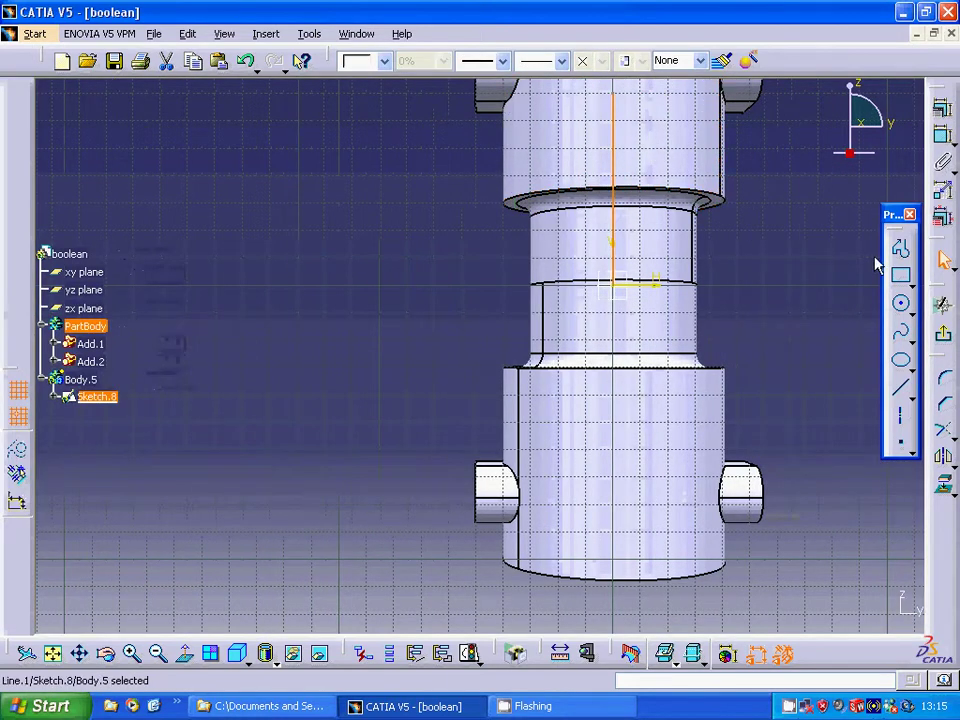
pyautogui.click(903, 390)
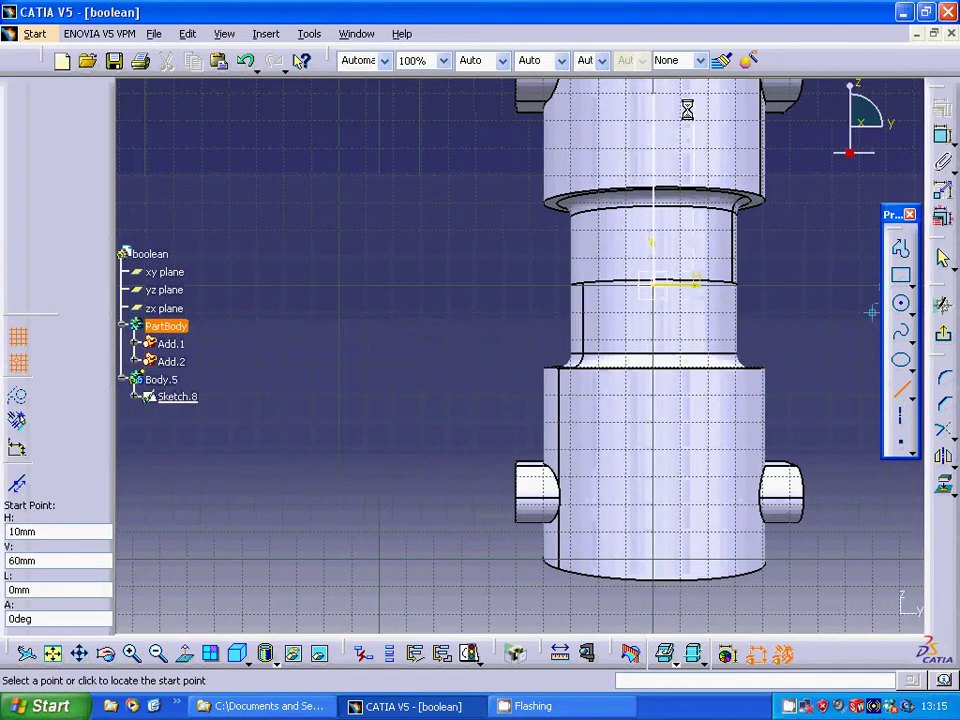
pyautogui.click(669, 99)
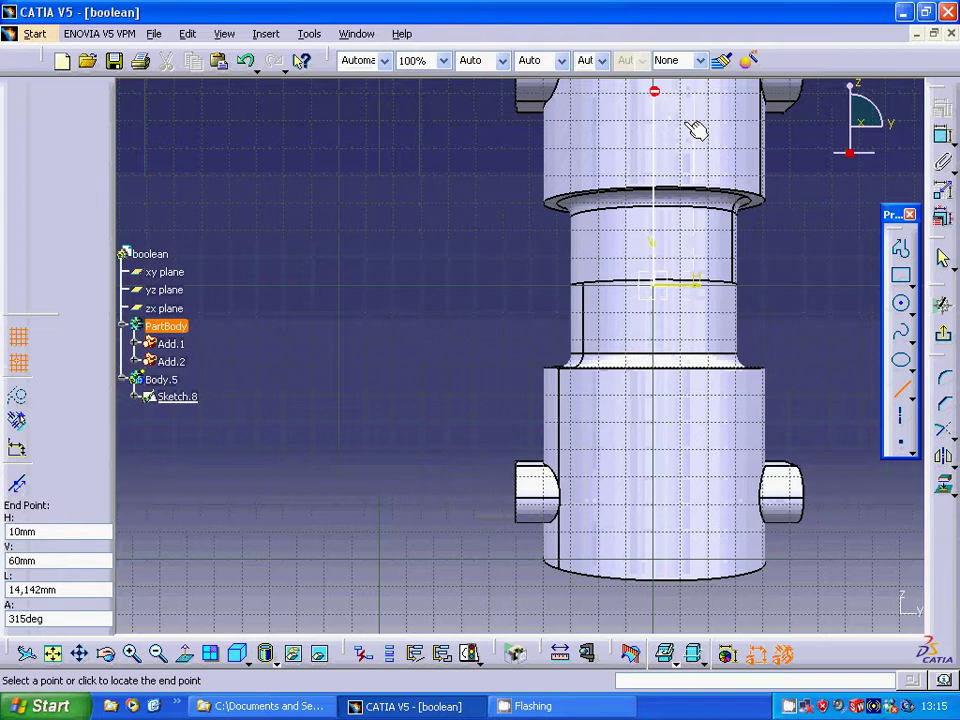
pyautogui.click(790, 232)
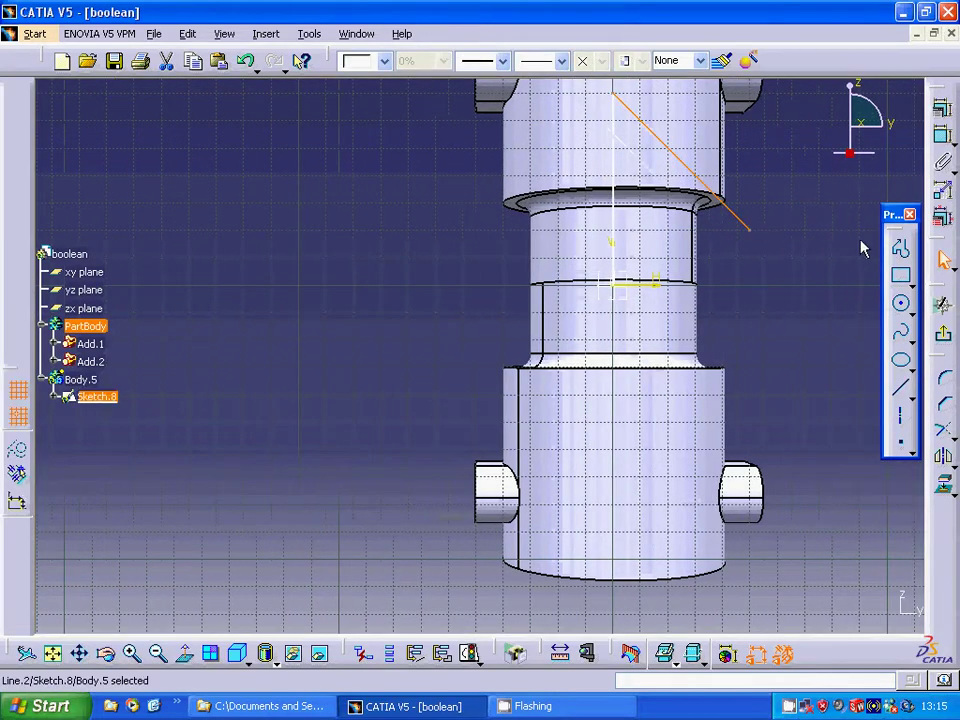
# Dimension the diagonal line's length and set it to 60 mm
pyautogui.click(941, 190)
pyautogui.click(715, 196)
pyautogui.click(776, 172)
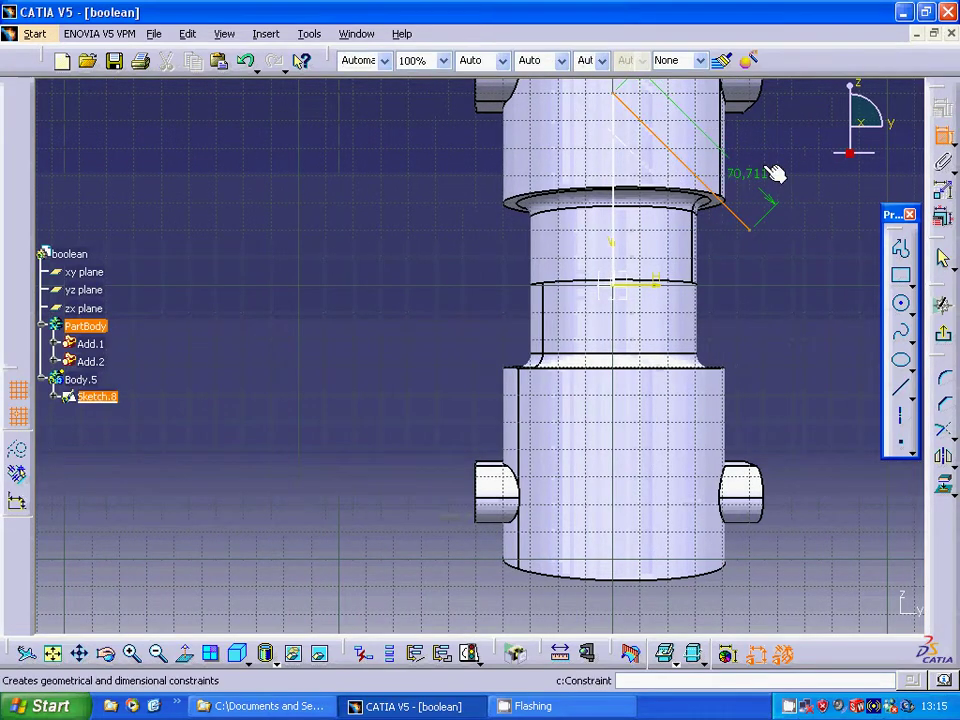
pyautogui.click(765, 162)
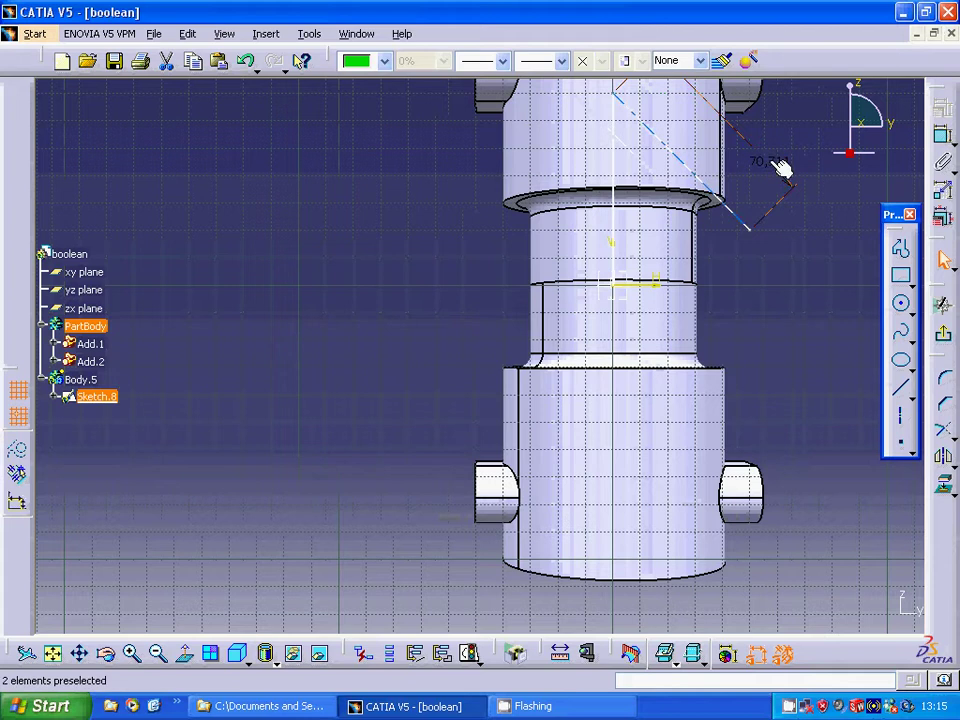
pyautogui.doubleClick(769, 161)
pyautogui.write('60')
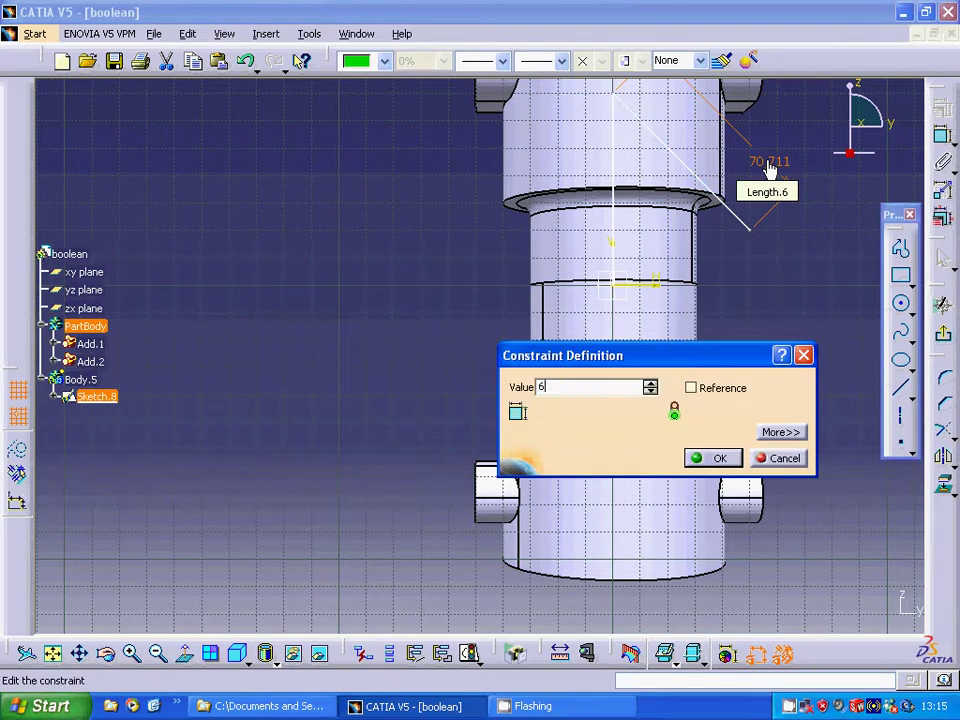
pyautogui.click(718, 458)
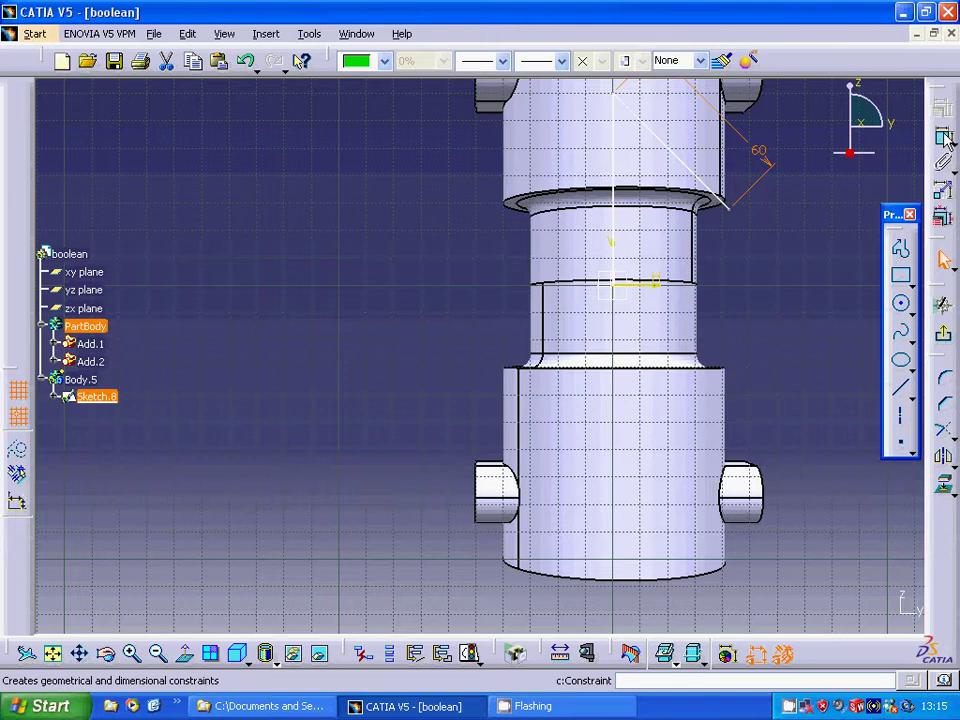
# Add an angle constraint between the diagonal line and the vertical line
pyautogui.click(560, 653)
pyautogui.click(648, 130)
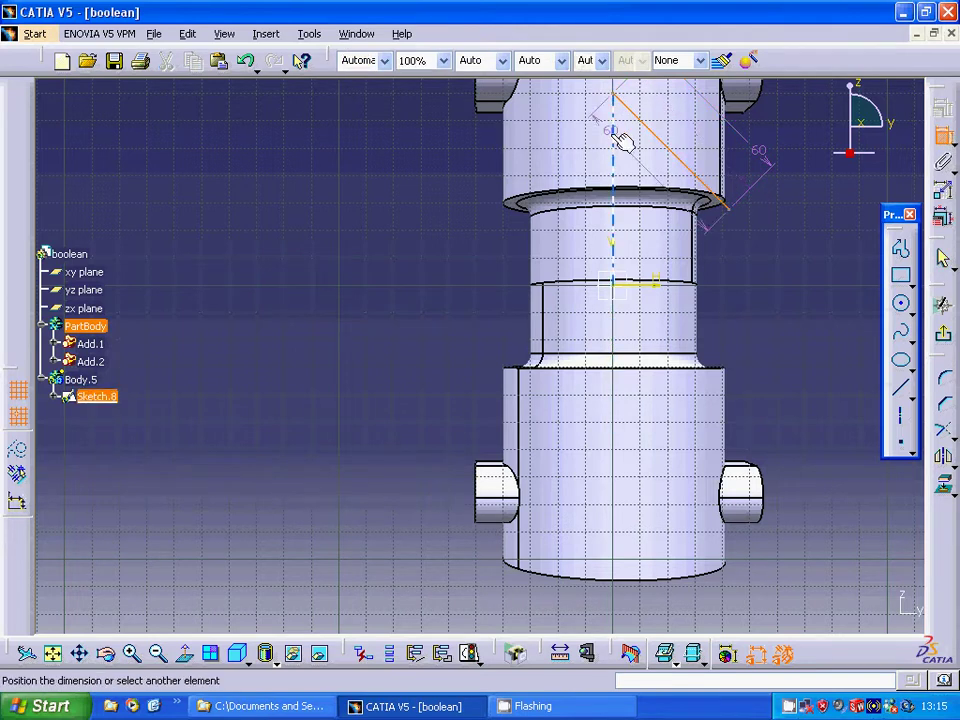
pyautogui.click(613, 133)
pyautogui.click(781, 287)
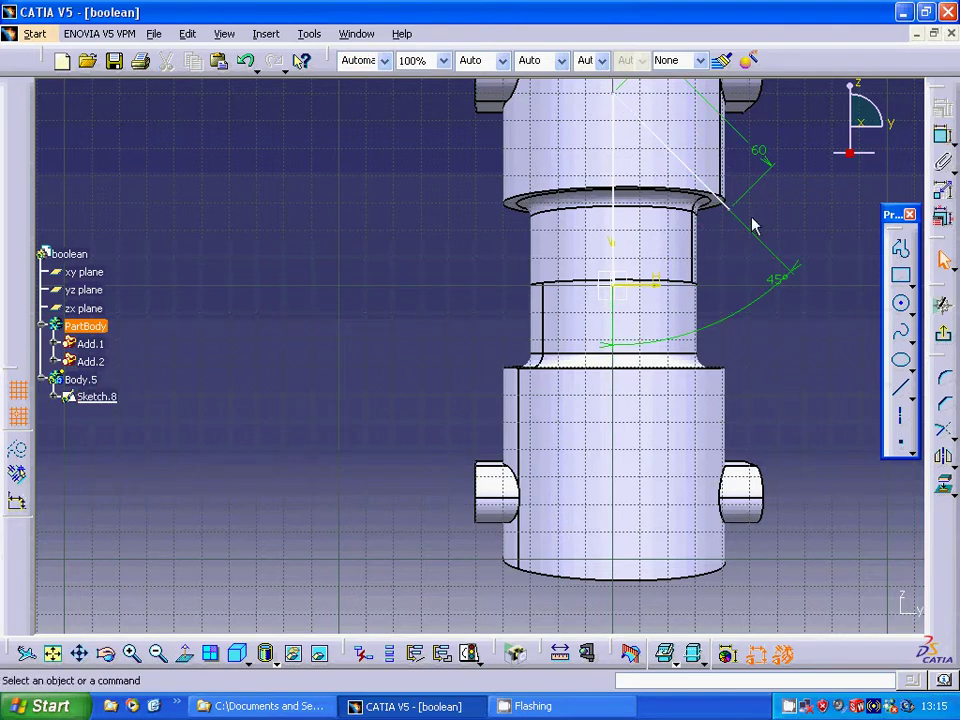
# Mirror the 60 mm diagonal line about the vertical line
pyautogui.click(726, 201)
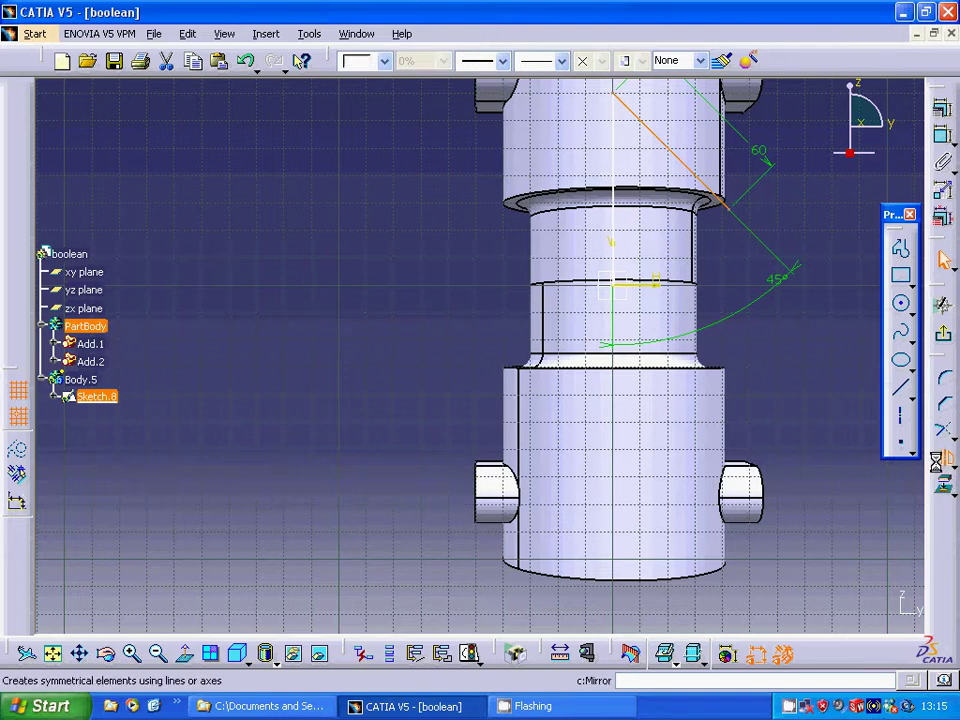
pyautogui.click(943, 262)
pyautogui.click(614, 241)
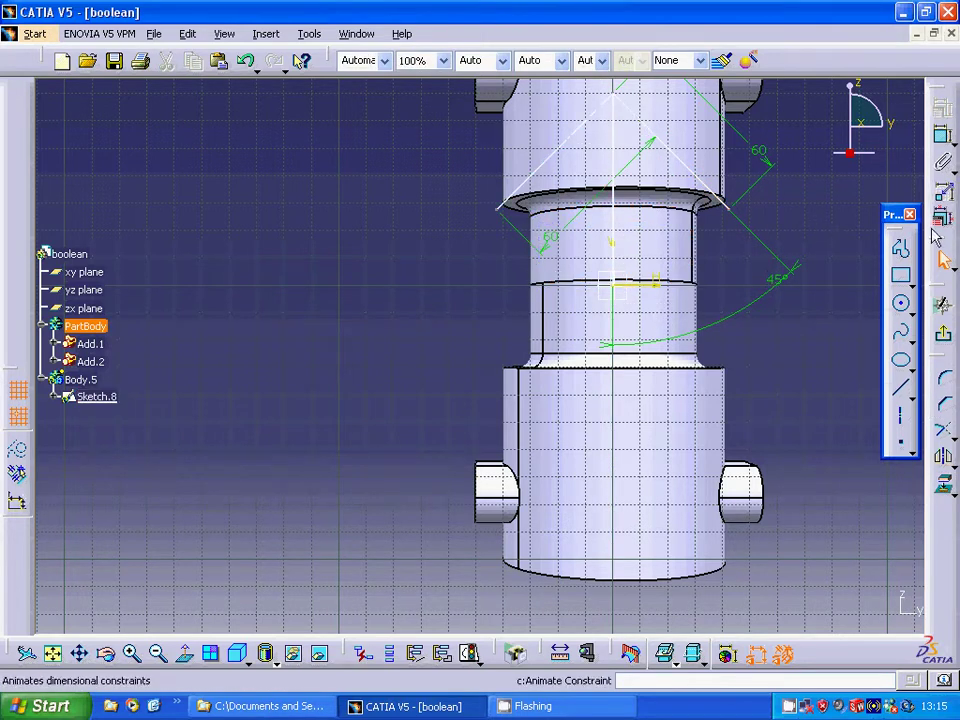
# Join the lower ends of the two diagonals with a horizontal line and mirror both diagonals about it to form a diamond
pyautogui.click(900, 388)
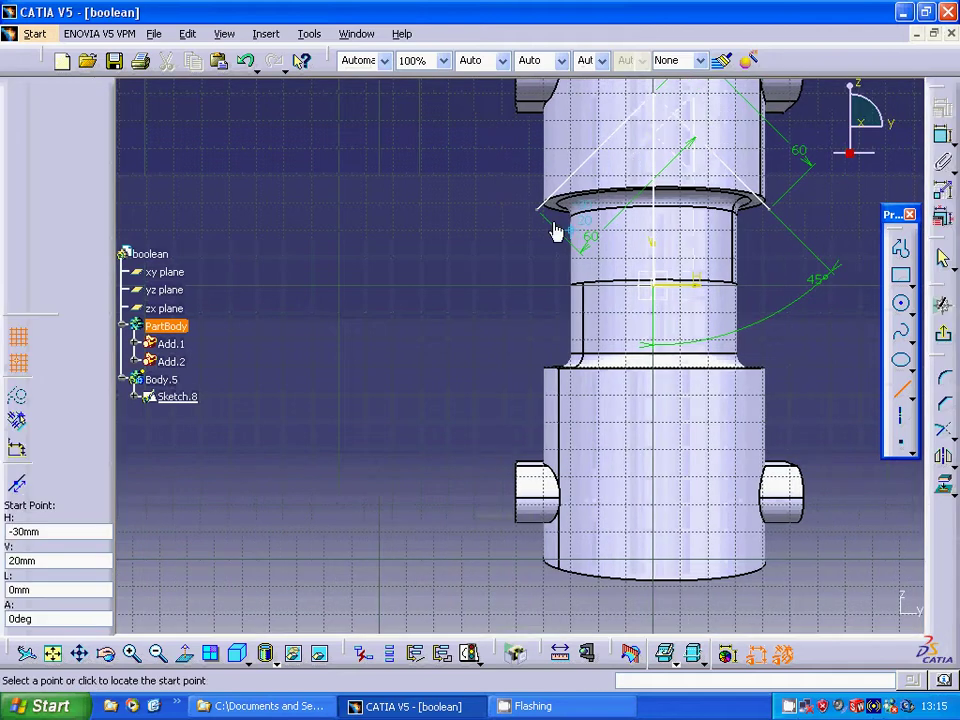
pyautogui.click(540, 208)
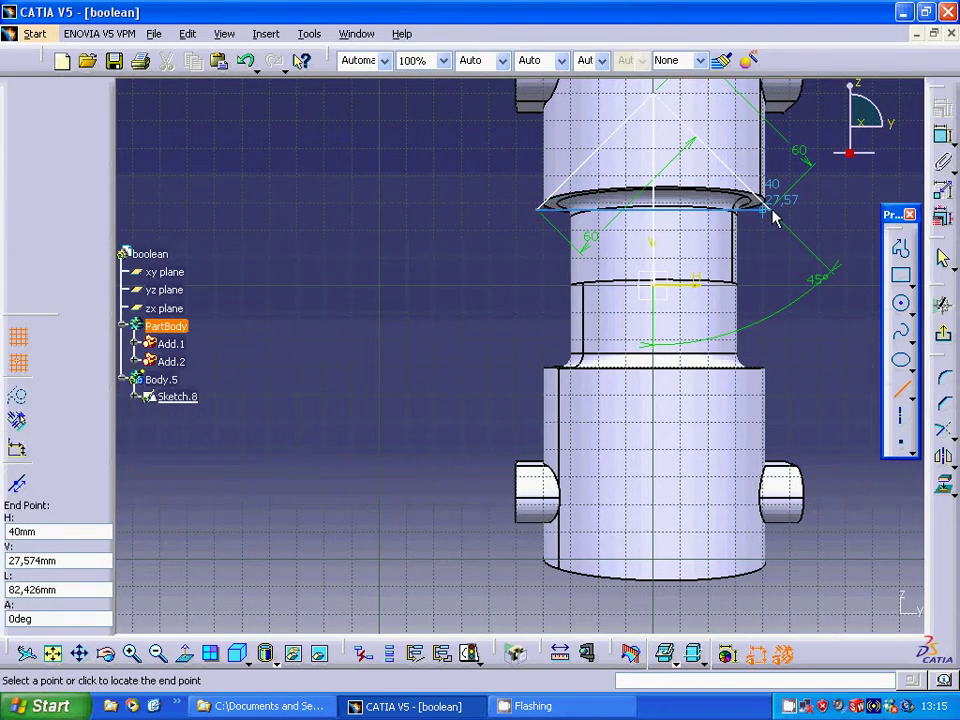
pyautogui.click(777, 212)
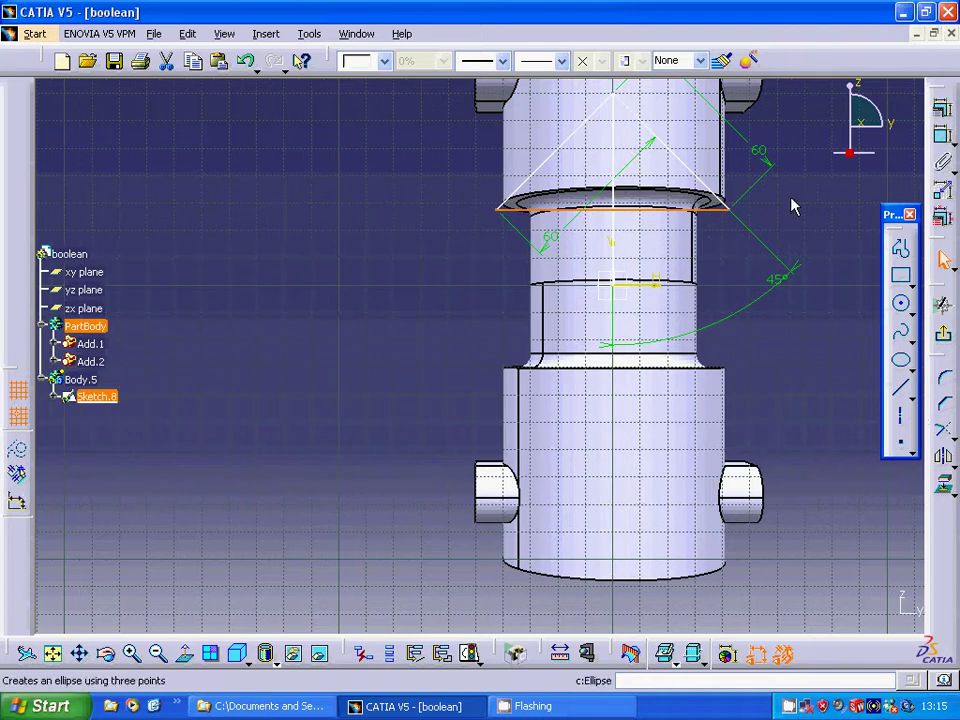
pyautogui.click(697, 178)
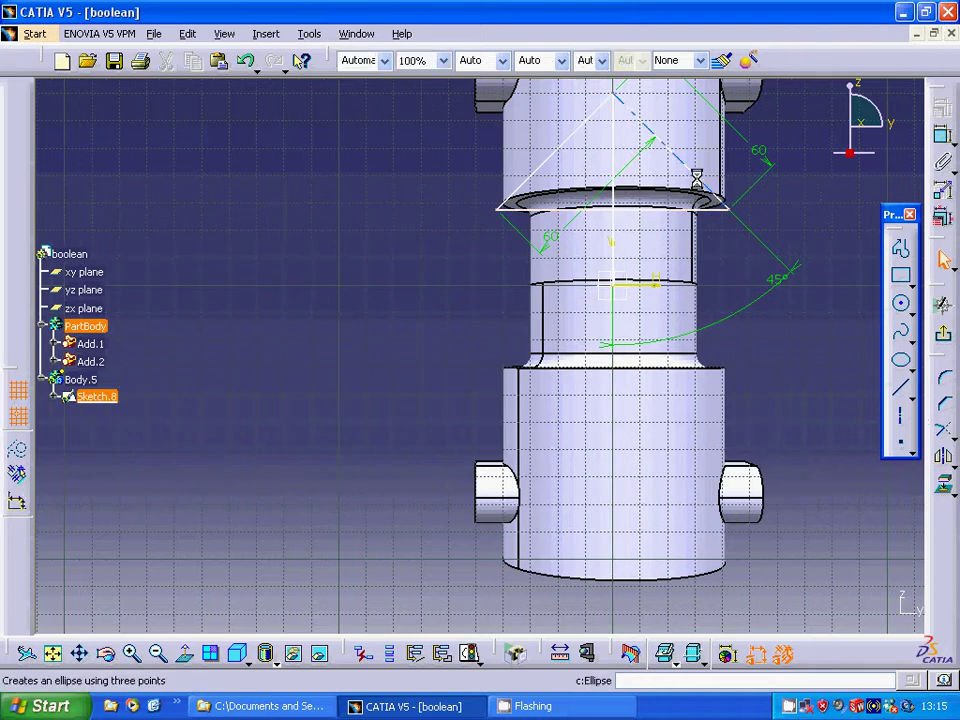
pyautogui.keyDown('ctrl'); pyautogui.click(577, 152); pyautogui.keyUp('ctrl')
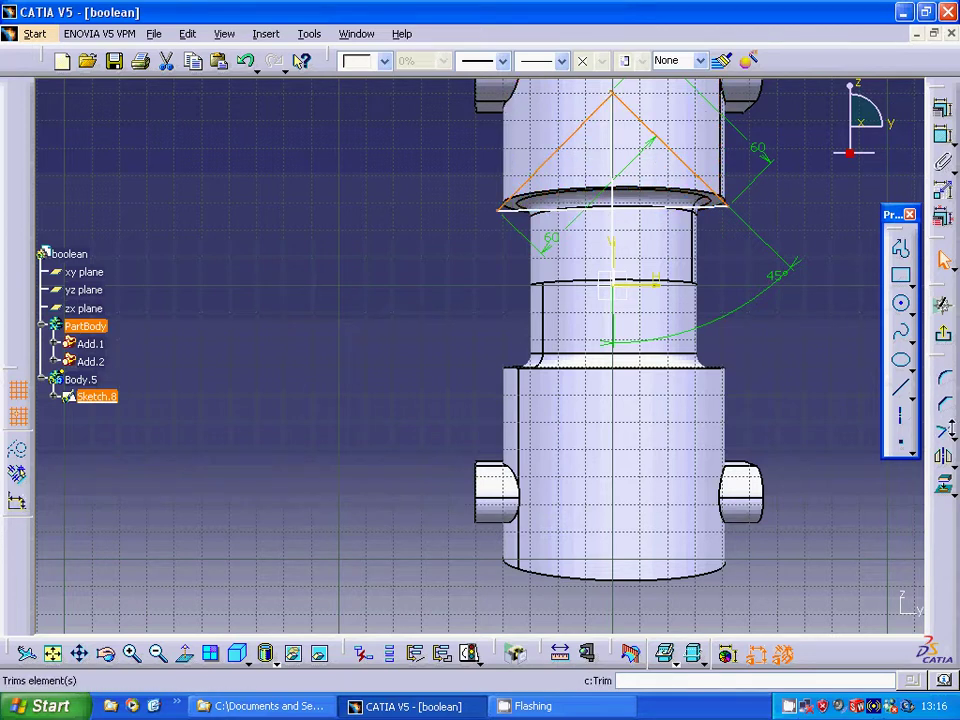
pyautogui.click(681, 207)
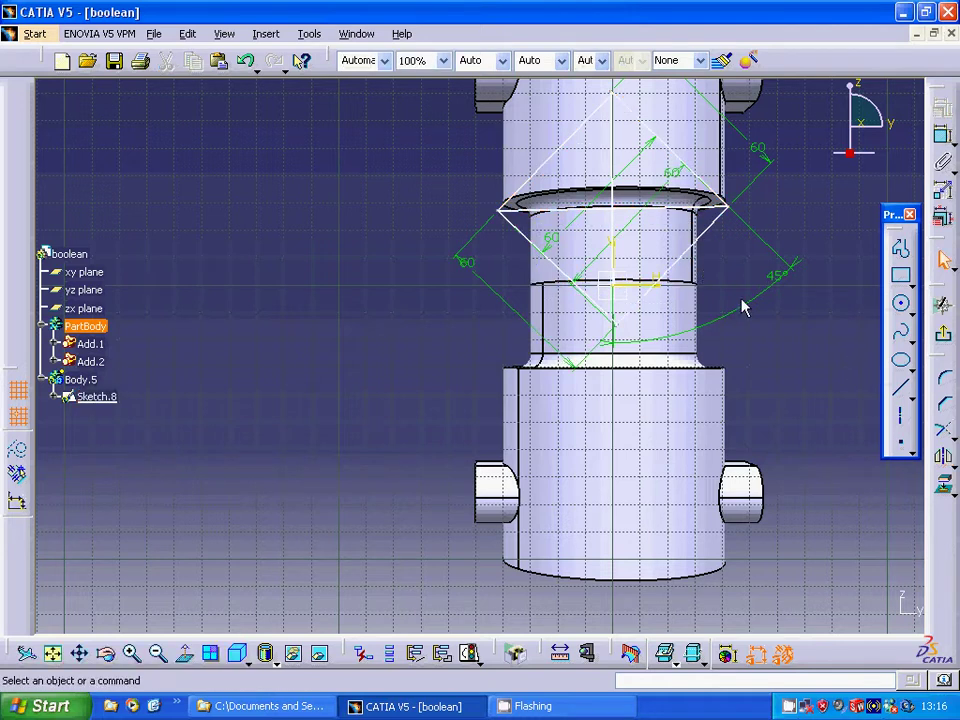
# Delete the horizontal and vertical helper lines inside the diamond and exit the sketch
pyautogui.rightClick(675, 212)
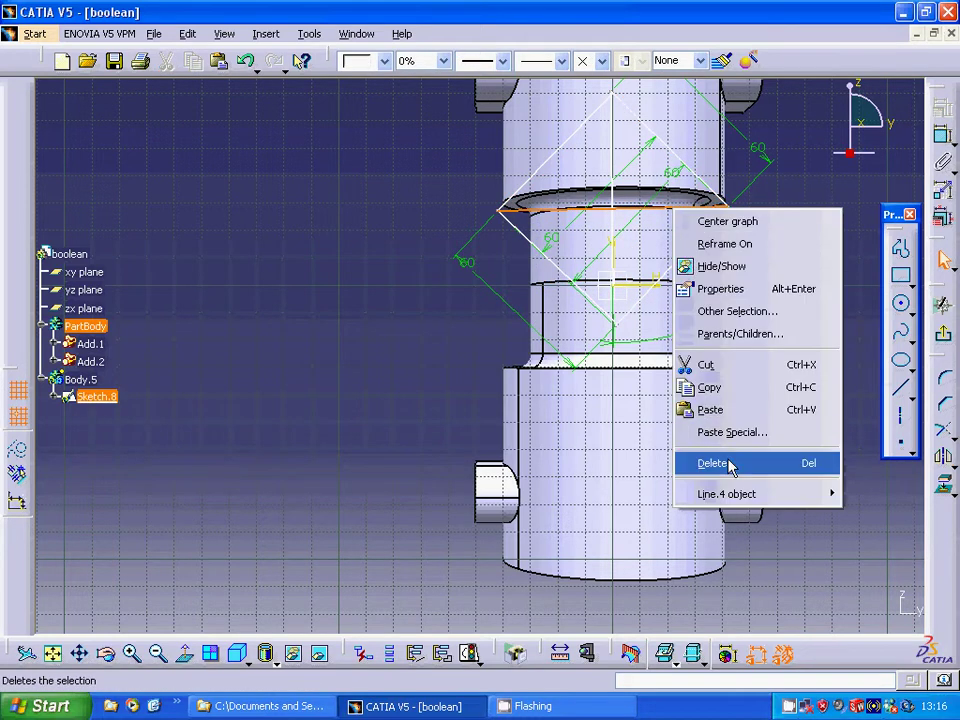
pyautogui.click(729, 465)
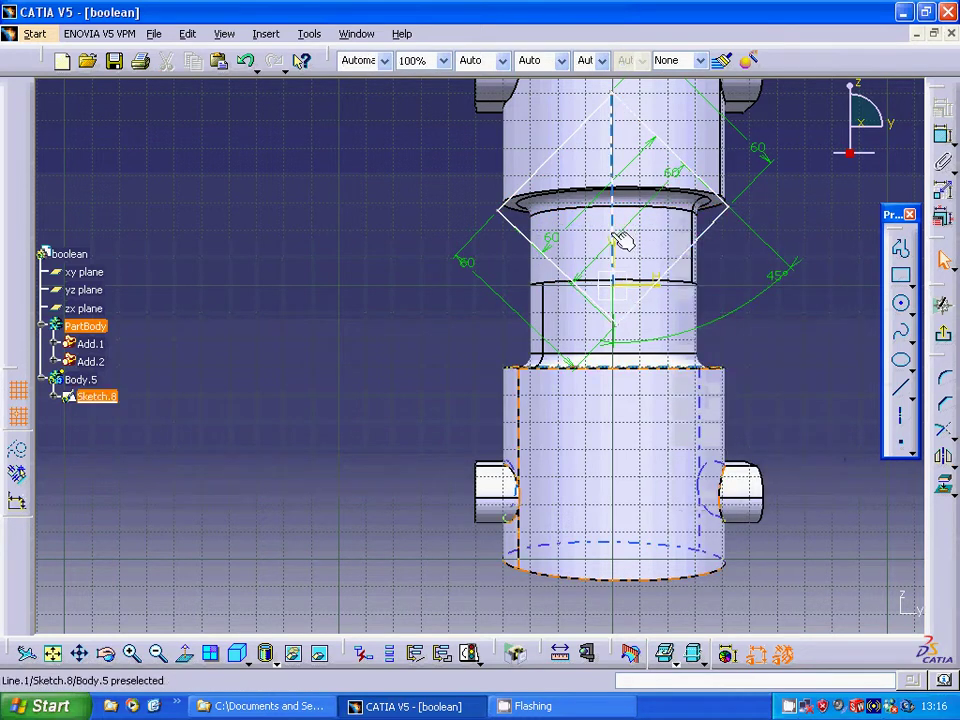
pyautogui.rightClick(613, 238)
pyautogui.click(667, 489)
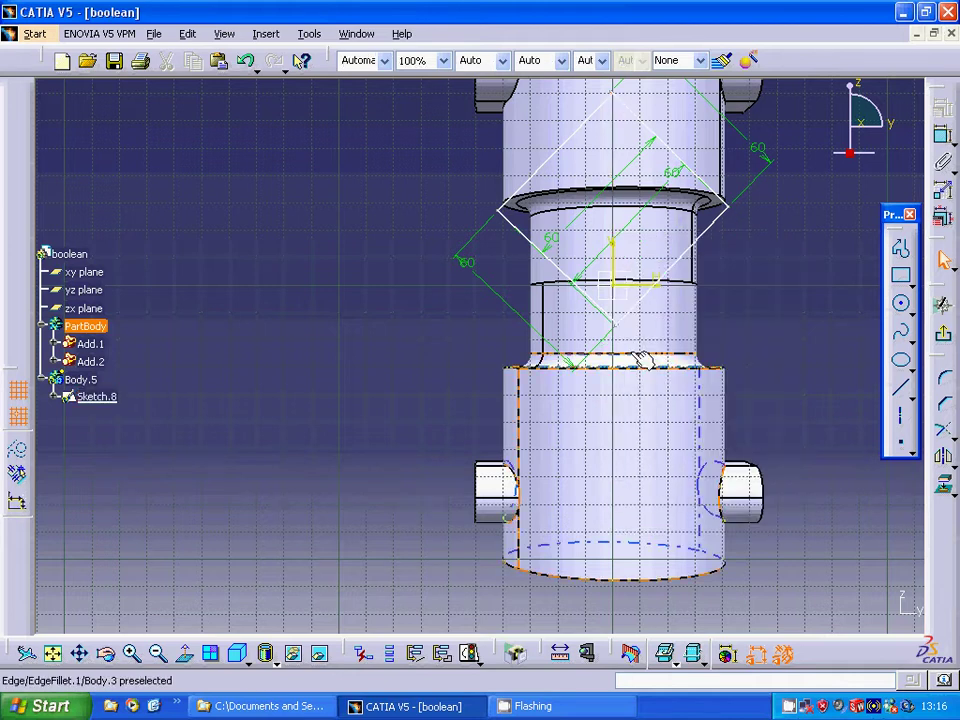
pyautogui.click(943, 335)
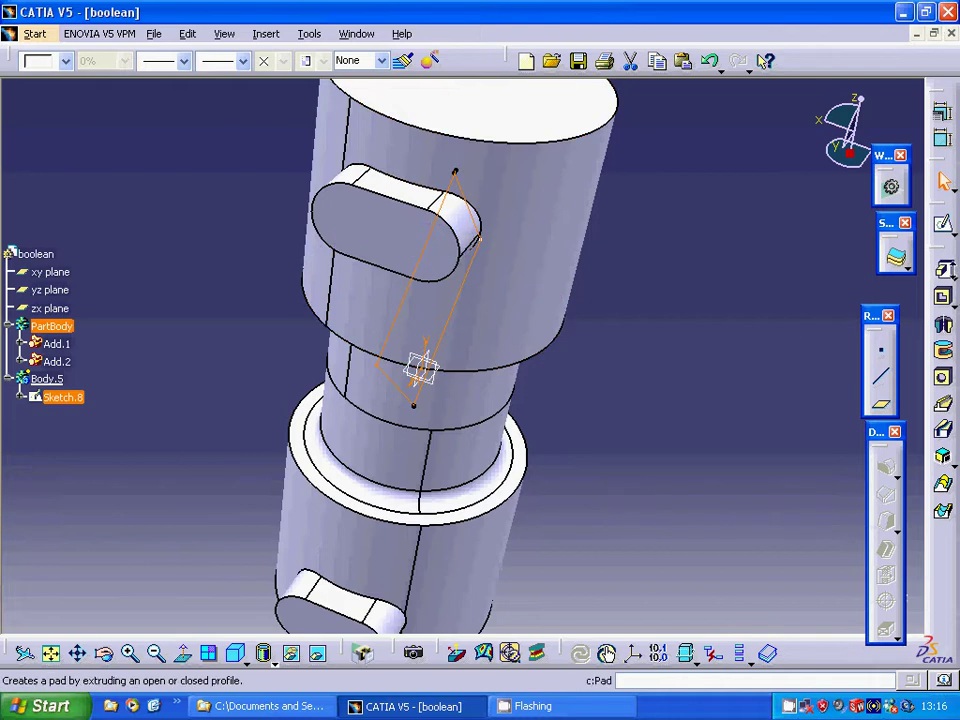
# Try to pad the diamond sketch with a 50 mm first limit and a 50 mm second limit
pyautogui.click(943, 268)
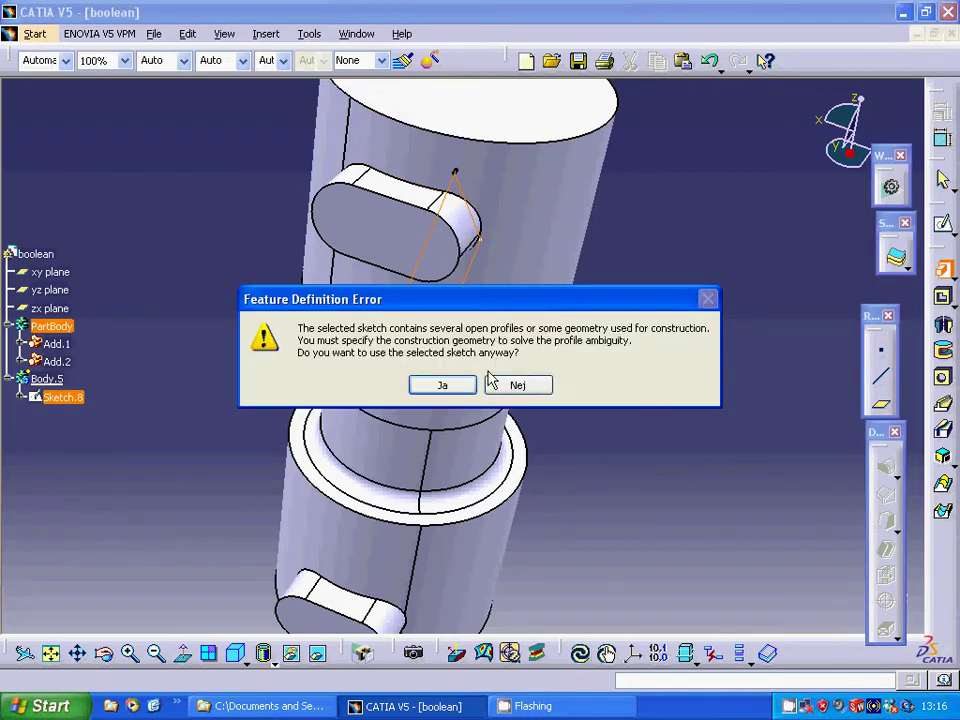
pyautogui.click(465, 385)
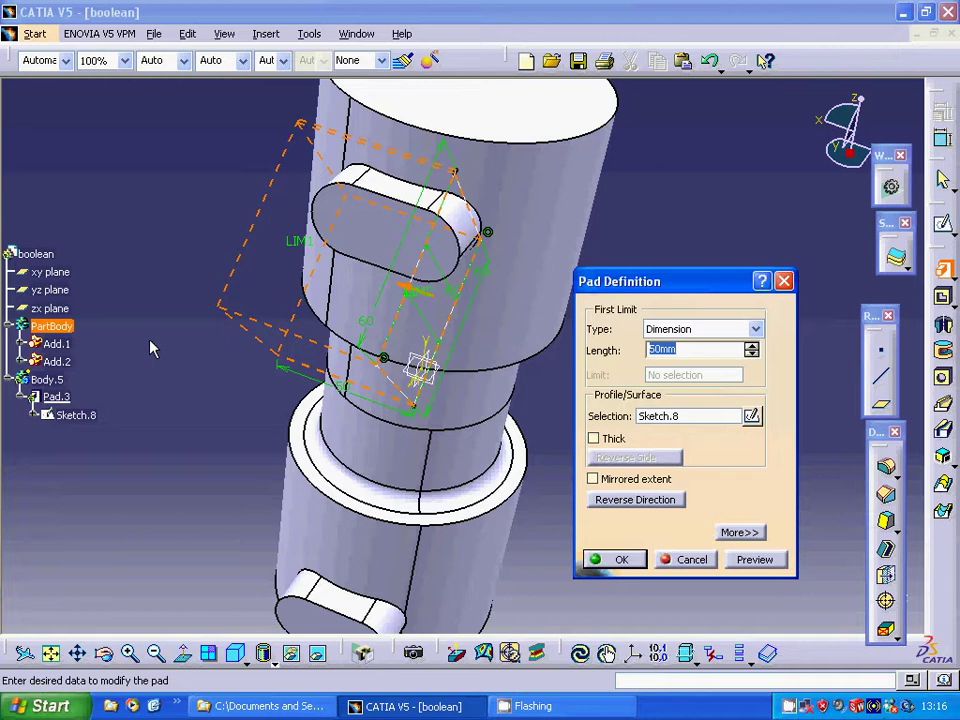
pyautogui.click(740, 532)
pyautogui.moveTo(861, 348); pyautogui.dragTo(787, 343)
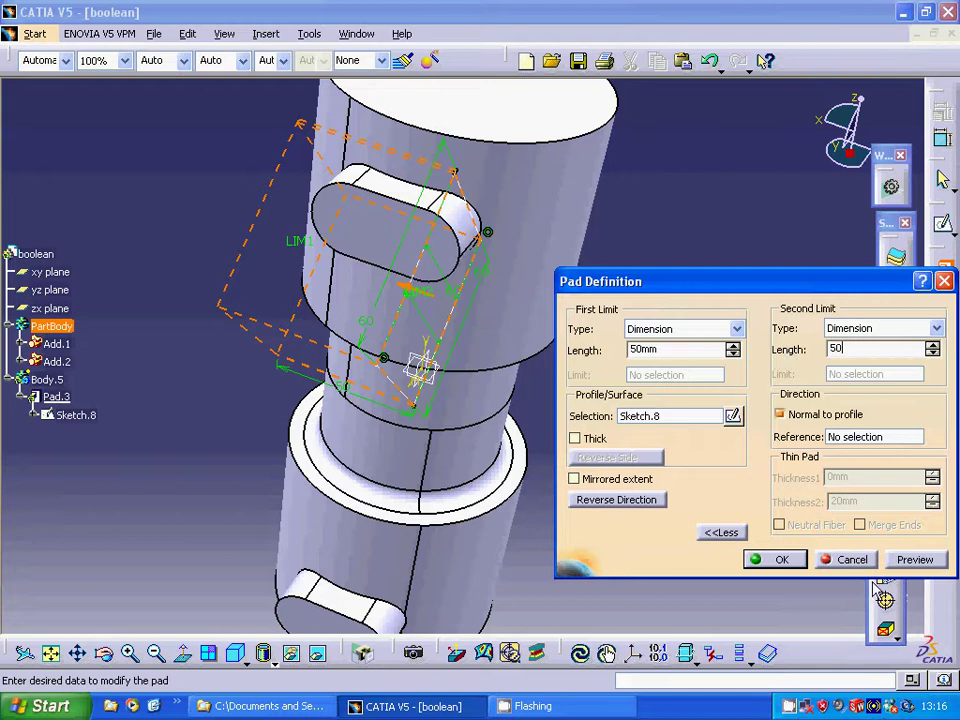
pyautogui.click(903, 563)
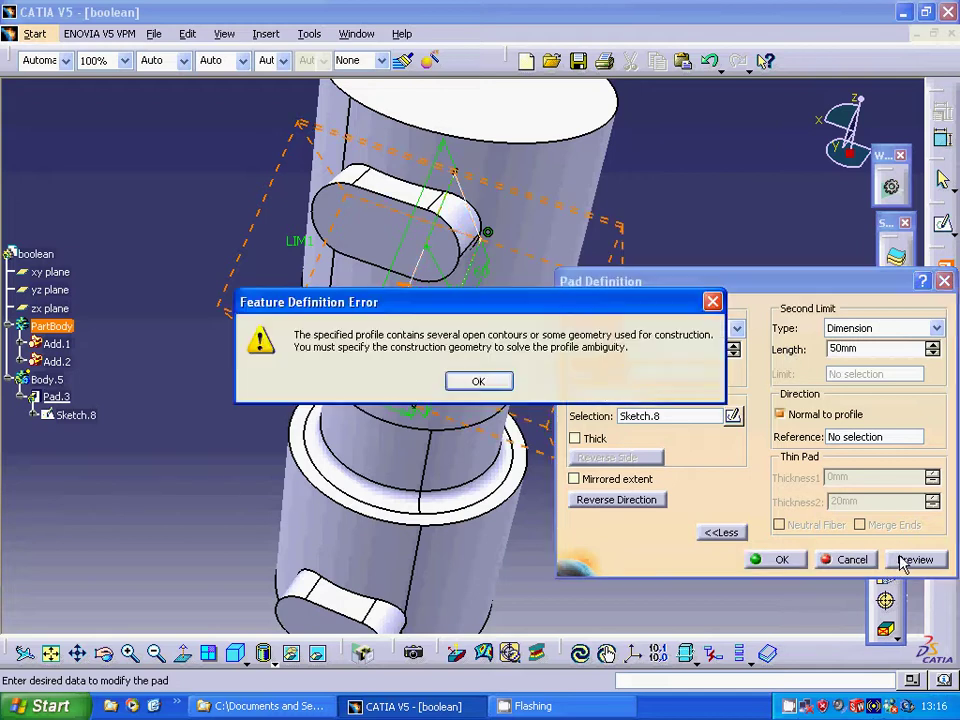
pyautogui.click(492, 382)
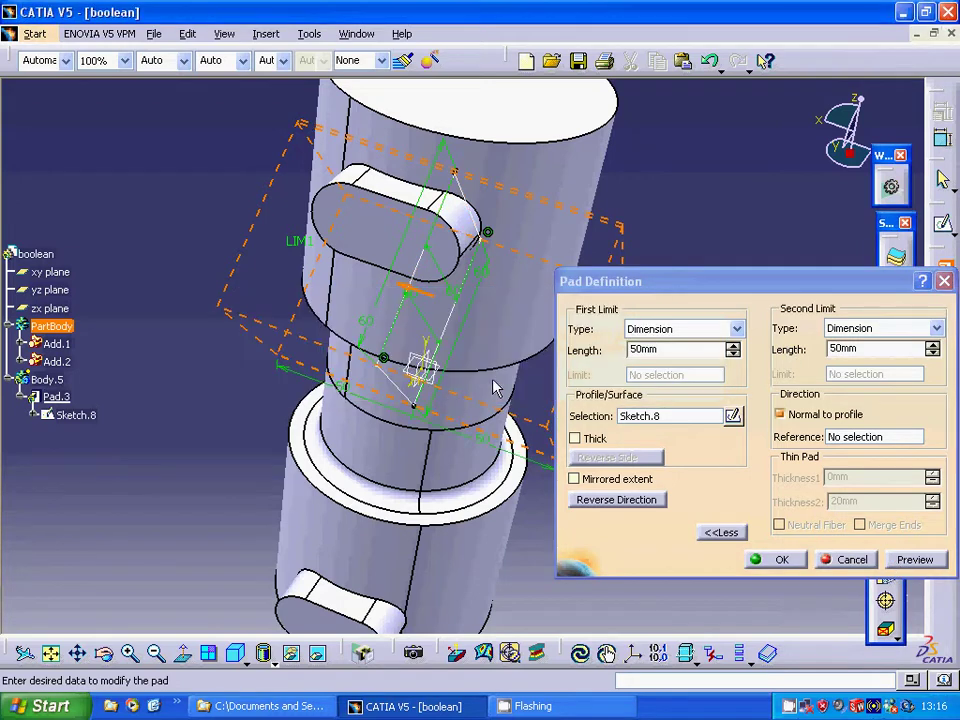
pyautogui.click(790, 559)
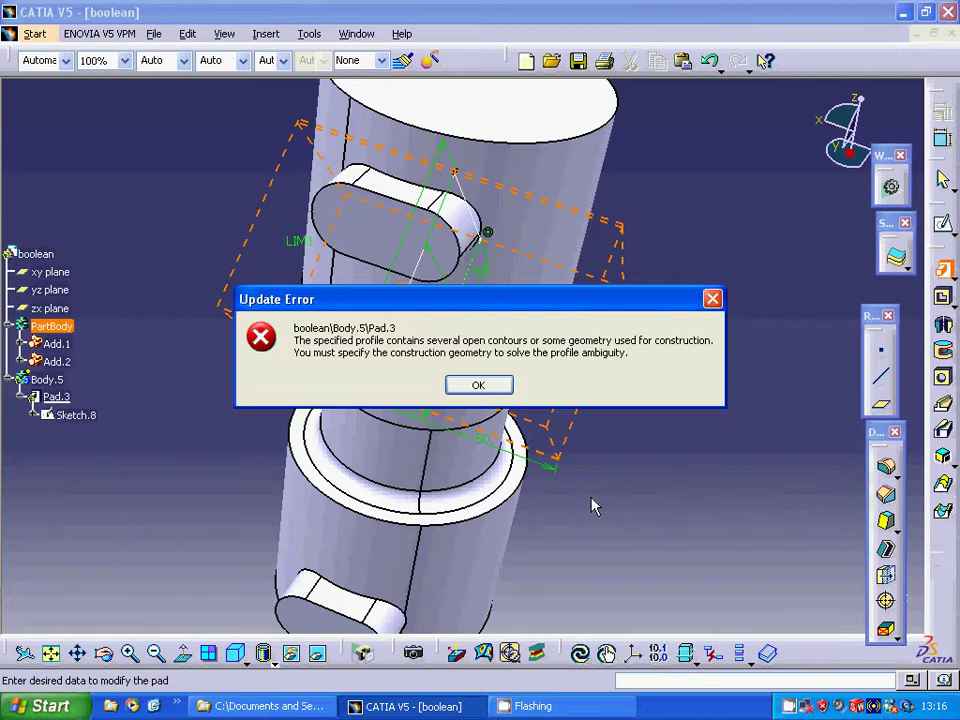
pyautogui.click(478, 386)
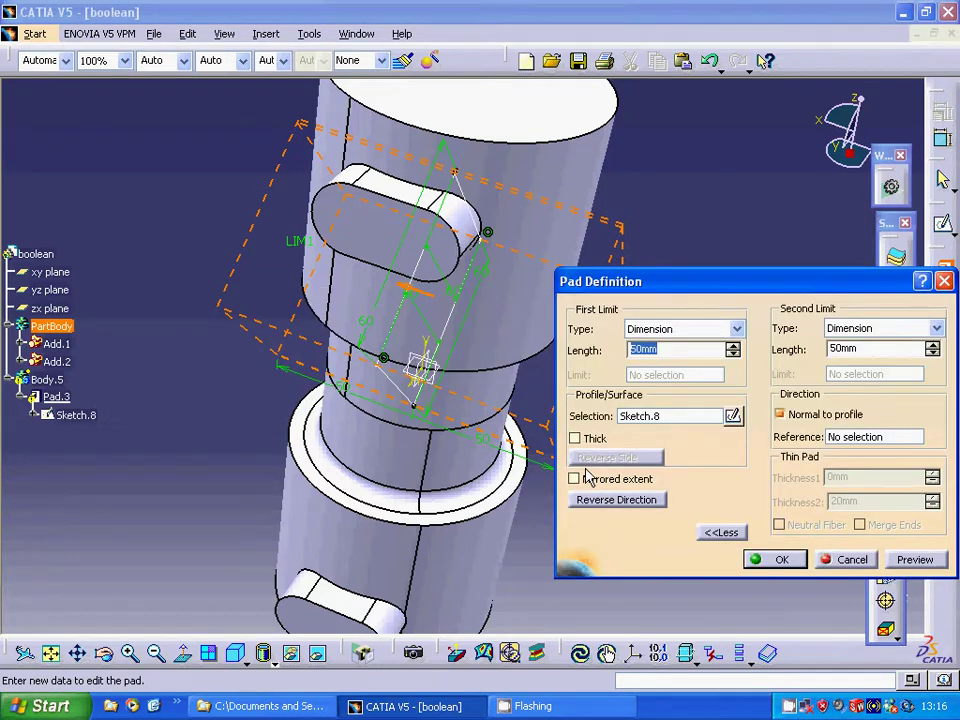
pyautogui.click(852, 560)
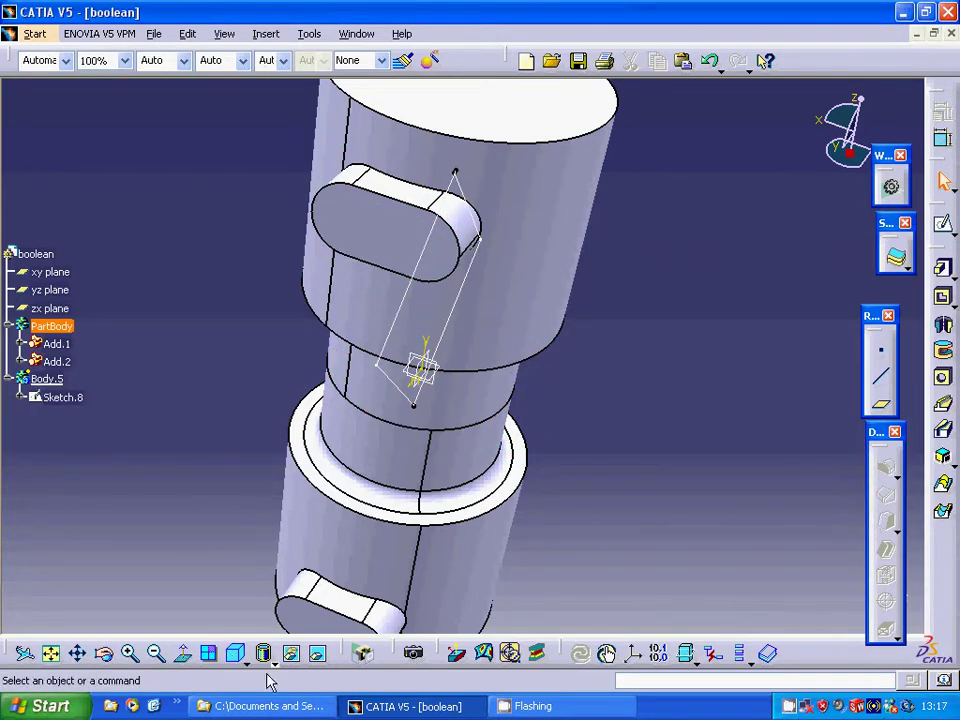
# Reopen Sketch.8 of Body.5 for editing, with the diamond's bottom corner in view
pyautogui.click(131, 655)
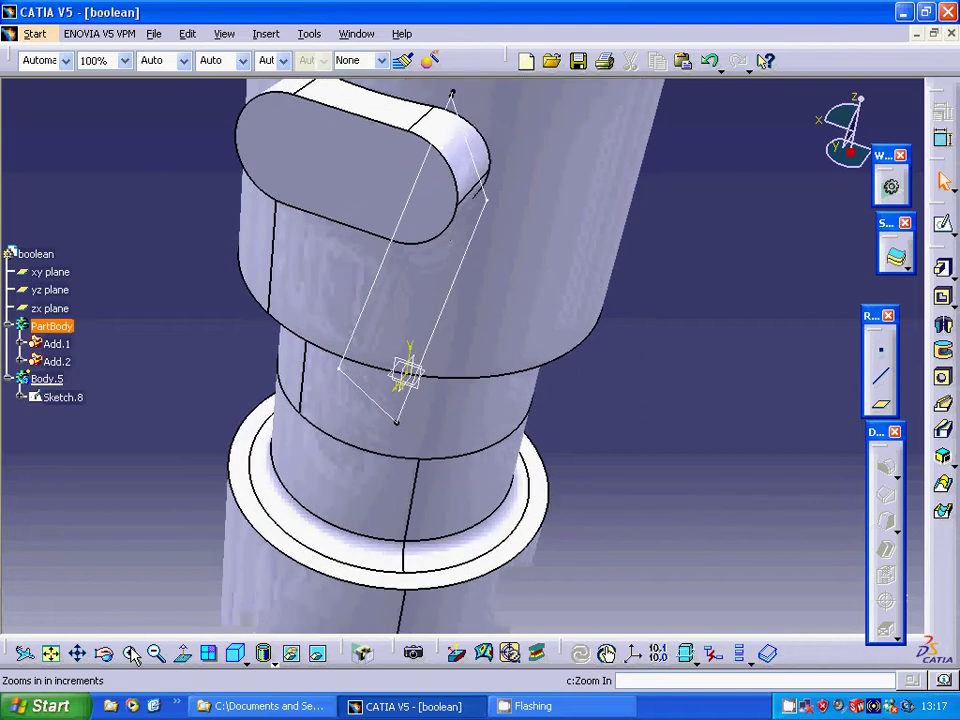
pyautogui.click(131, 655)
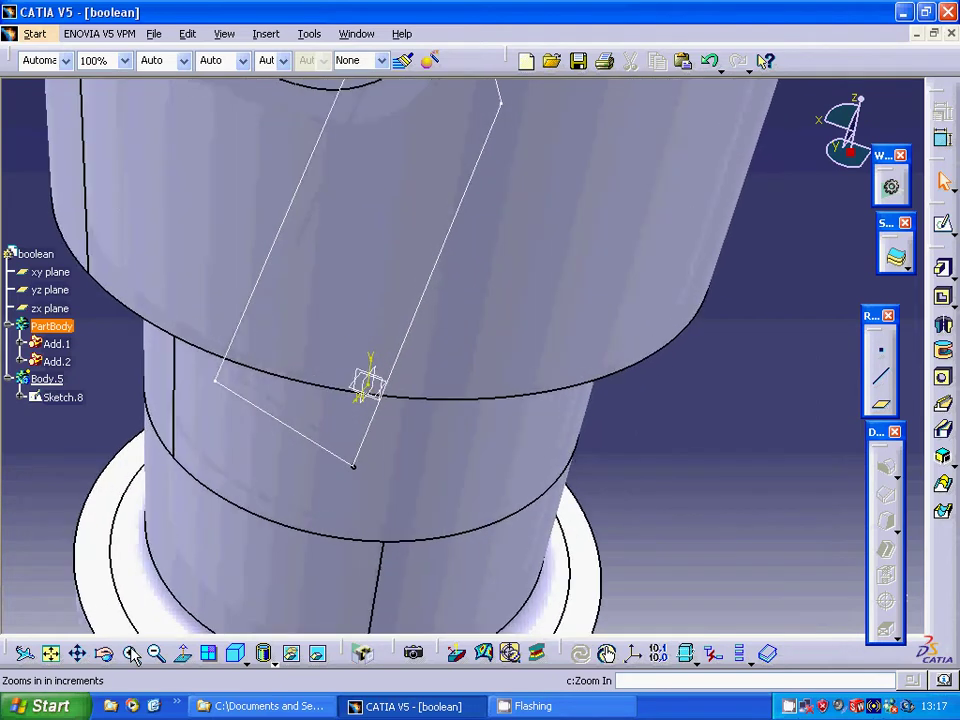
pyautogui.rightClick(75, 400)
pyautogui.moveTo(195, 381)
pyautogui.click(300, 381)
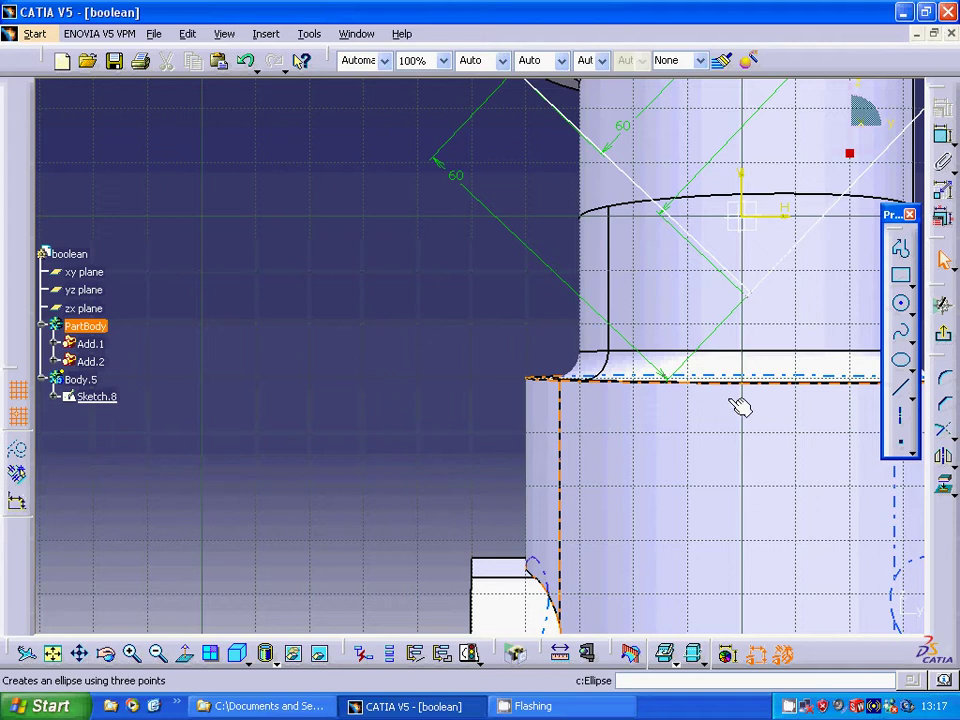
pyautogui.moveTo(783, 433); pyautogui.dragTo(564, 557, button='middle')
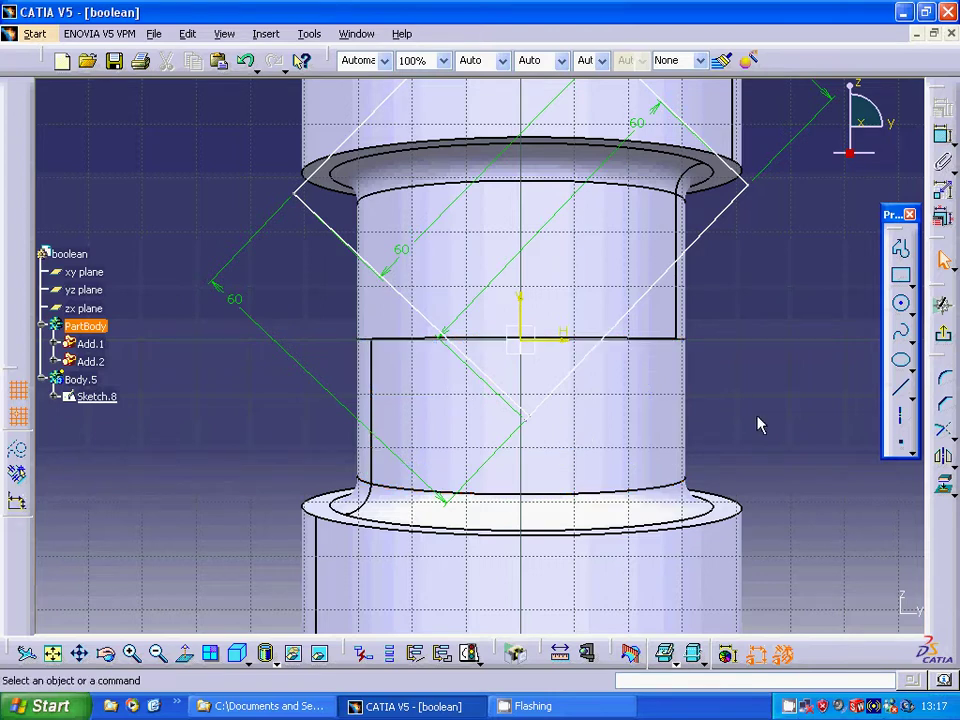
# Try to quick-trim the overhanging end at the diamond's bottom corner, agreeing to convert the length into a distance
pyautogui.click(950, 437)
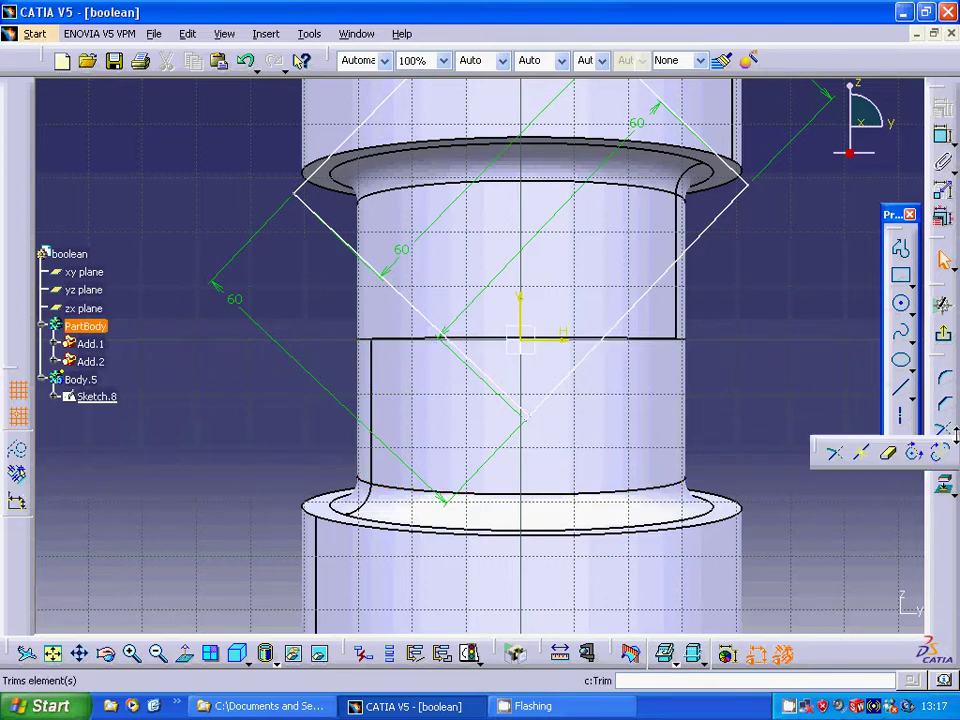
pyautogui.click(890, 455)
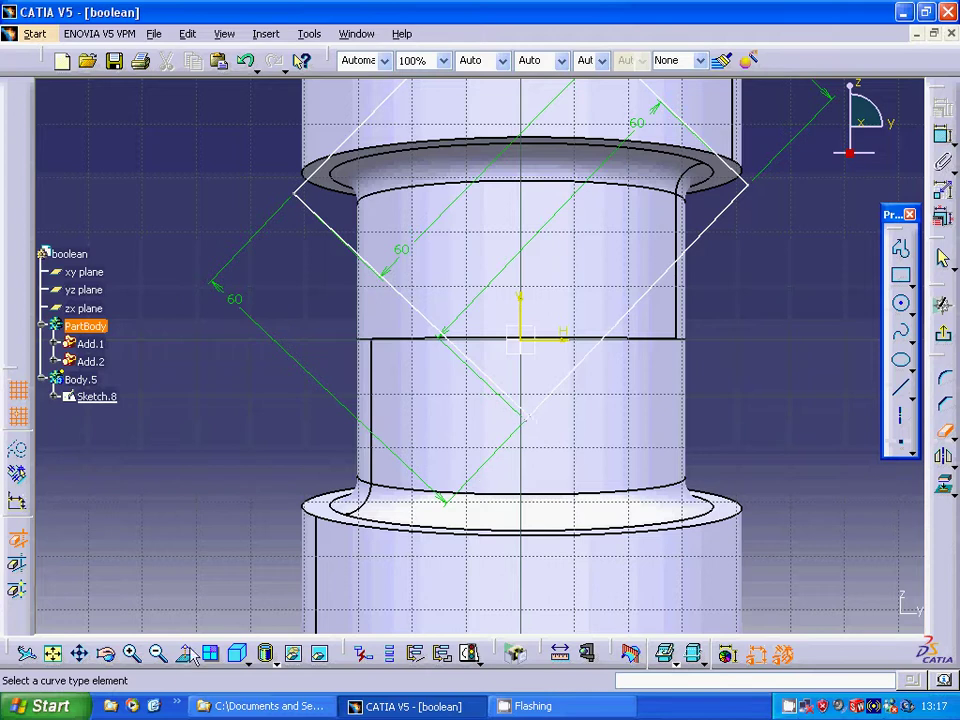
pyautogui.click(131, 654)
pyautogui.click(131, 654)
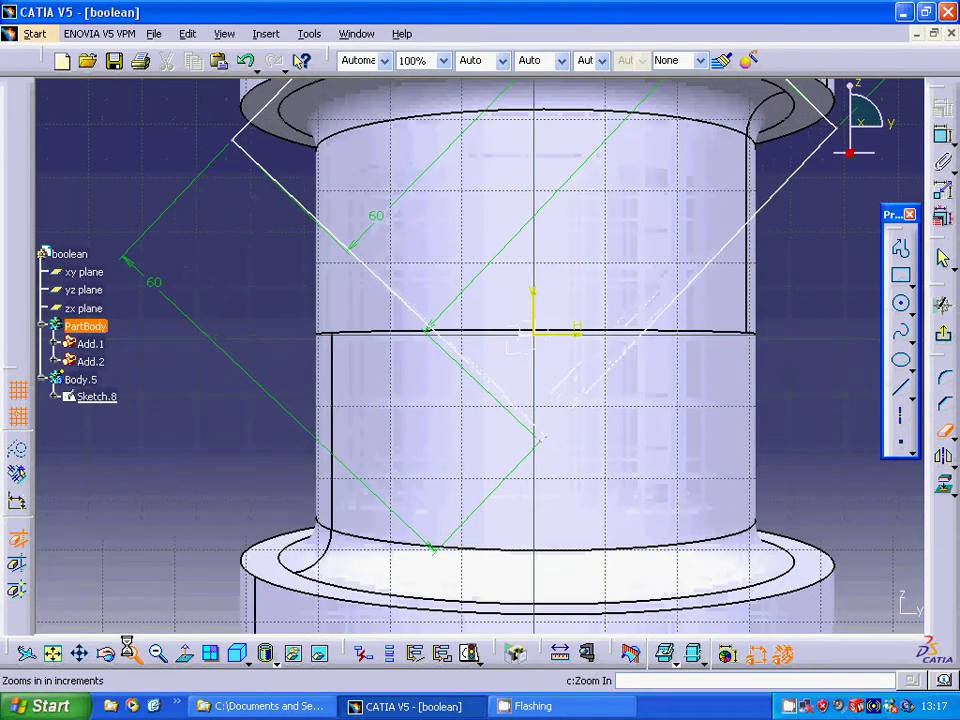
pyautogui.click(131, 654)
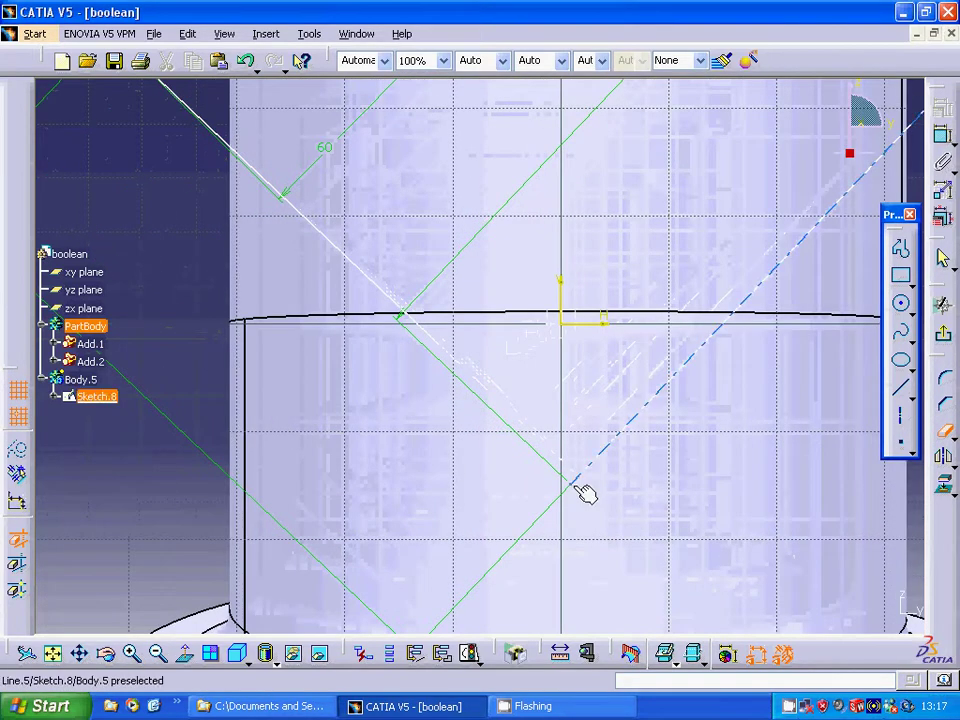
pyautogui.click(584, 487)
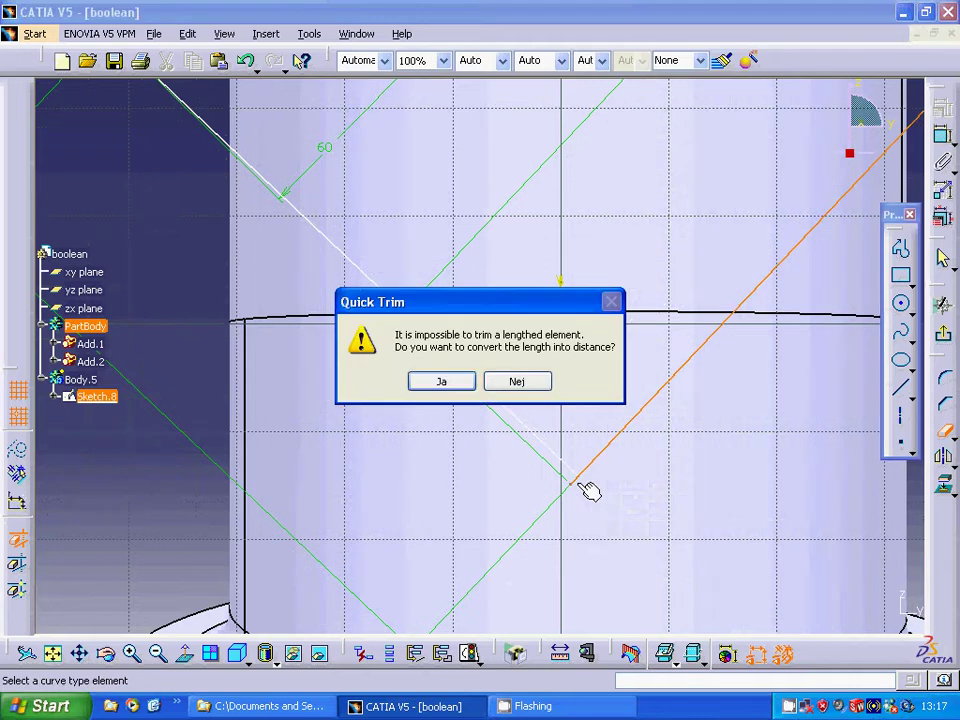
pyautogui.click(446, 386)
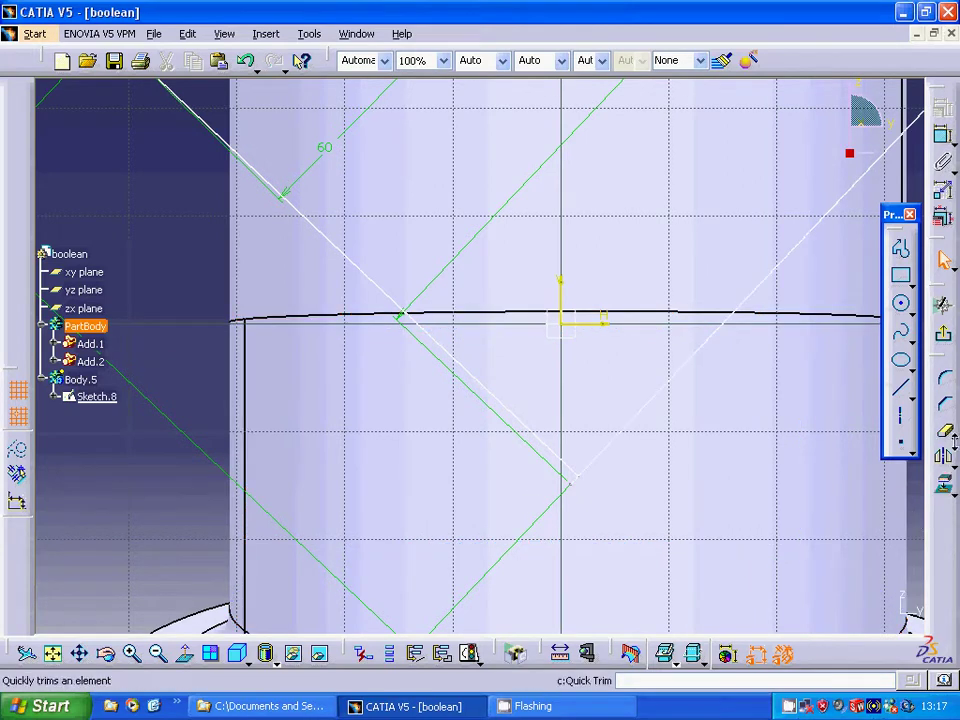
# Trim the diamond's two lower sides to each other at the bottom corner, converting their lengths into distances
pyautogui.click(944, 430)
pyautogui.click(836, 456)
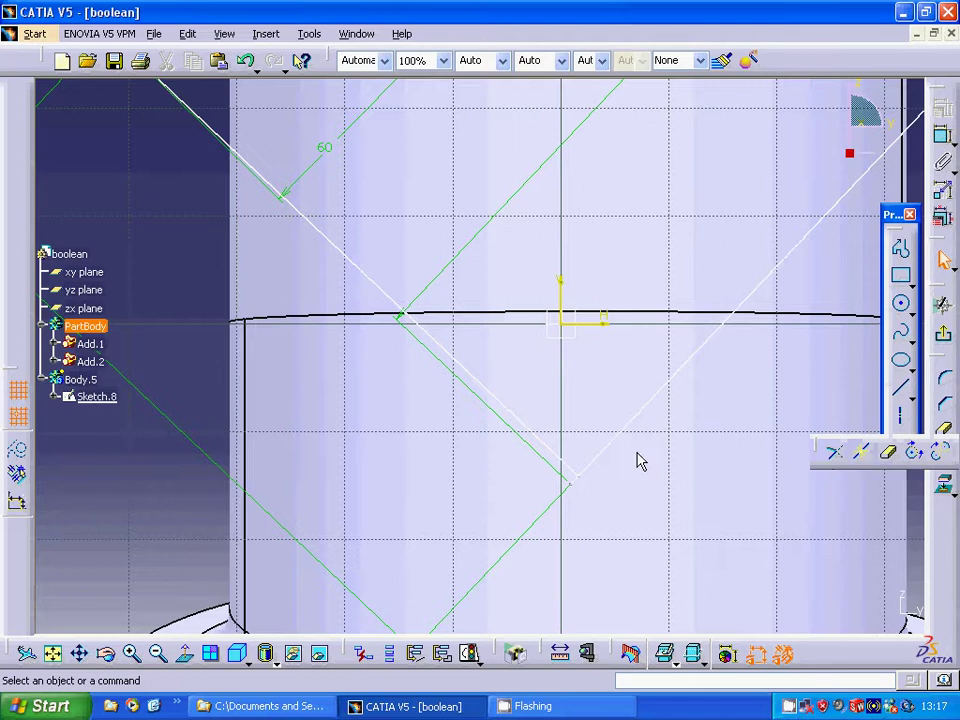
pyautogui.click(611, 454)
pyautogui.click(568, 463)
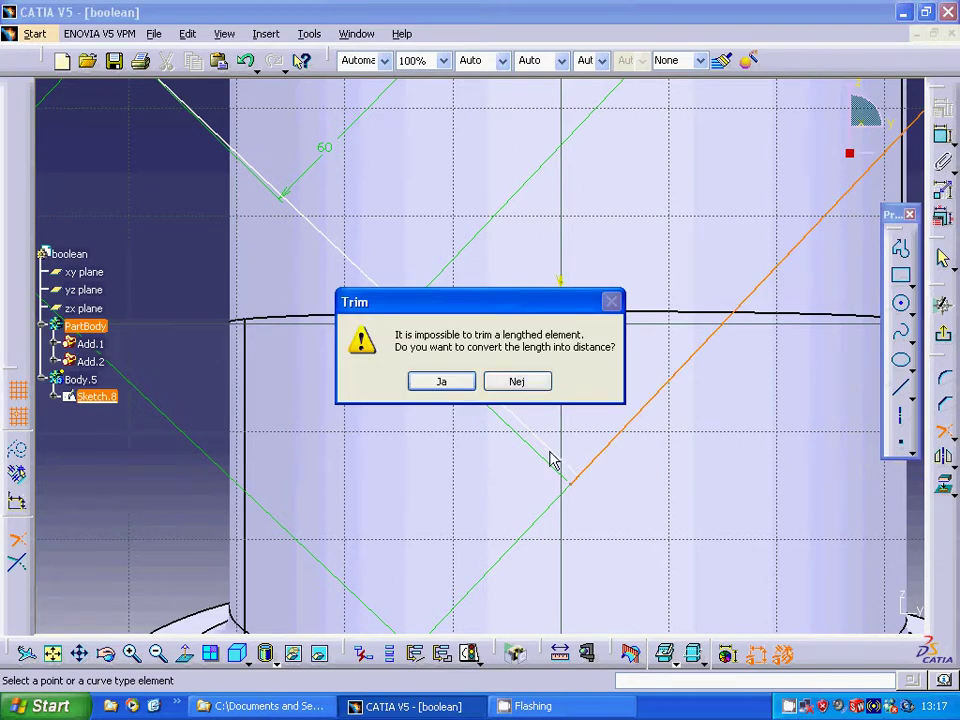
pyautogui.click(452, 382)
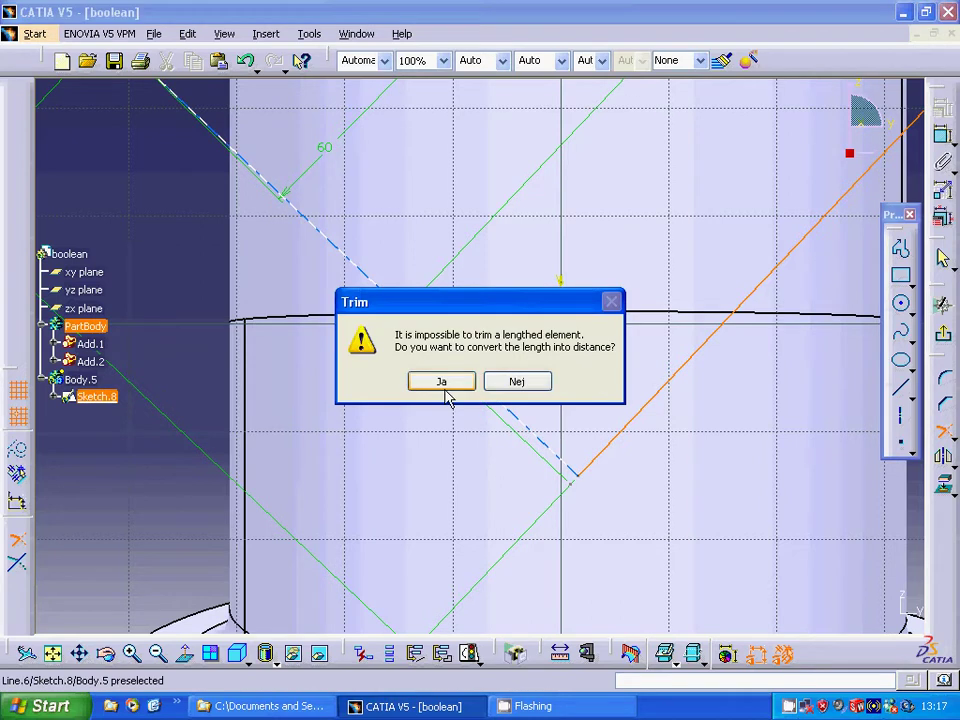
pyautogui.click(445, 386)
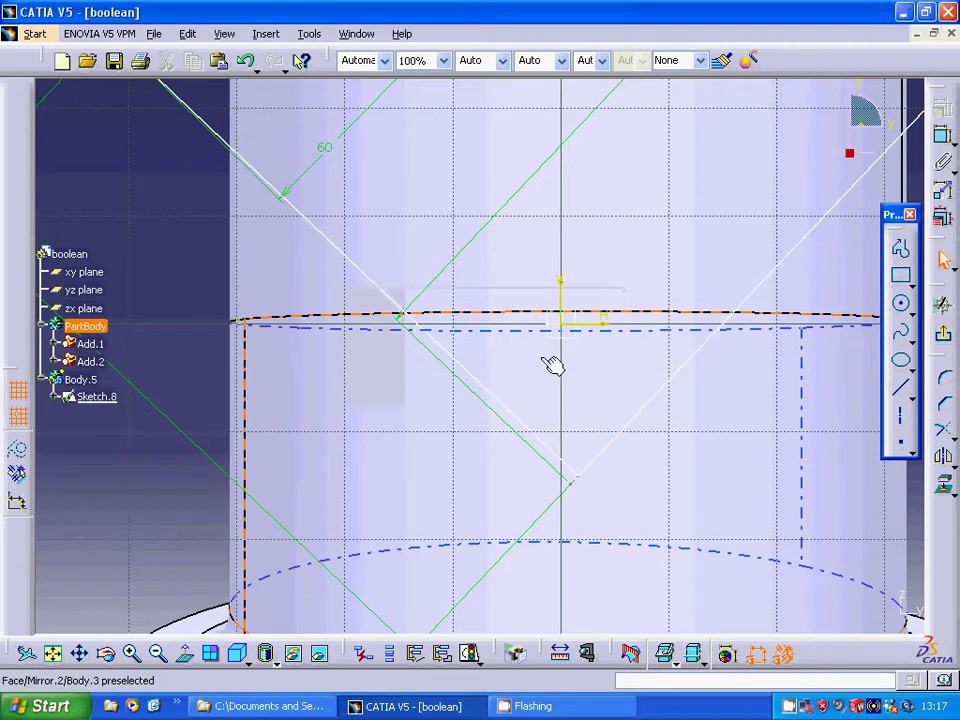
# Trim the diamond's two upper sides to each other at the top corner, converting their lengths into distances
pyautogui.moveTo(553, 360); pyautogui.dragTo(493, 584, button='middle')
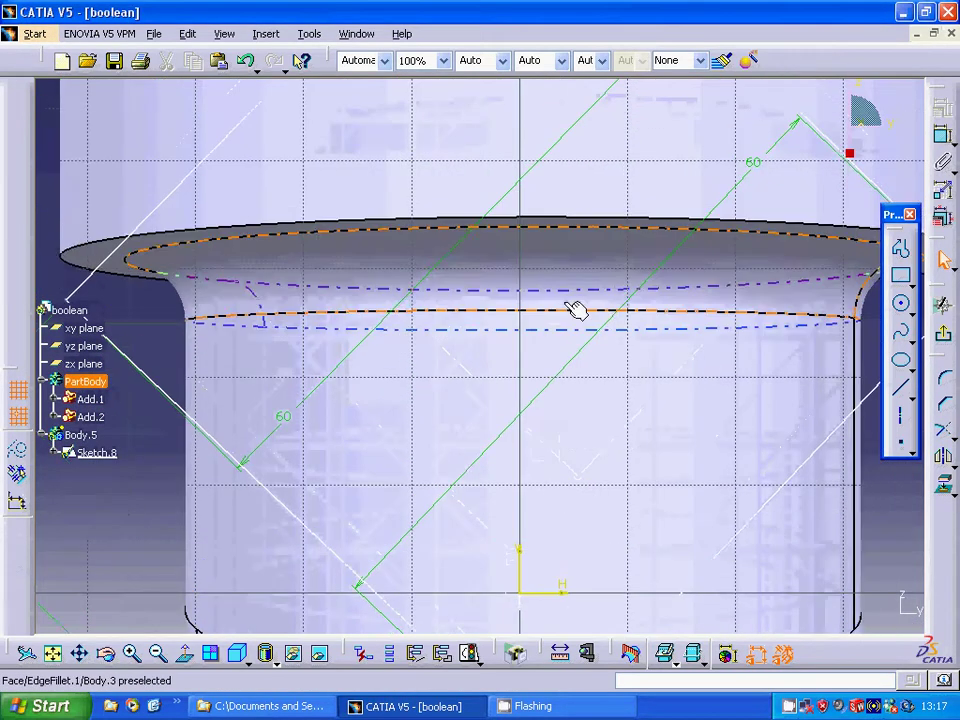
pyautogui.click(943, 430)
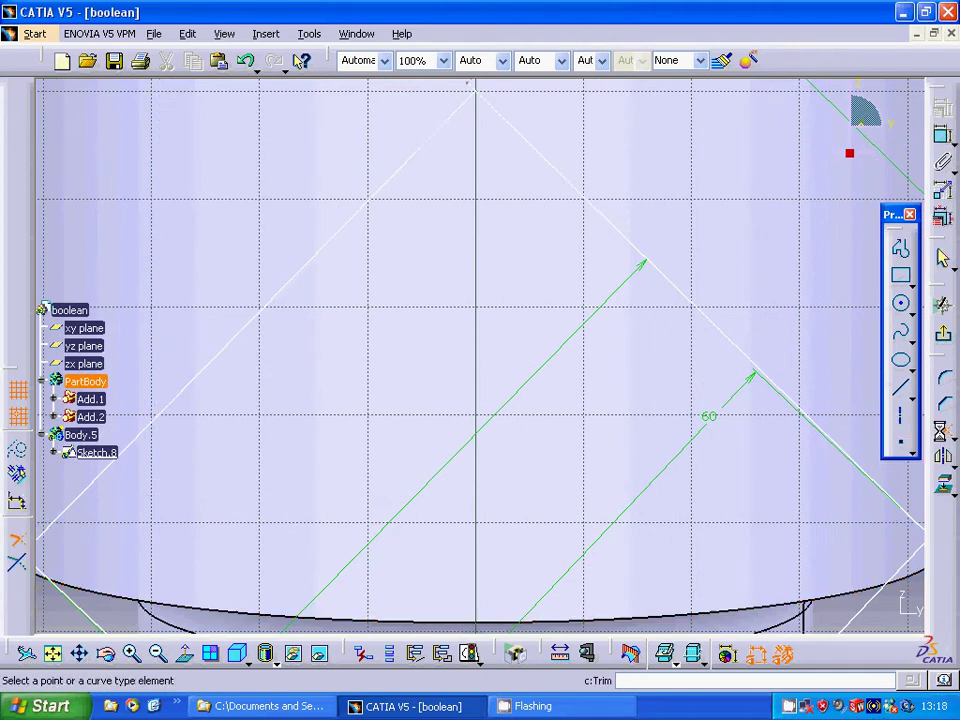
pyautogui.click(525, 141)
pyautogui.click(446, 384)
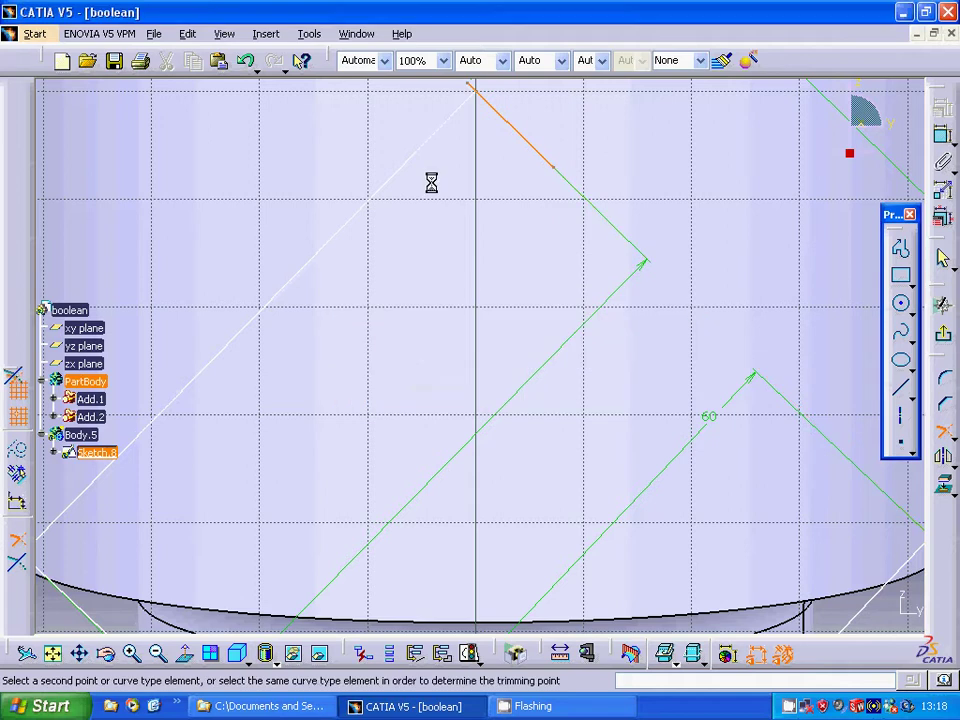
pyautogui.click(426, 133)
pyautogui.click(446, 379)
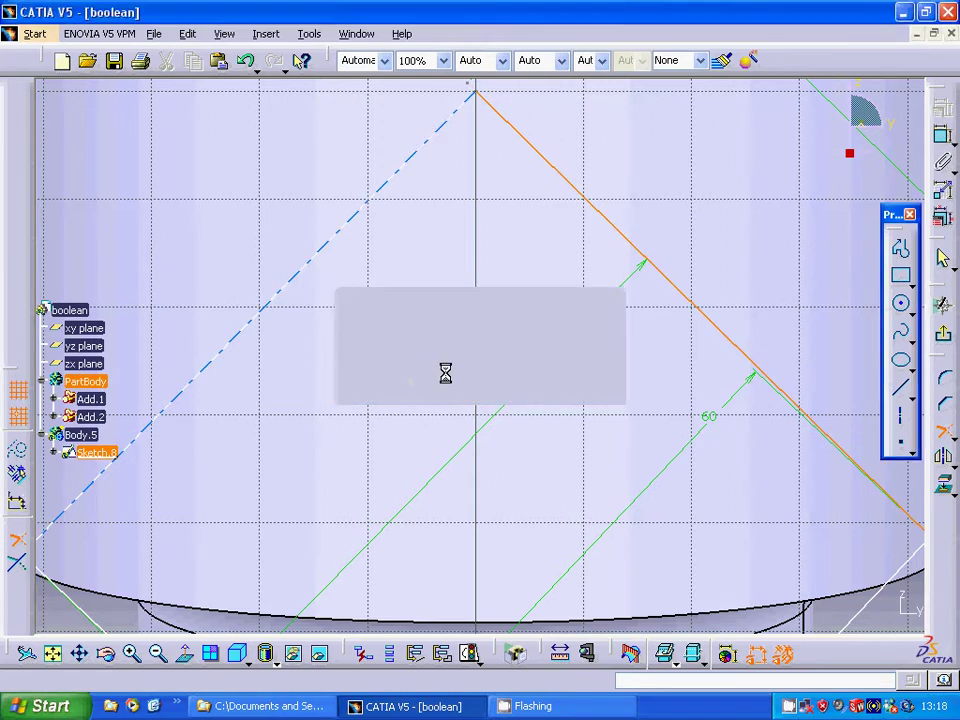
# Delete the stray point left beside the diamond's top corner
pyautogui.click(476, 88)
pyautogui.rightClick(472, 88)
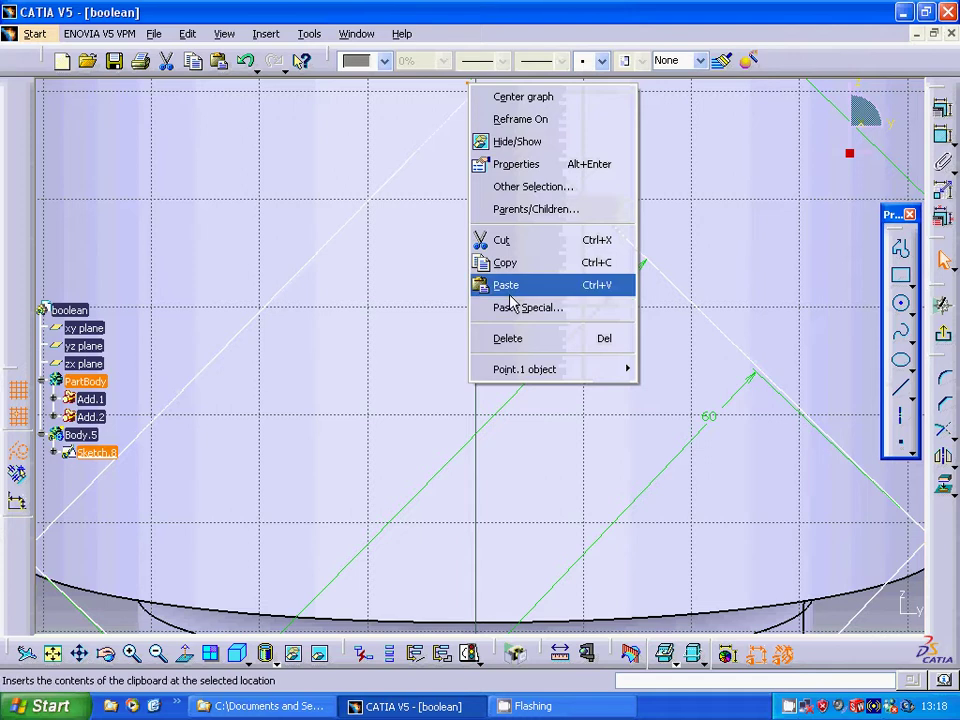
pyautogui.click(510, 340)
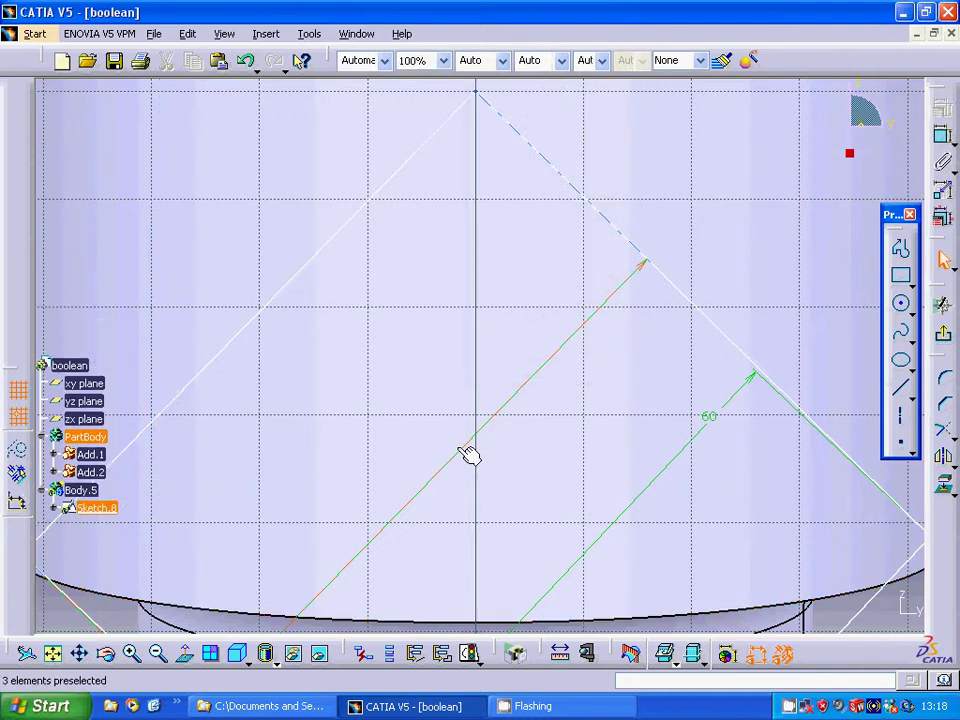
# Delete the stray point left beside the diamond's bottom corner and exit the sketch
pyautogui.moveTo(476, 314); pyautogui.dragTo(456, 444, button='middle')
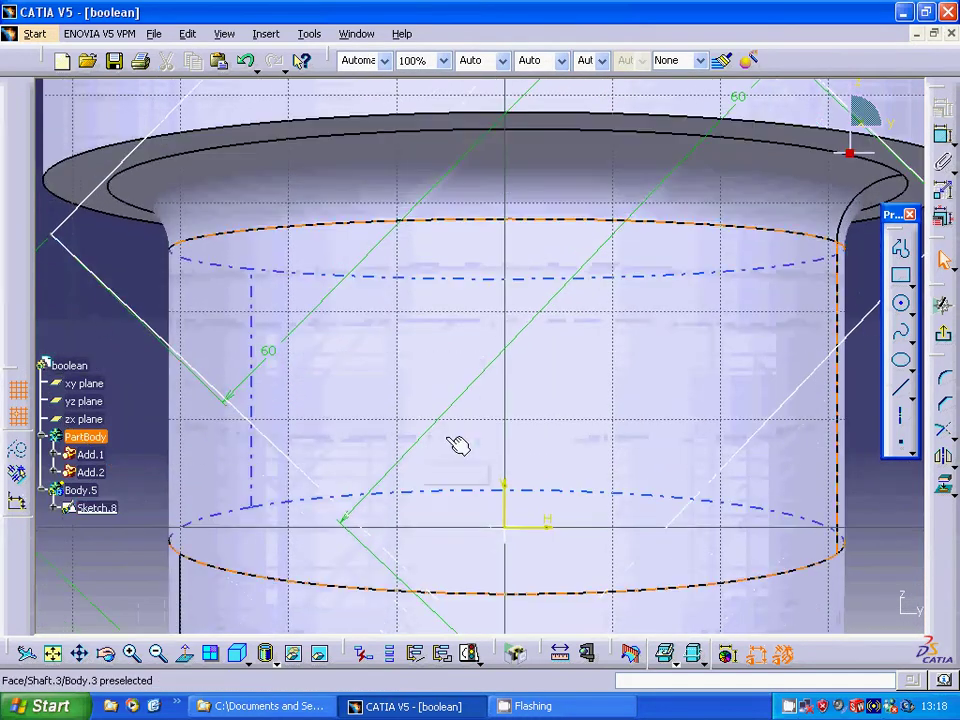
pyautogui.click(453, 341)
pyautogui.keyDown('ctrl'); pyautogui.click(441, 225); pyautogui.keyUp('ctrl')
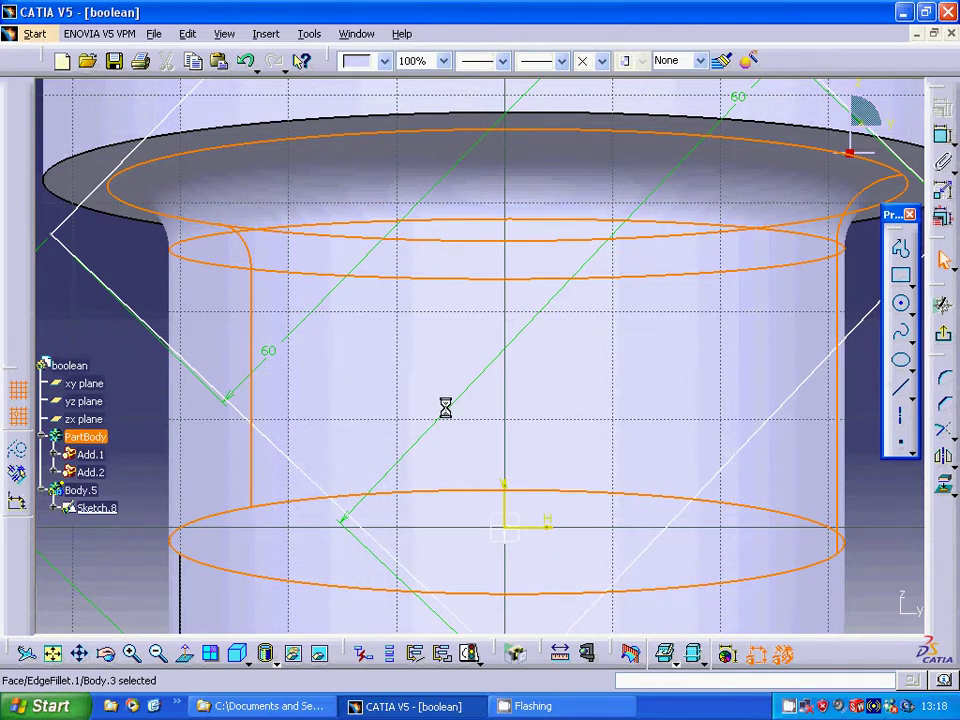
pyautogui.click(476, 382)
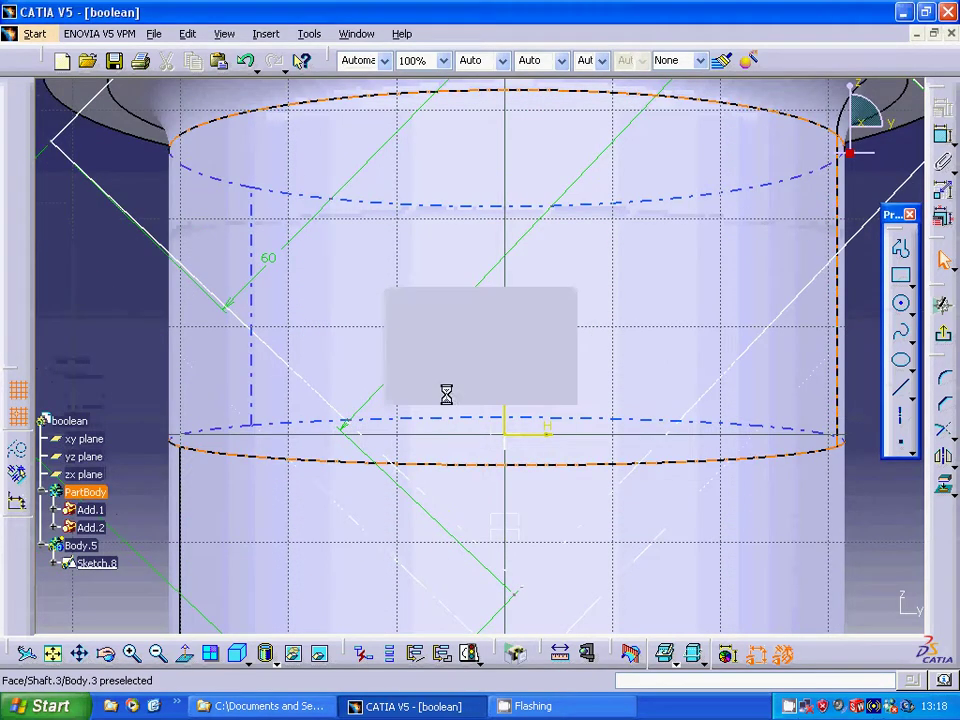
pyautogui.moveTo(428, 450); pyautogui.dragTo(410, 268, button='middle')
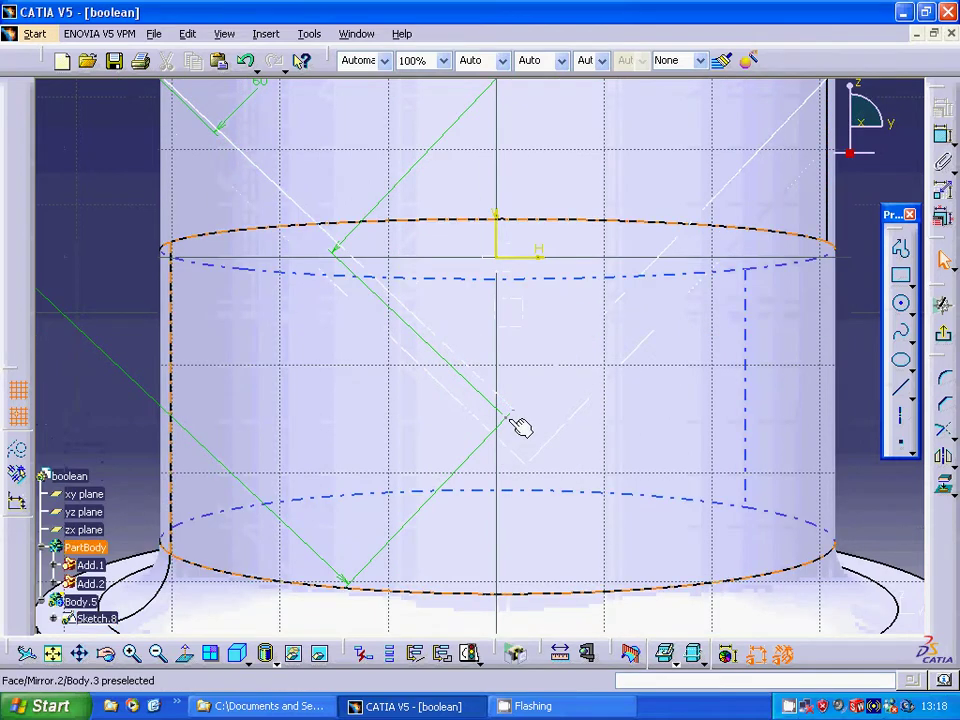
pyautogui.click(514, 421)
pyautogui.rightClick(509, 421)
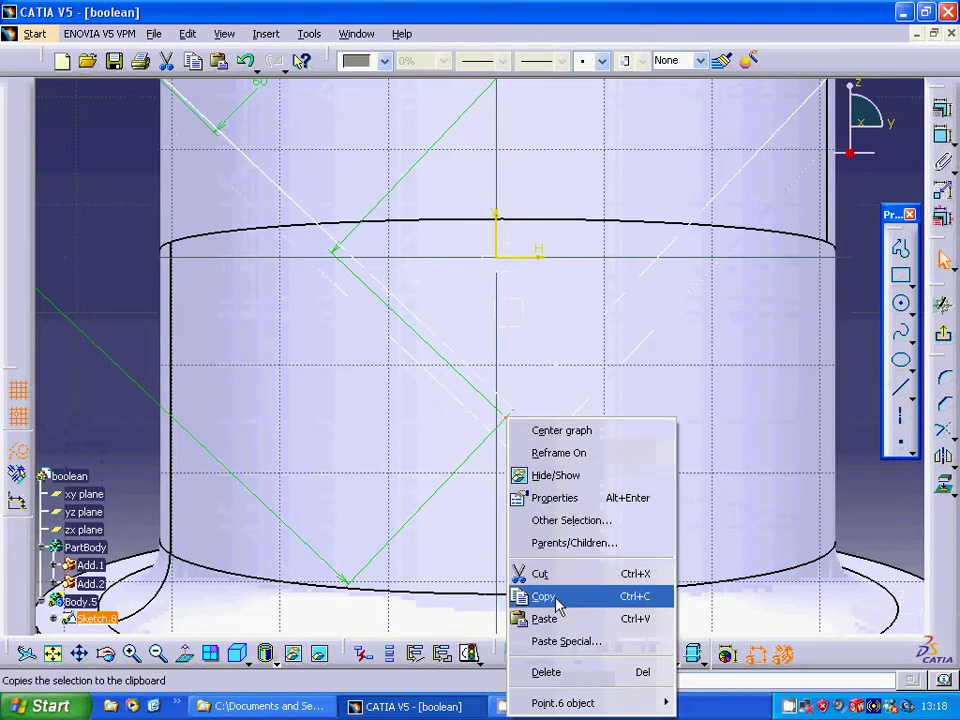
pyautogui.click(548, 672)
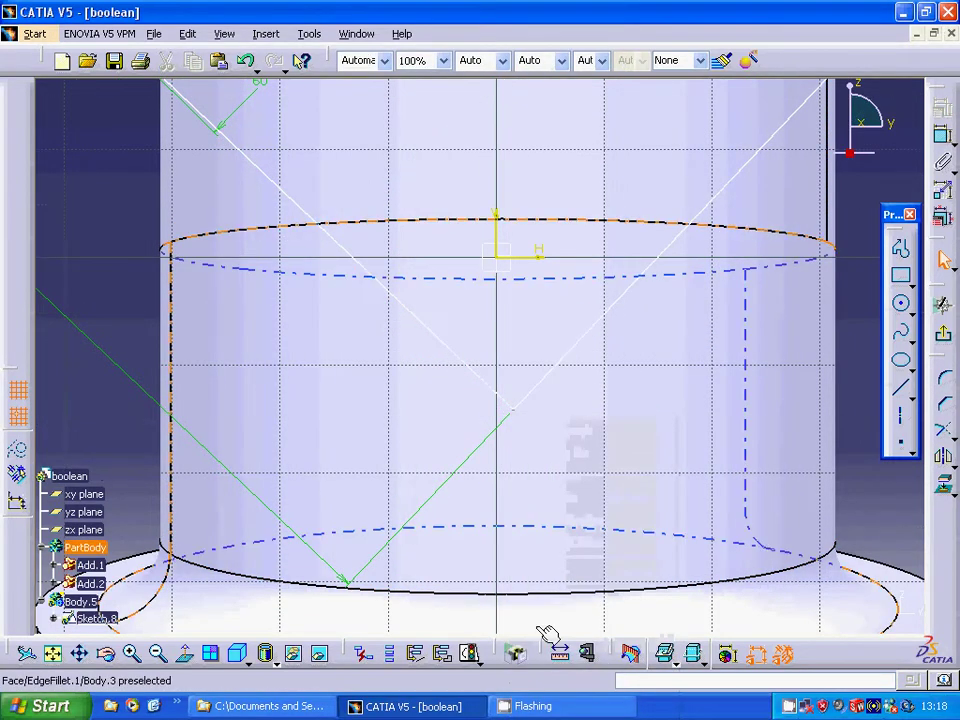
pyautogui.click(944, 340)
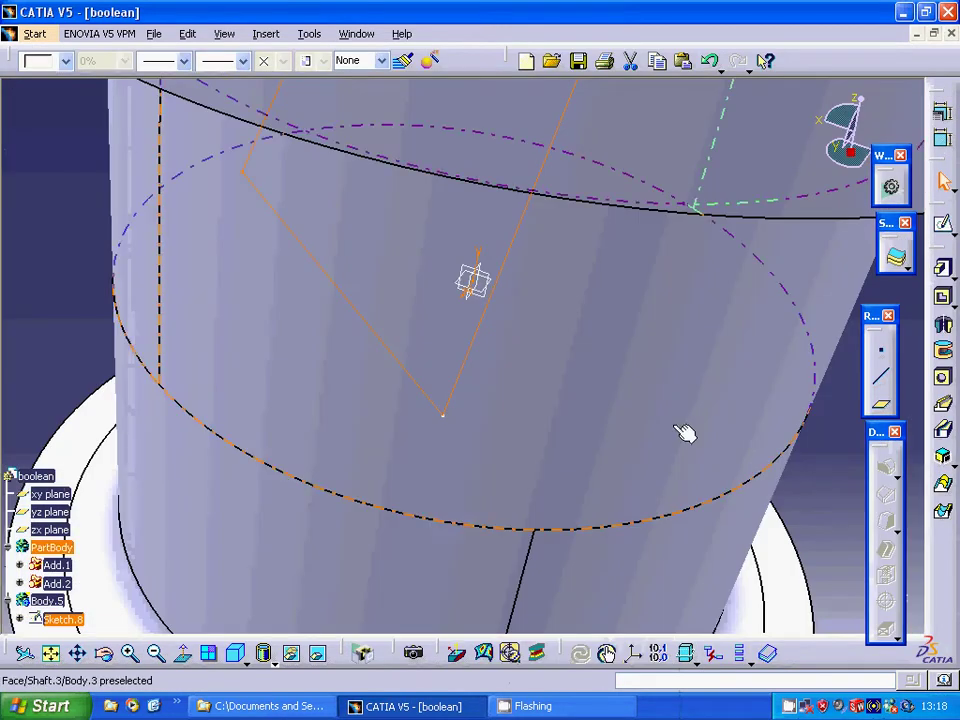
# Pad the diamond sketch in Body.5 by 50 mm in both directions, using Dimension limits on each side
pyautogui.click(944, 274)
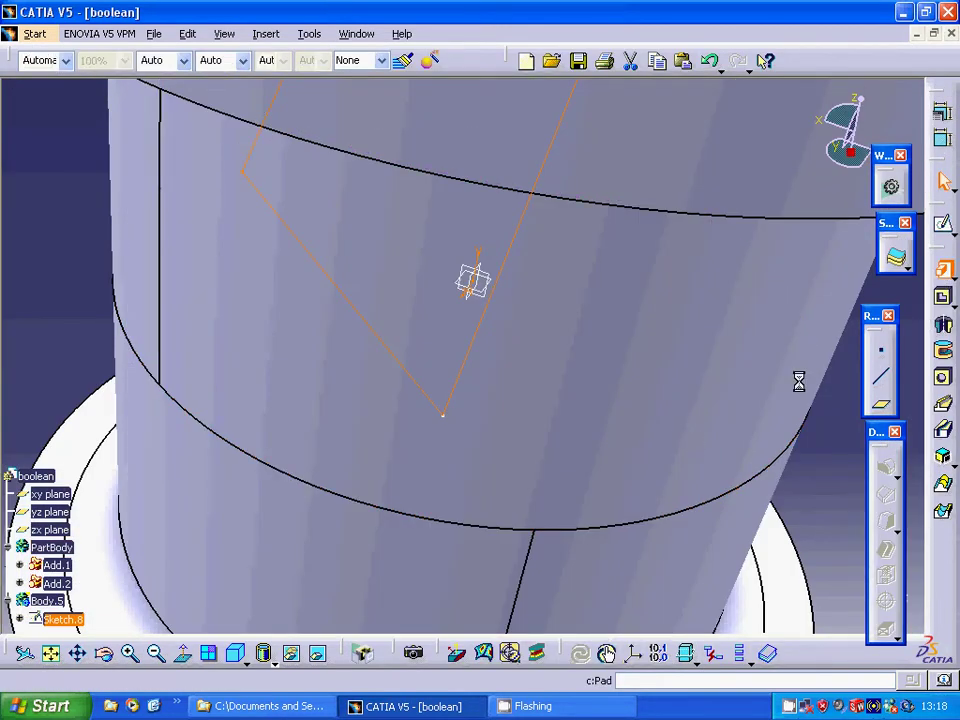
pyautogui.click(728, 537)
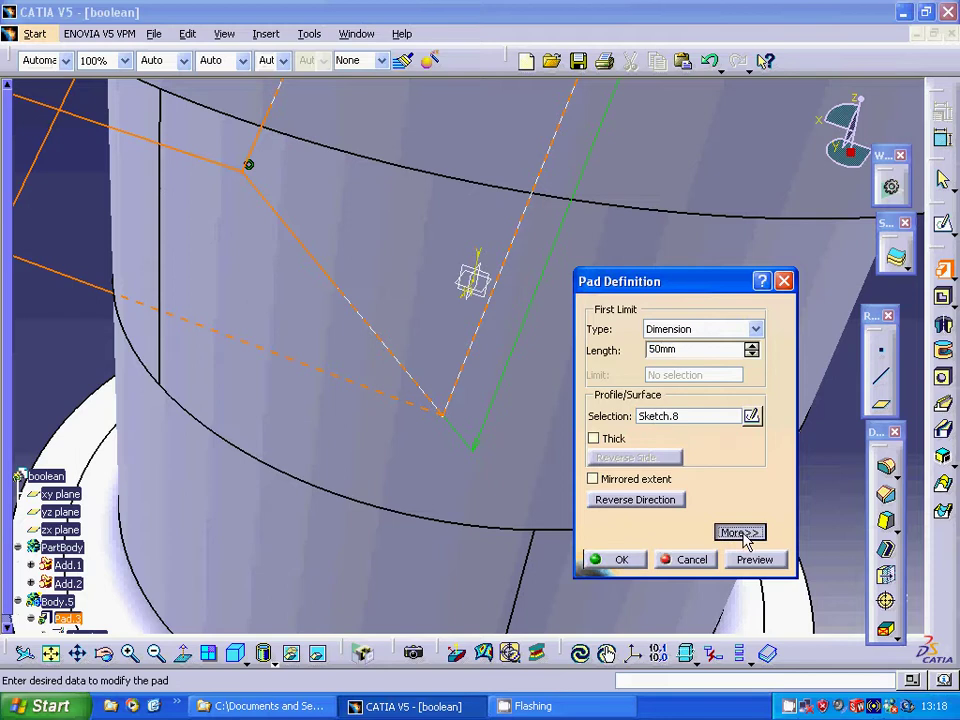
pyautogui.click(867, 349)
pyautogui.moveTo(867, 349); pyautogui.dragTo(800, 360)
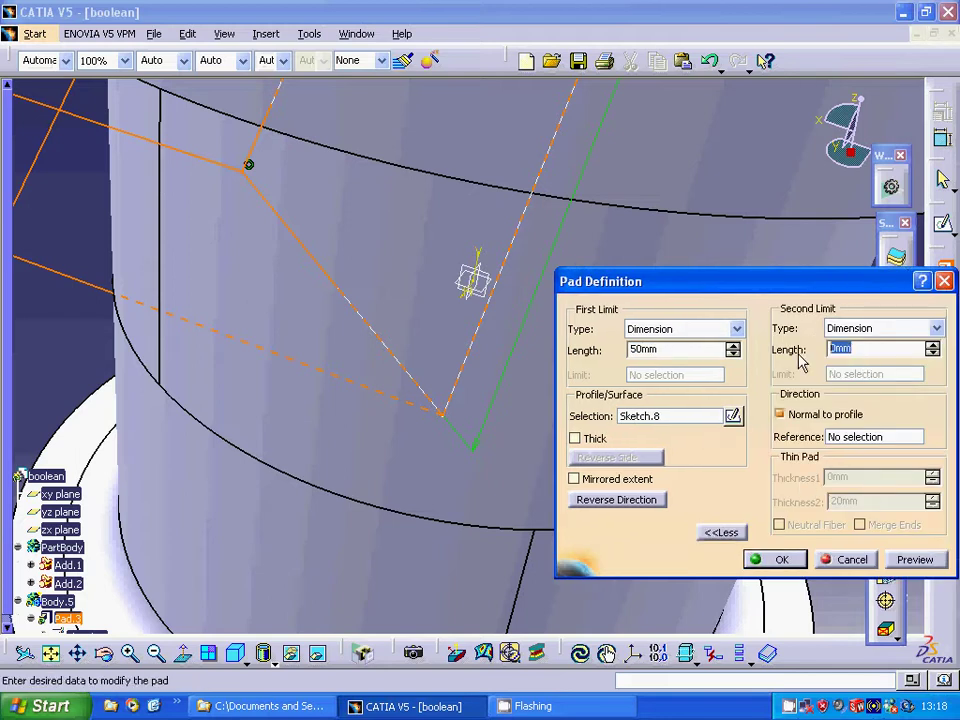
pyautogui.click(912, 562)
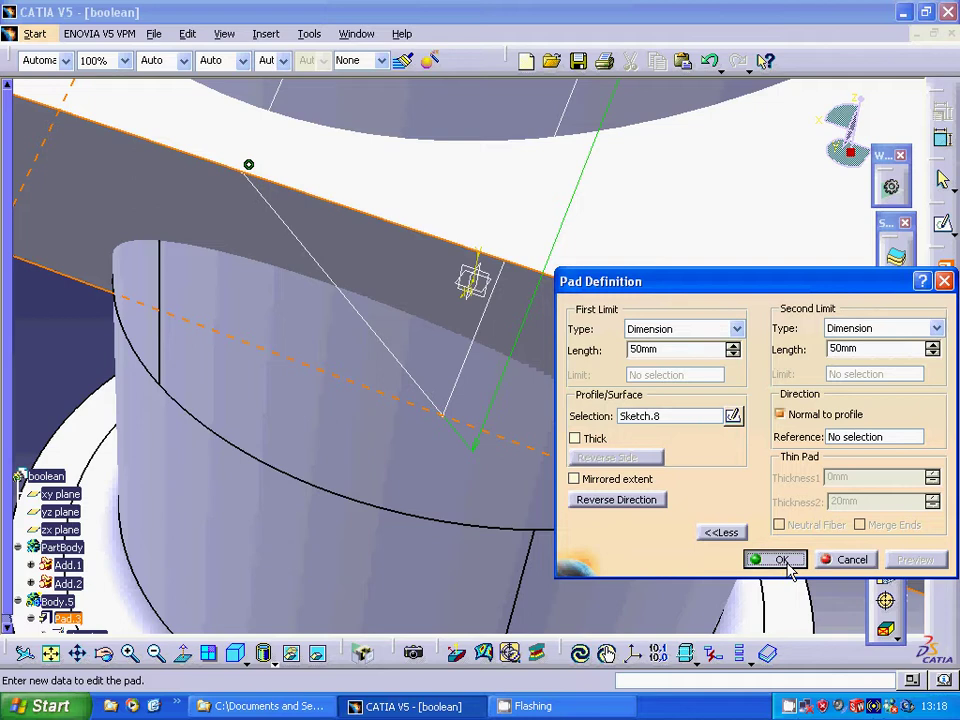
pyautogui.click(782, 560)
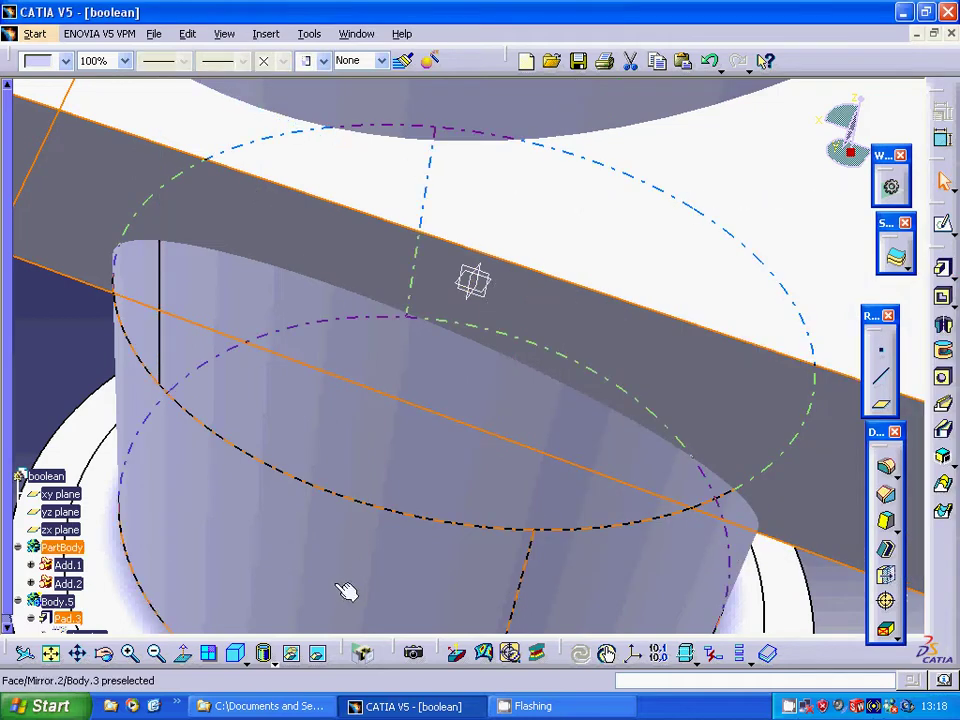
# Mirror the diamond pad in Body.5 about the xy plane
pyautogui.click(230, 662)
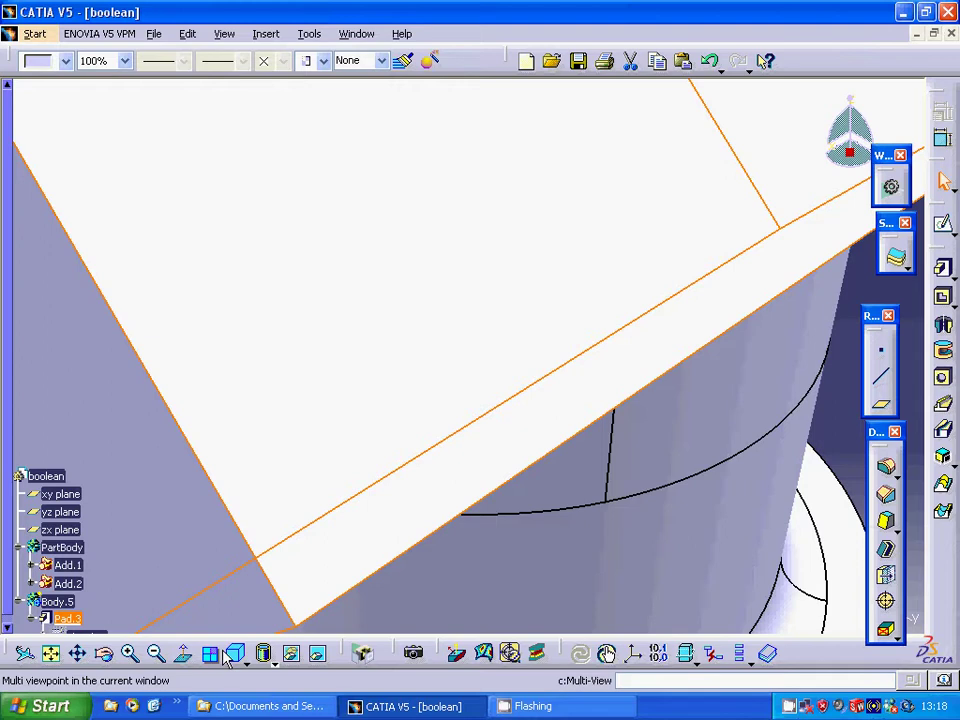
pyautogui.click(55, 656)
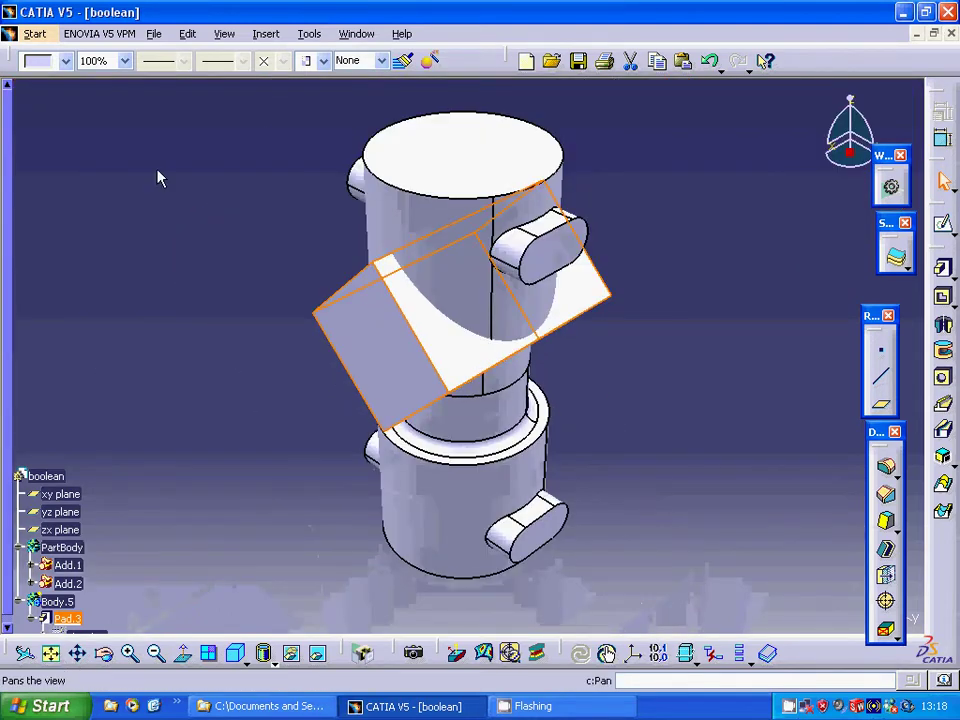
pyautogui.click(128, 397)
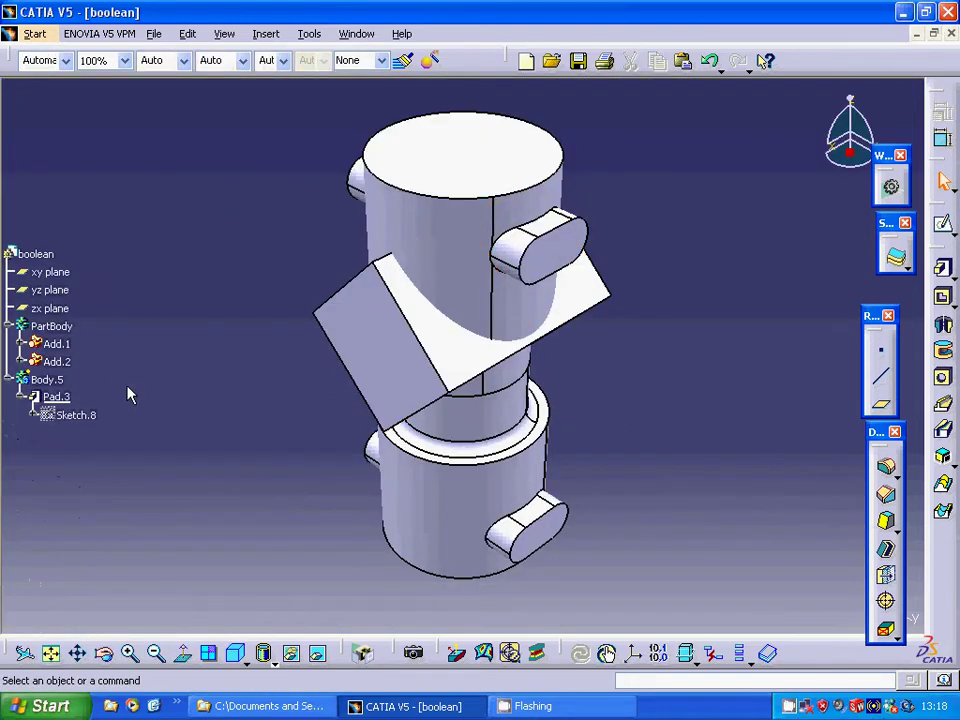
pyautogui.click(55, 341)
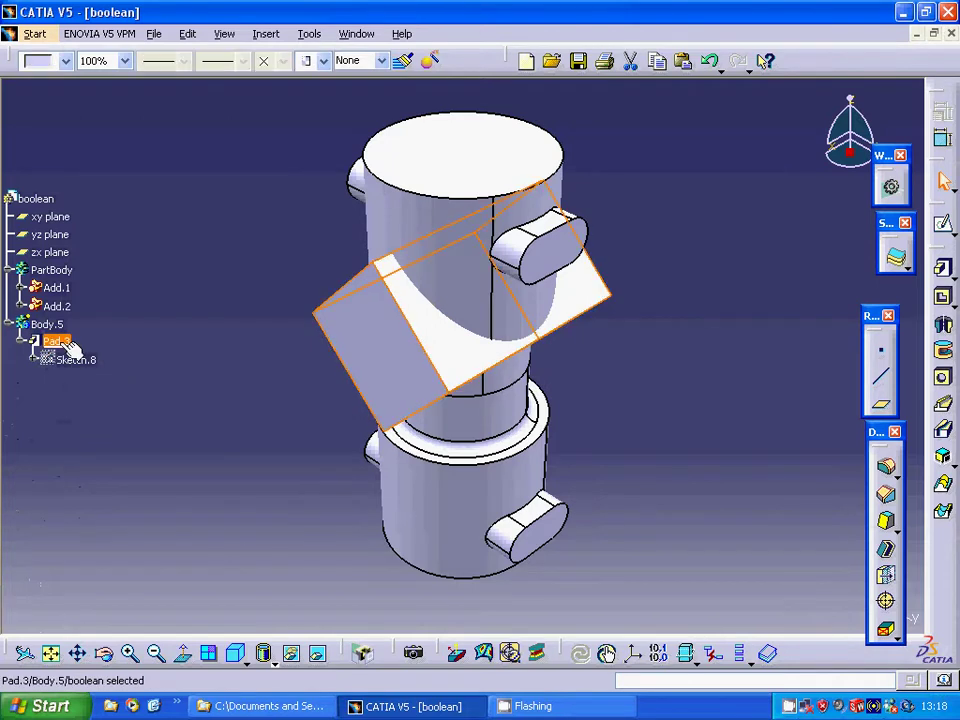
pyautogui.click(146, 347)
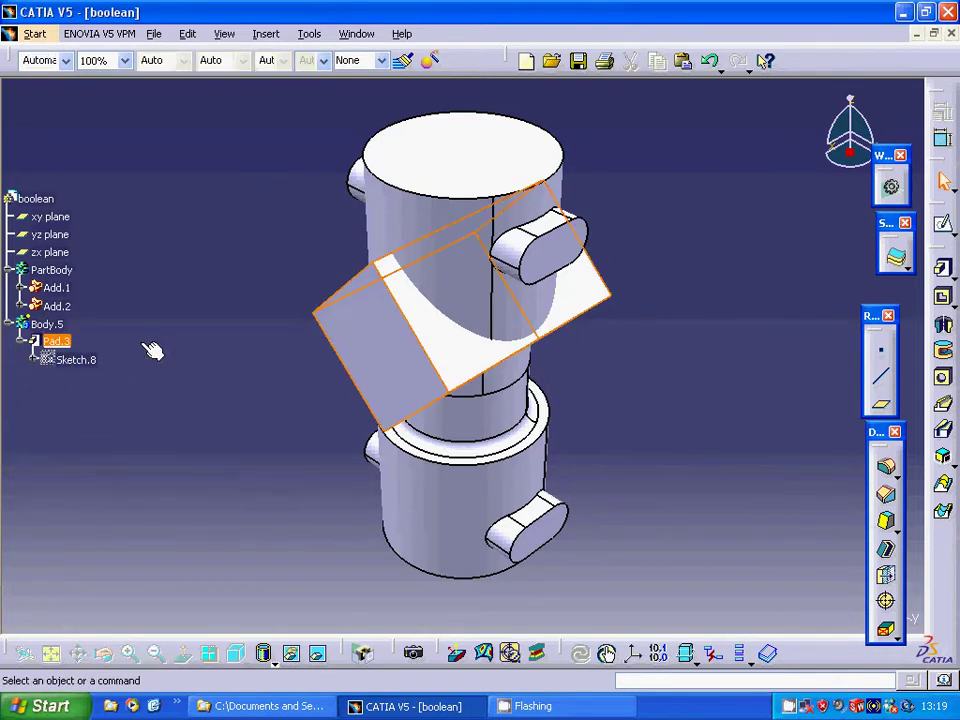
pyautogui.click(58, 344)
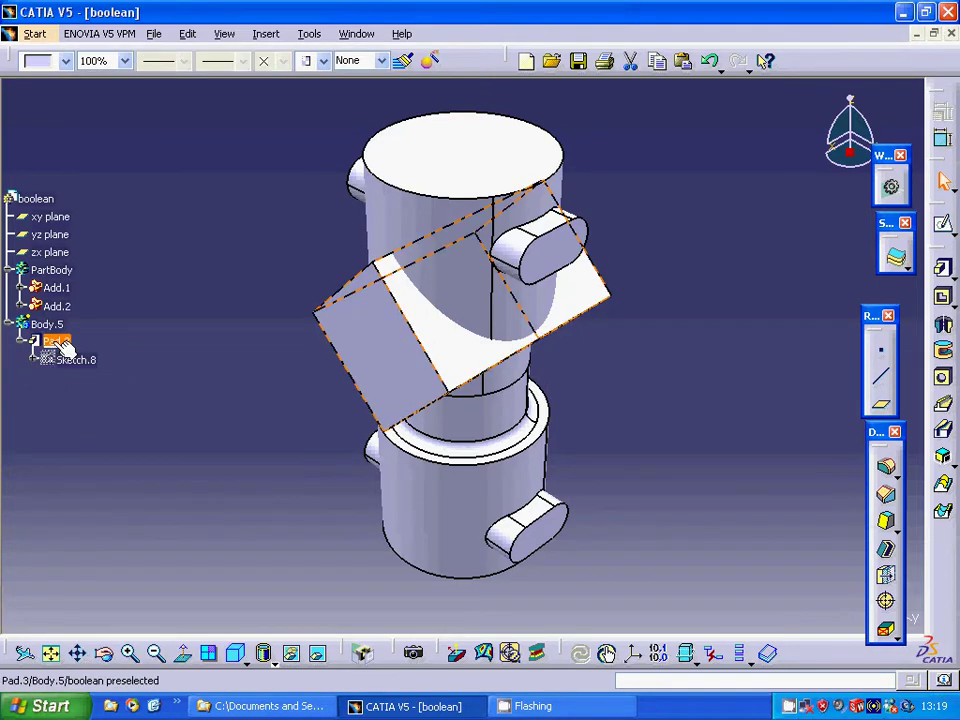
pyautogui.click(279, 38)
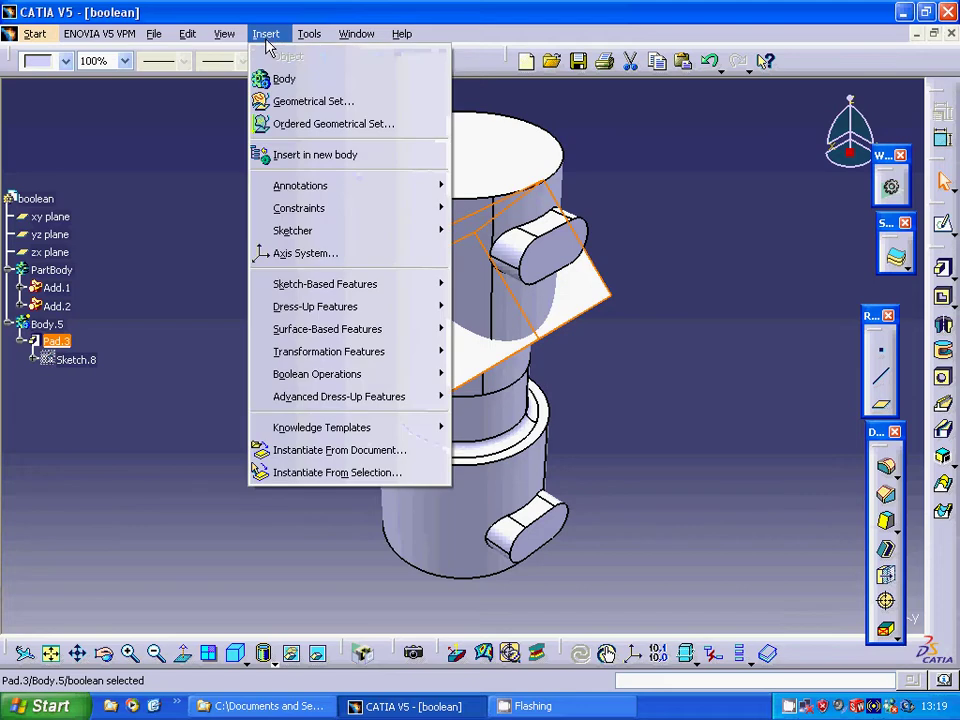
pyautogui.moveTo(290, 358)
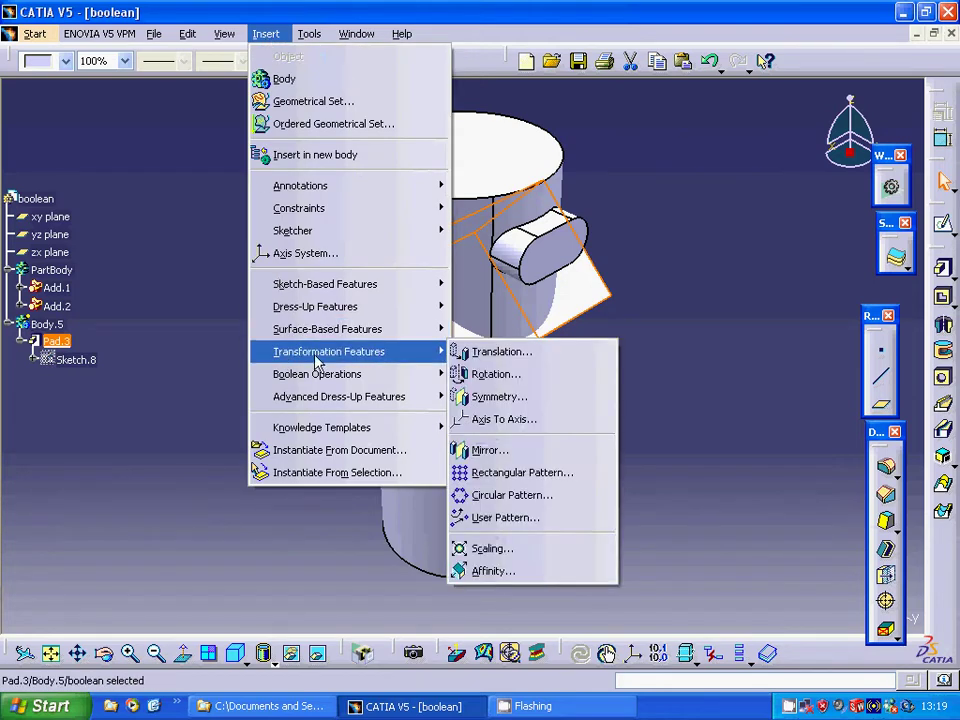
pyautogui.click(470, 451)
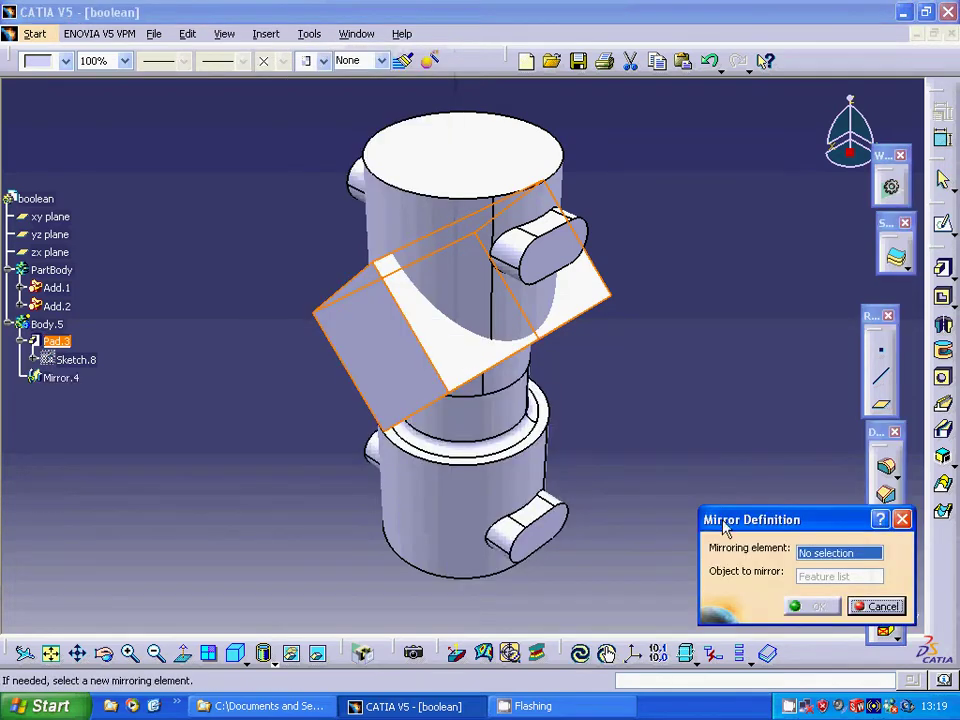
pyautogui.click(50, 216)
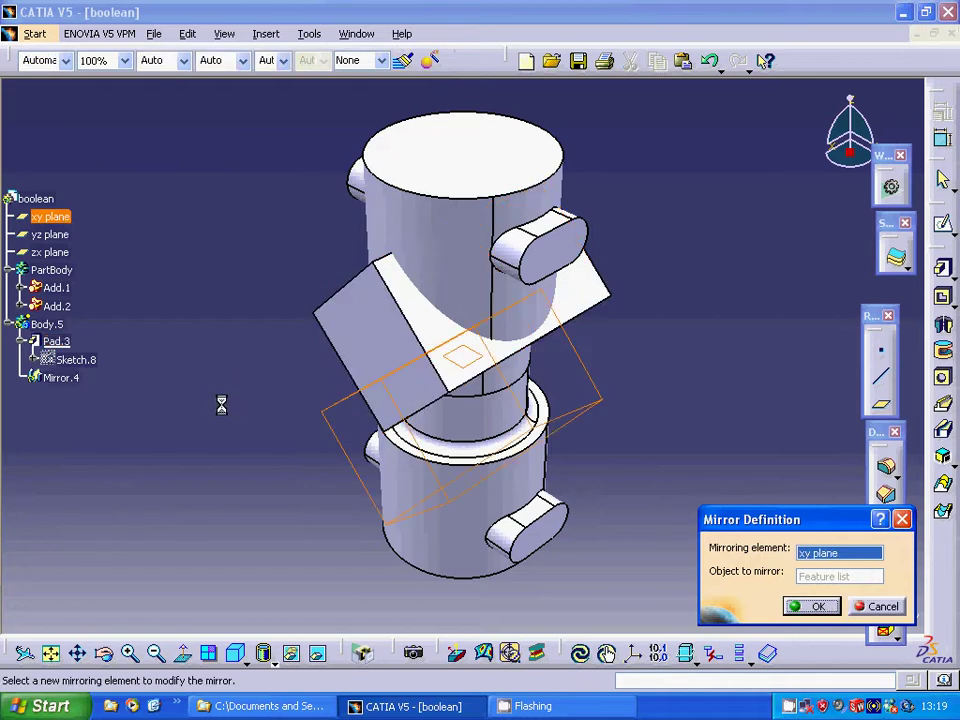
pyautogui.click(818, 607)
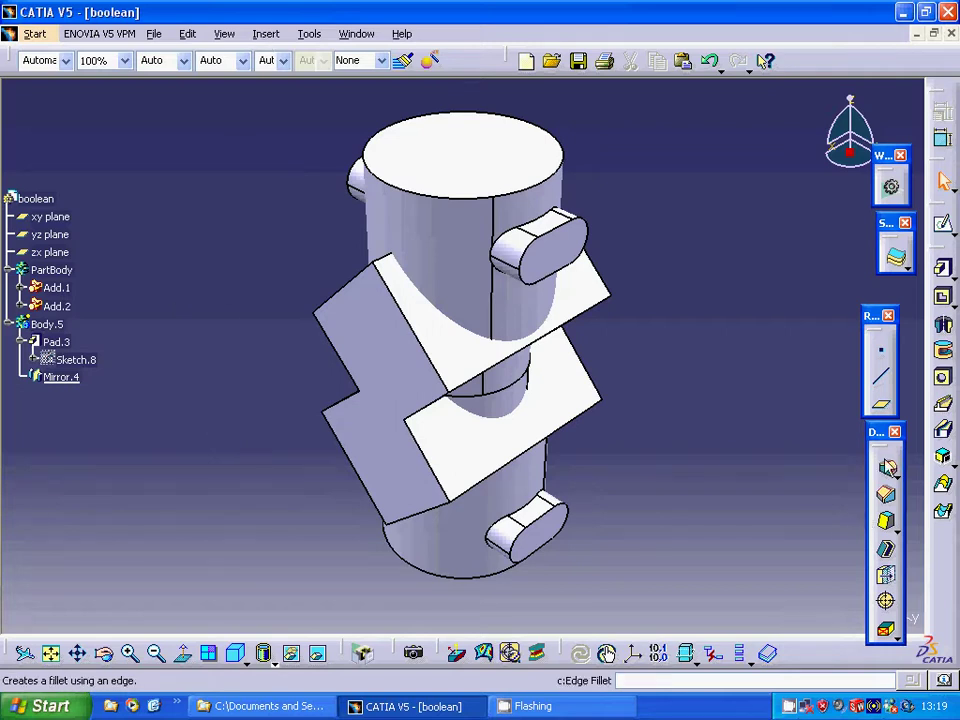
# Start an Edge Fillet on the outer front edge of each diamond block and the front inner edge where they meet
pyautogui.click(887, 470)
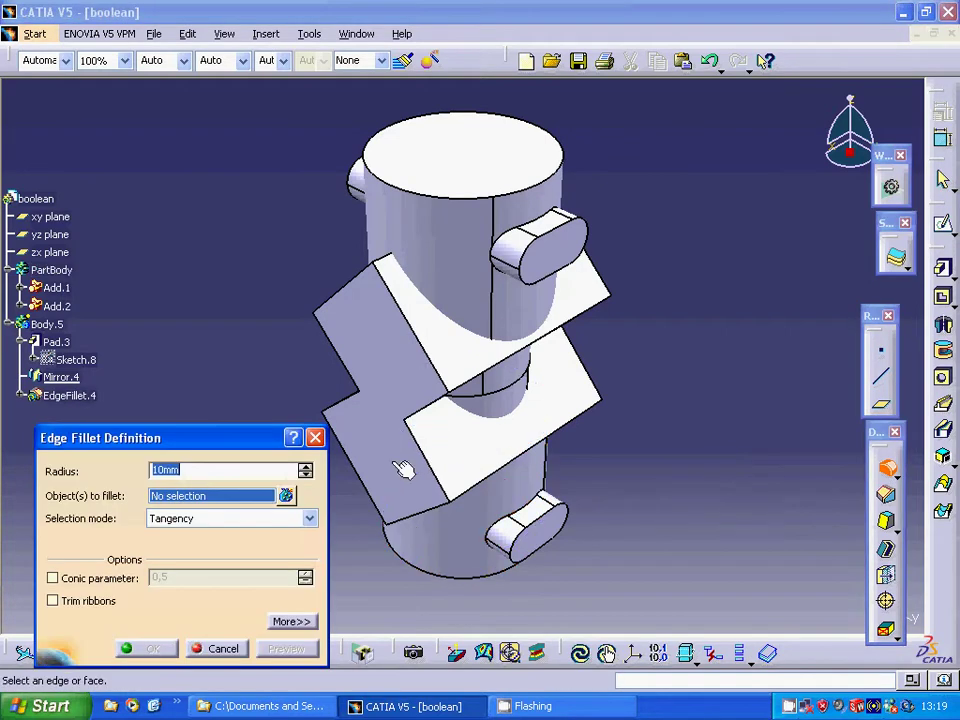
pyautogui.click(485, 382)
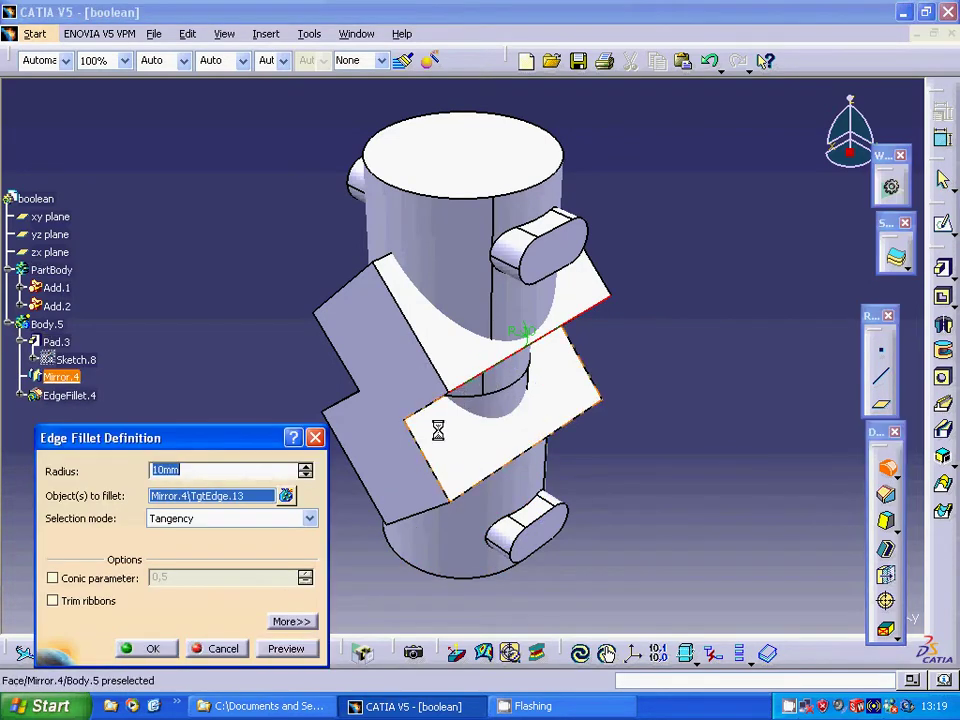
pyautogui.click(474, 487)
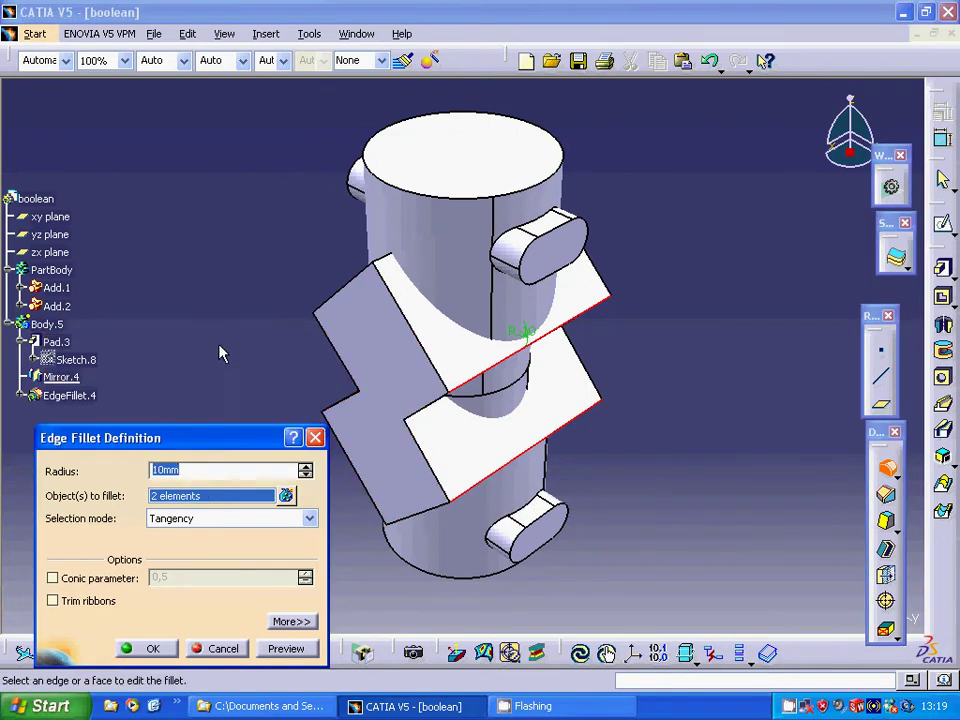
pyautogui.moveTo(221, 349); pyautogui.dragTo(180, 254, button='middle')
pyautogui.click(375, 382)
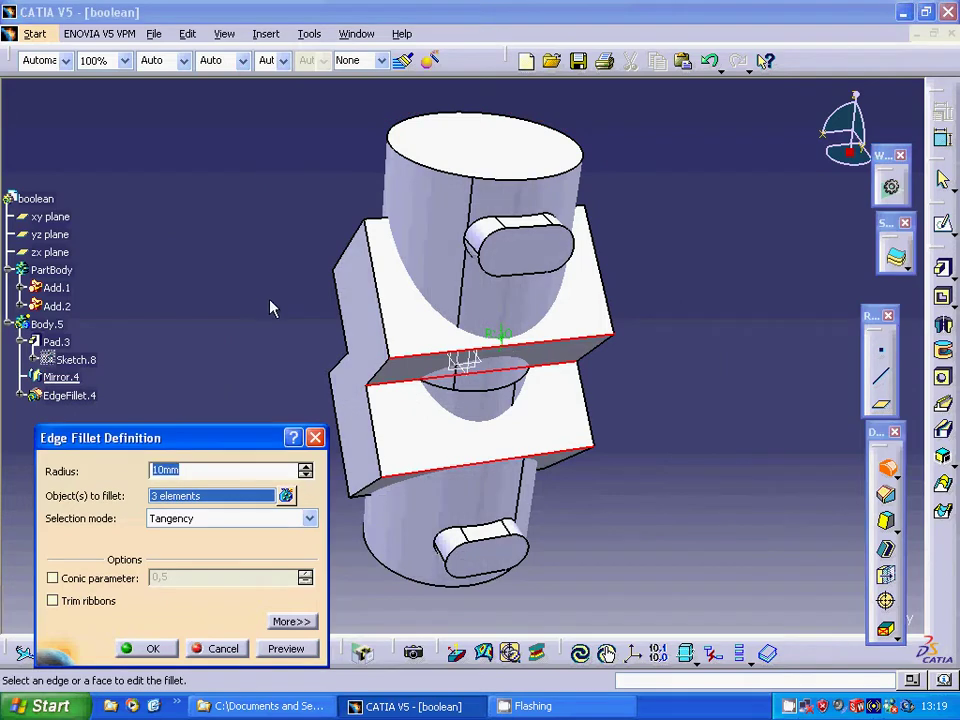
# Add the remaining five long edges of the two diamond blocks to the fillet and preview it with a 10 mm radius
pyautogui.moveTo(259, 304); pyautogui.dragTo(484, 317, button='middle')
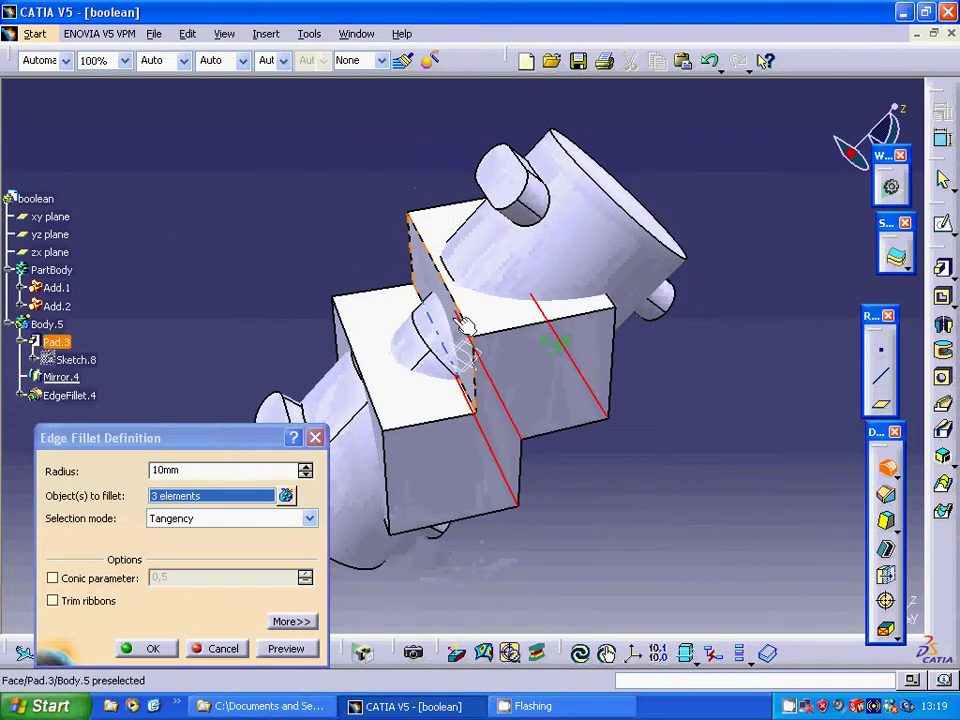
pyautogui.click(464, 322)
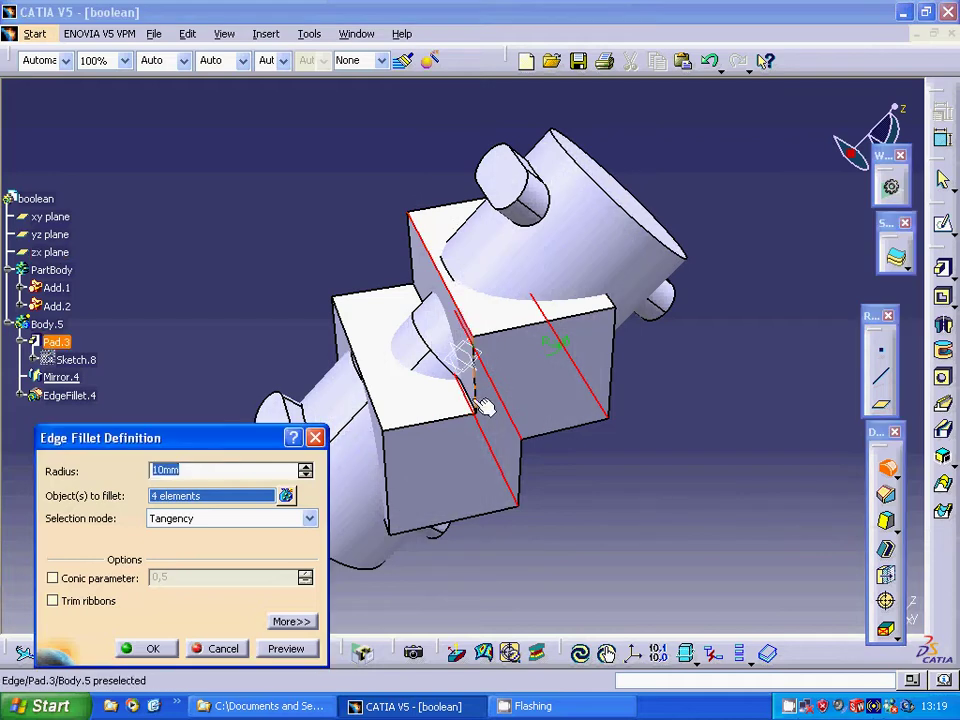
pyautogui.click(459, 393)
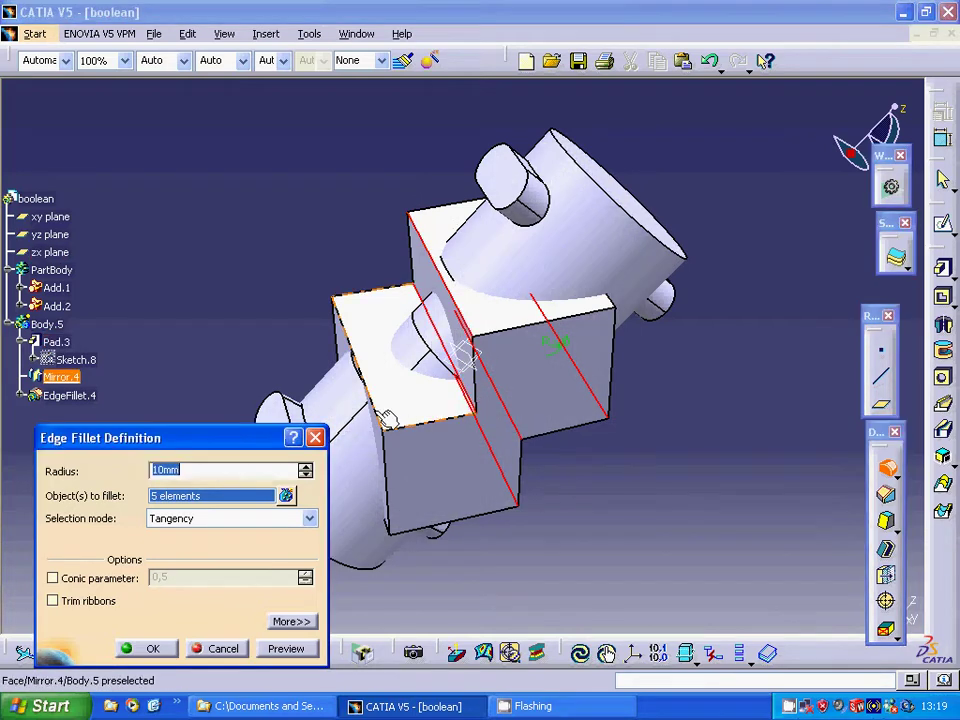
pyautogui.click(387, 418)
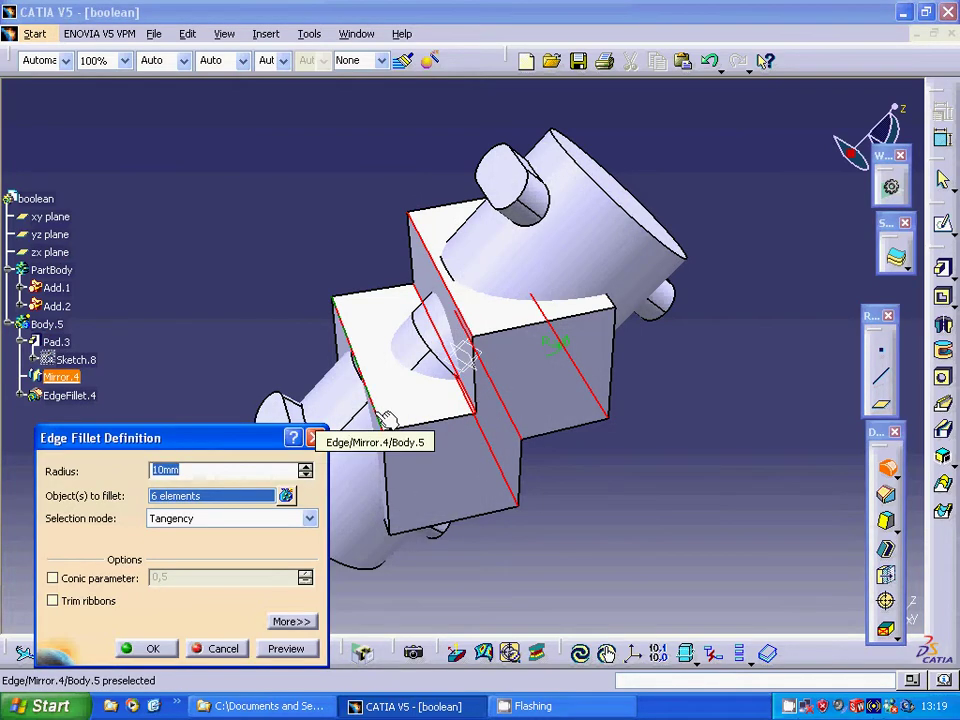
pyautogui.click(620, 310)
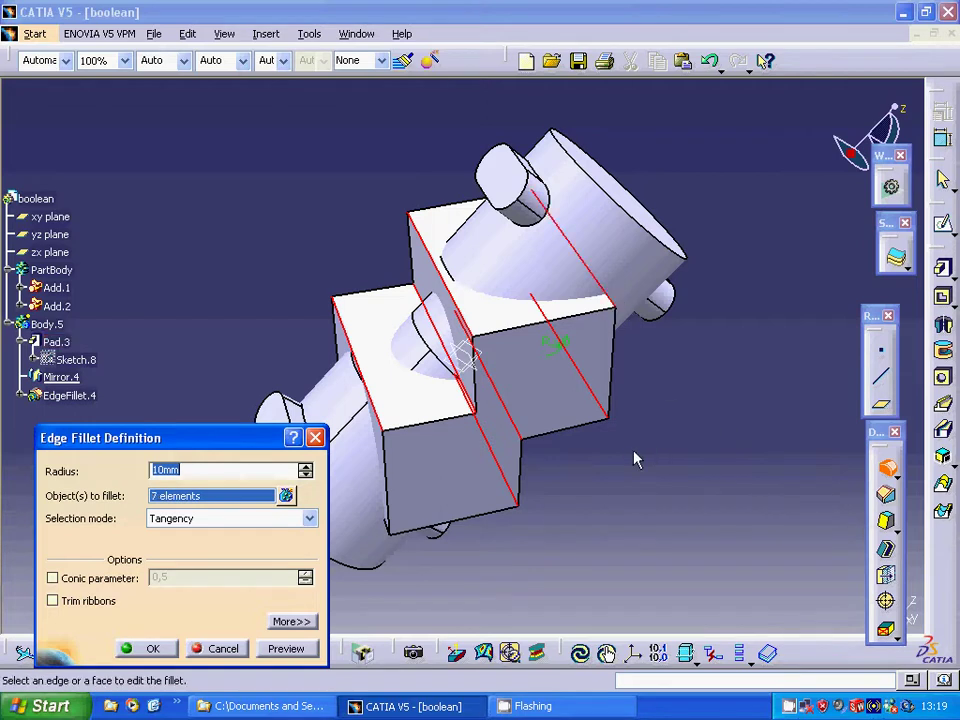
pyautogui.moveTo(635, 459)
pyautogui.mouseDown(button='middle')
pyautogui.moveTo(521, 311)
pyautogui.moveTo(443, 253)
pyautogui.moveTo(279, 182)
pyautogui.mouseUp(button='middle')
pyautogui.click(512, 540)
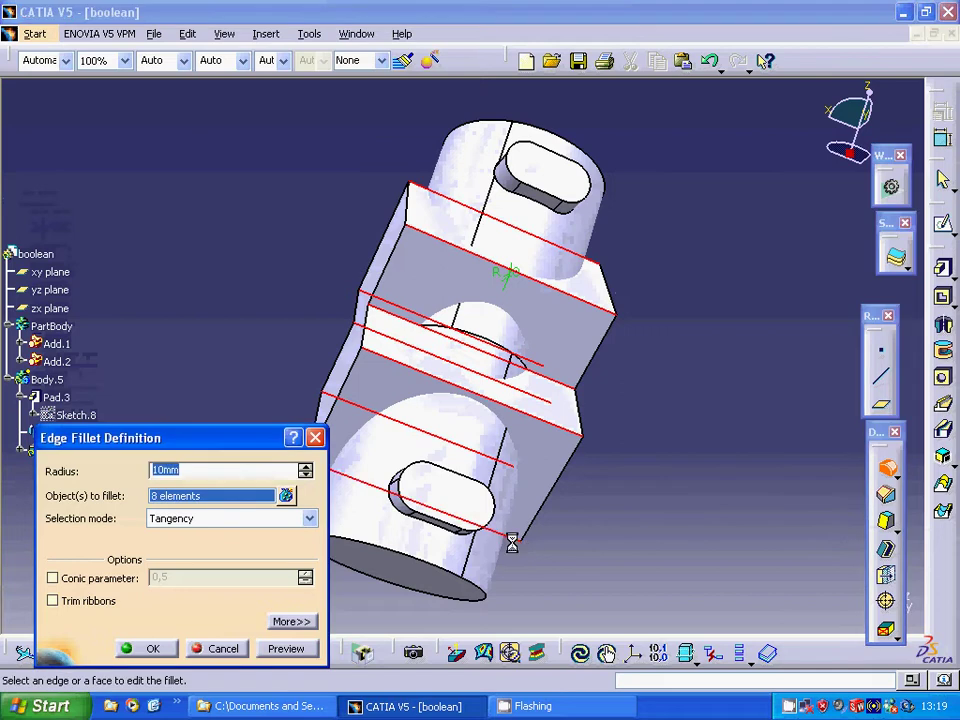
pyautogui.click(284, 649)
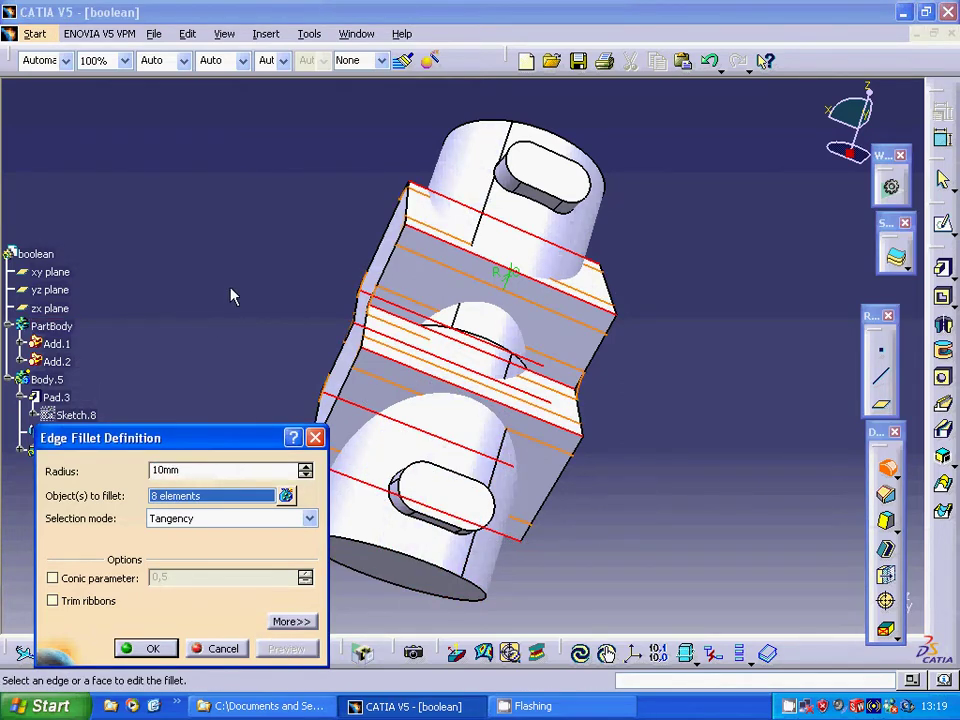
# Try a 30 mm radius for the eight-edge fillet and preview it on the diamond blocks
pyautogui.moveTo(230, 296); pyautogui.dragTo(492, 405, button='middle')
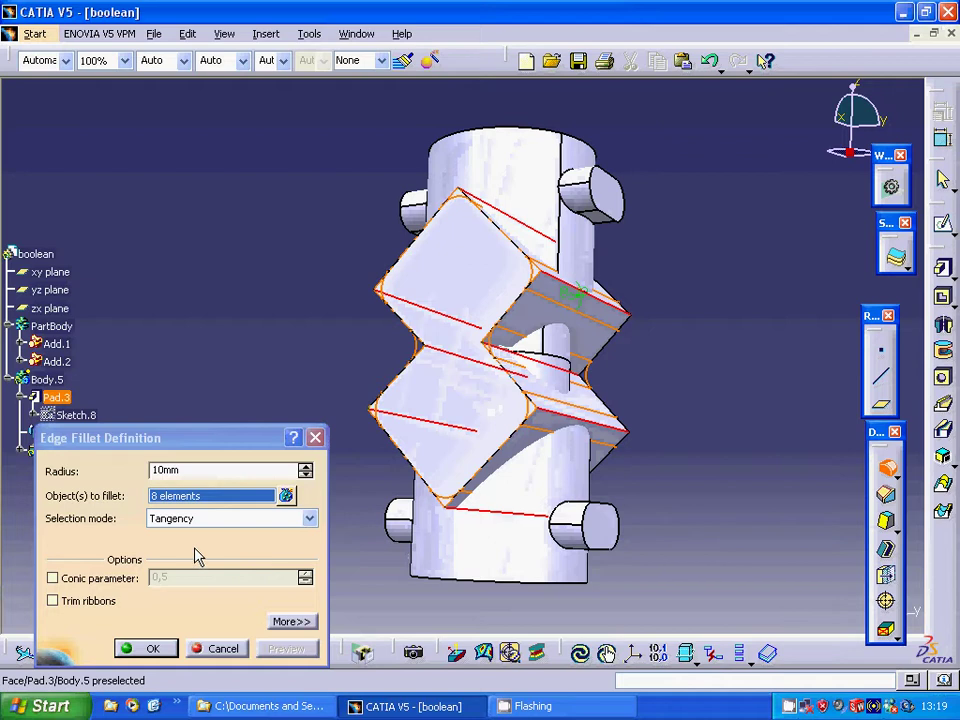
pyautogui.click(180, 470)
pyautogui.moveTo(180, 470); pyautogui.dragTo(122, 463)
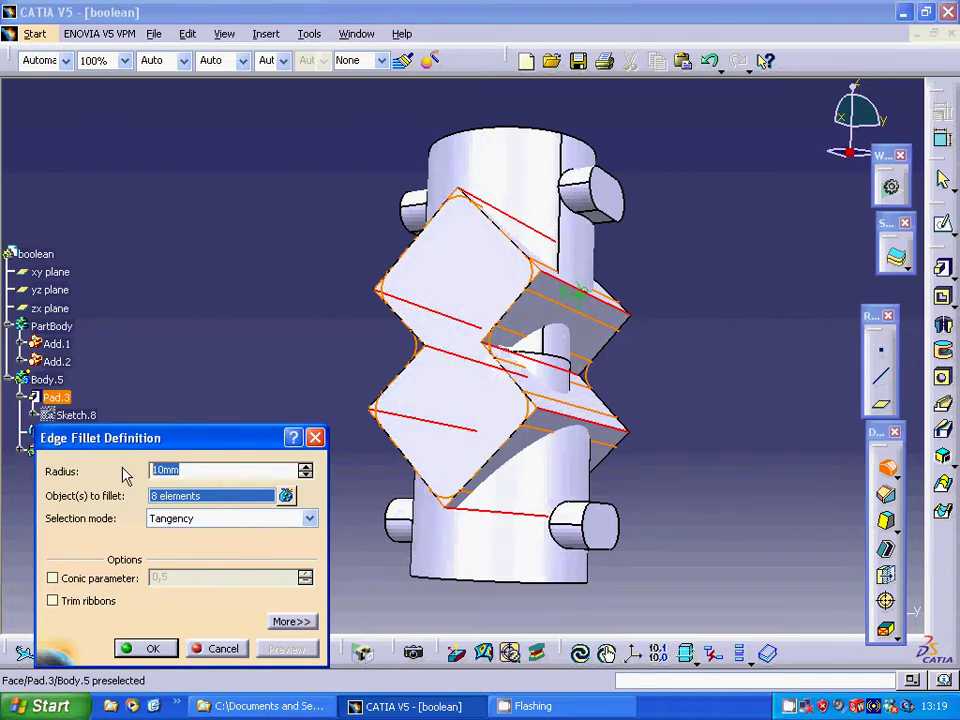
pyautogui.write('30')
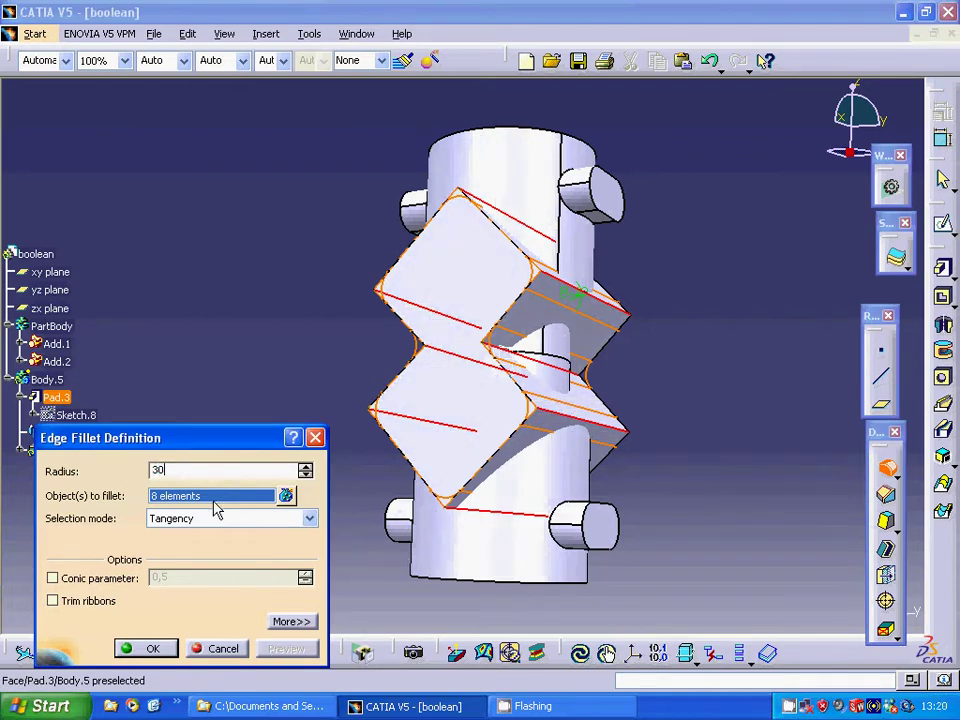
pyautogui.press('Return')
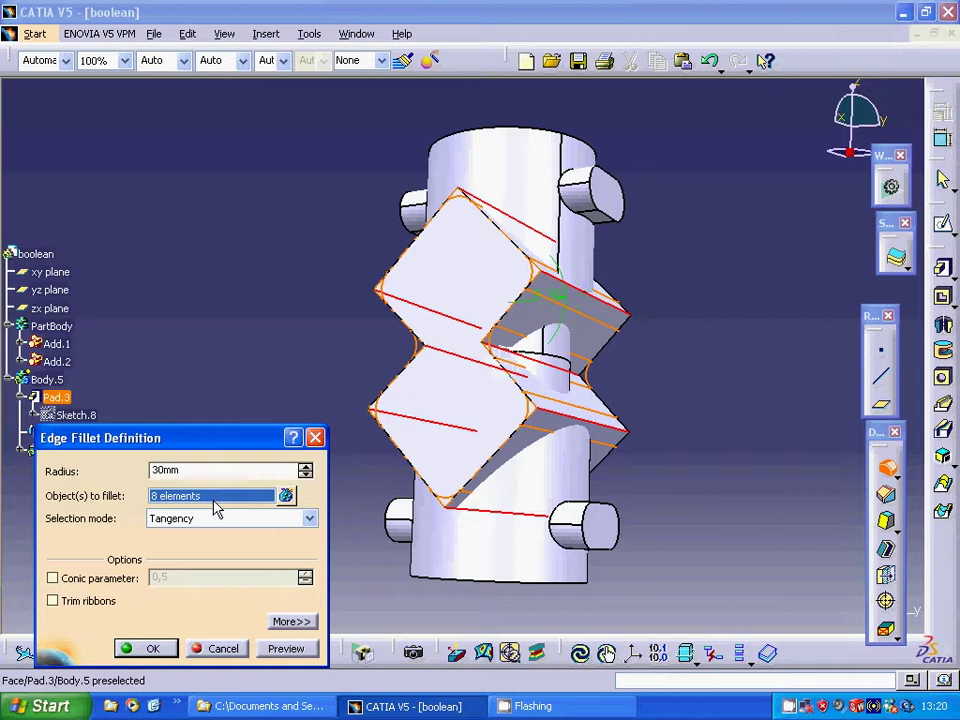
pyautogui.click(285, 652)
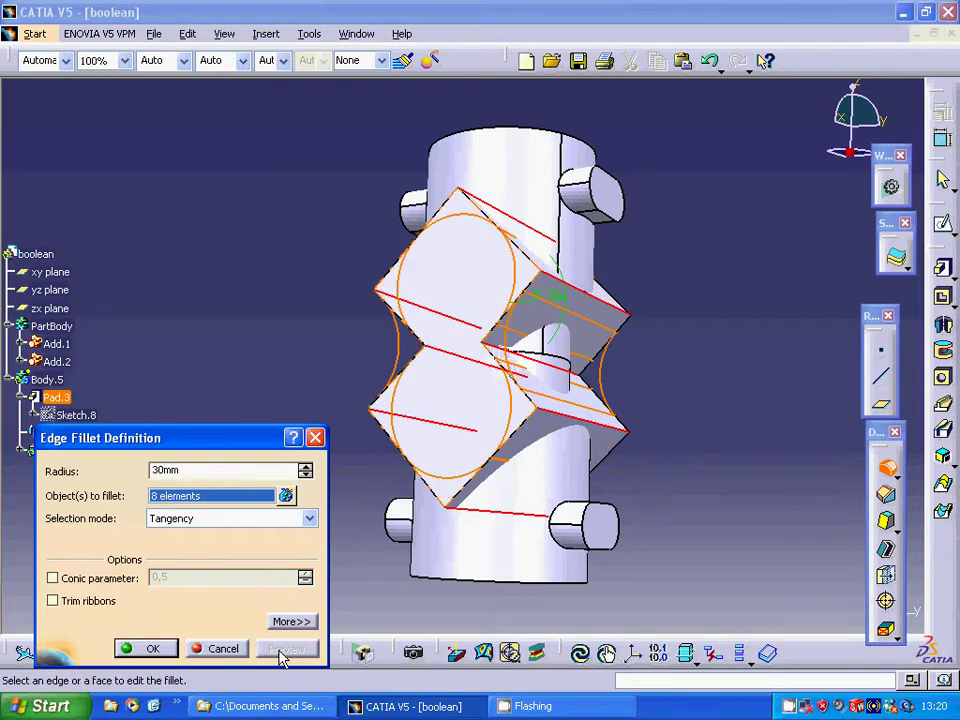
# Set the eight-edge fillet's radius to 20 mm with Tangency selection mode and preview it
pyautogui.doubleClick(187, 470)
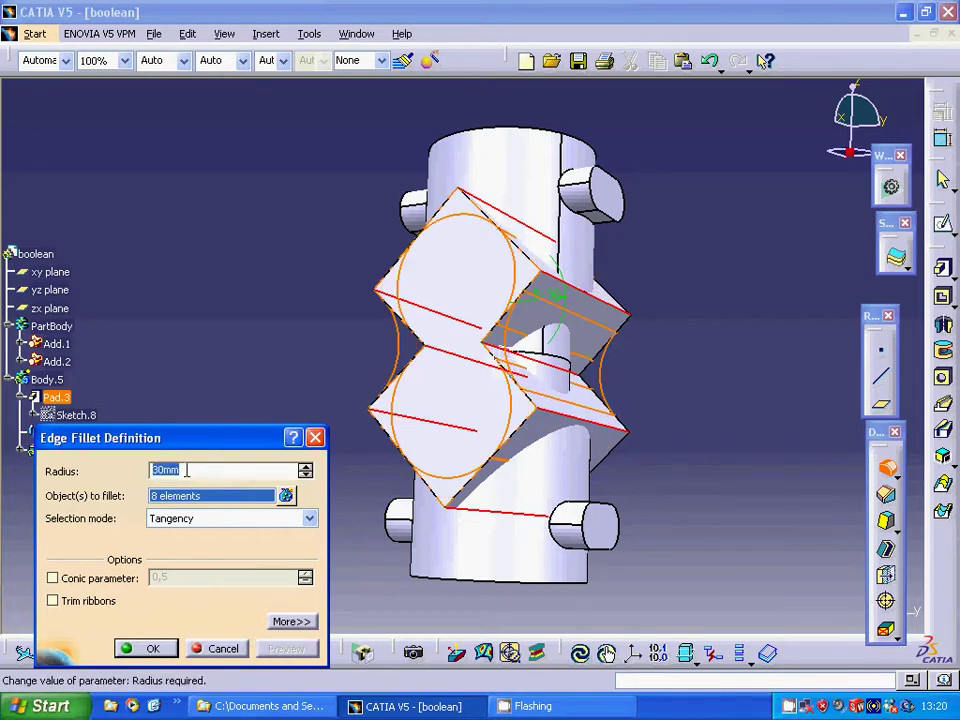
pyautogui.write('20')
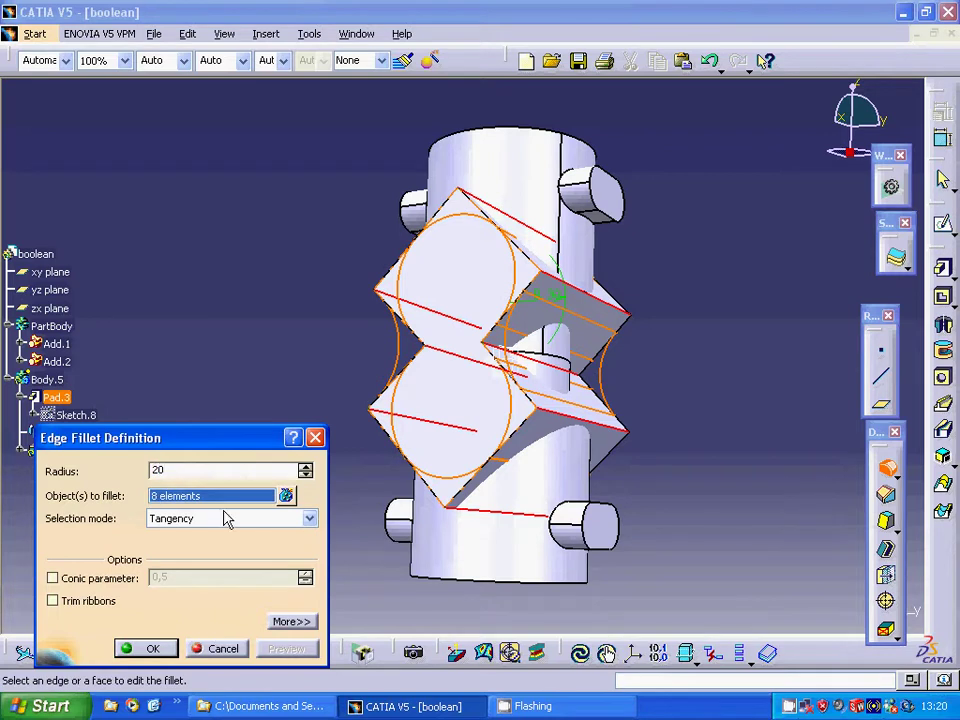
pyautogui.press('Return')
pyautogui.click(222, 527)
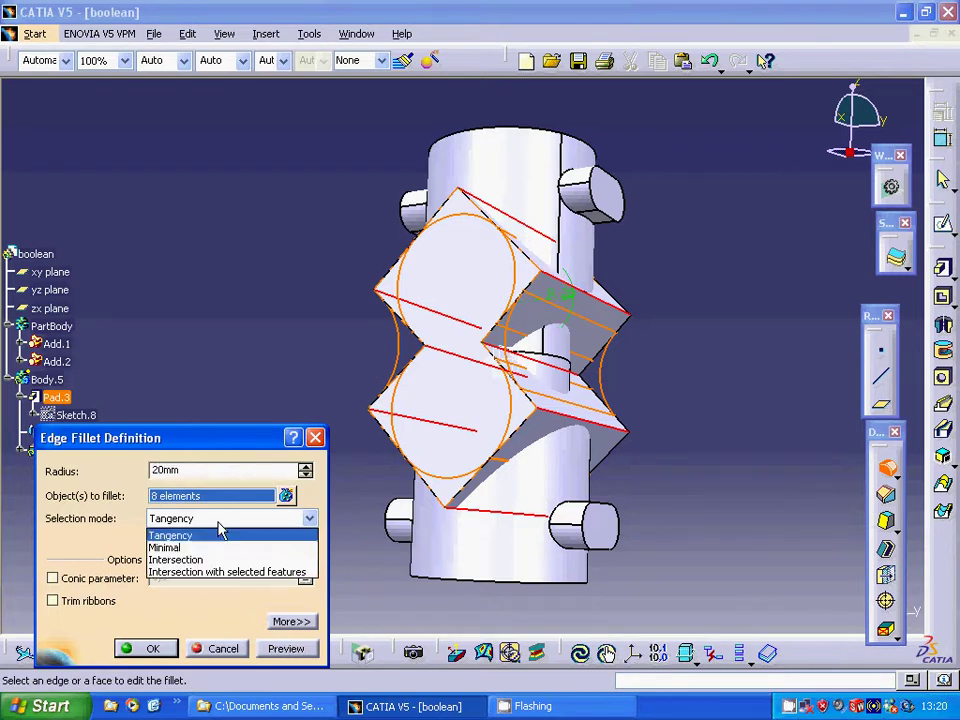
pyautogui.click(235, 537)
pyautogui.click(240, 505)
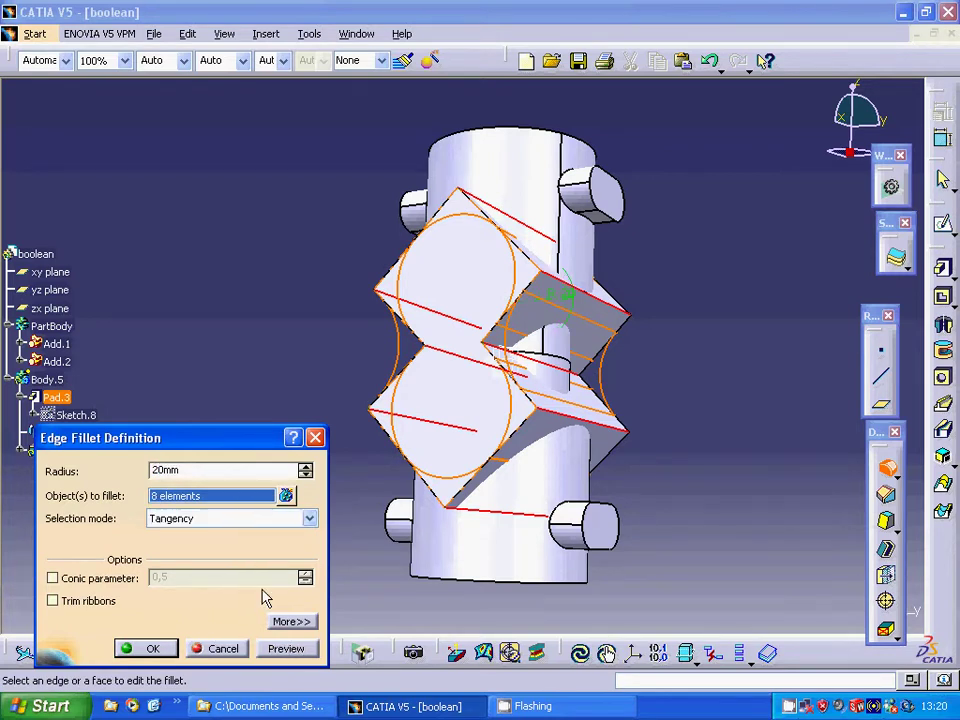
pyautogui.click(285, 650)
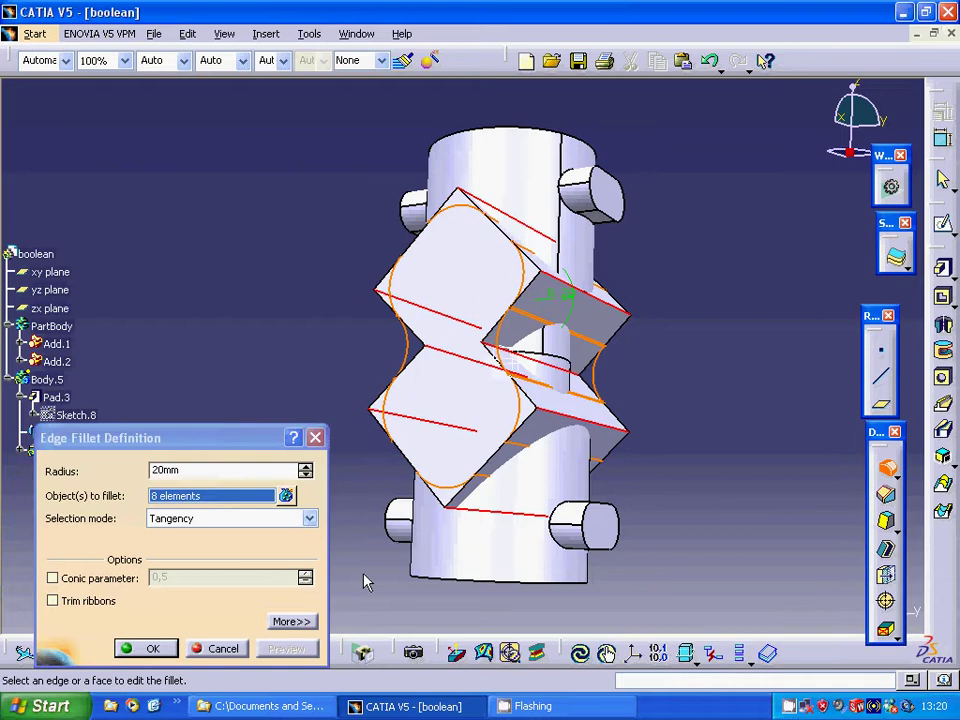